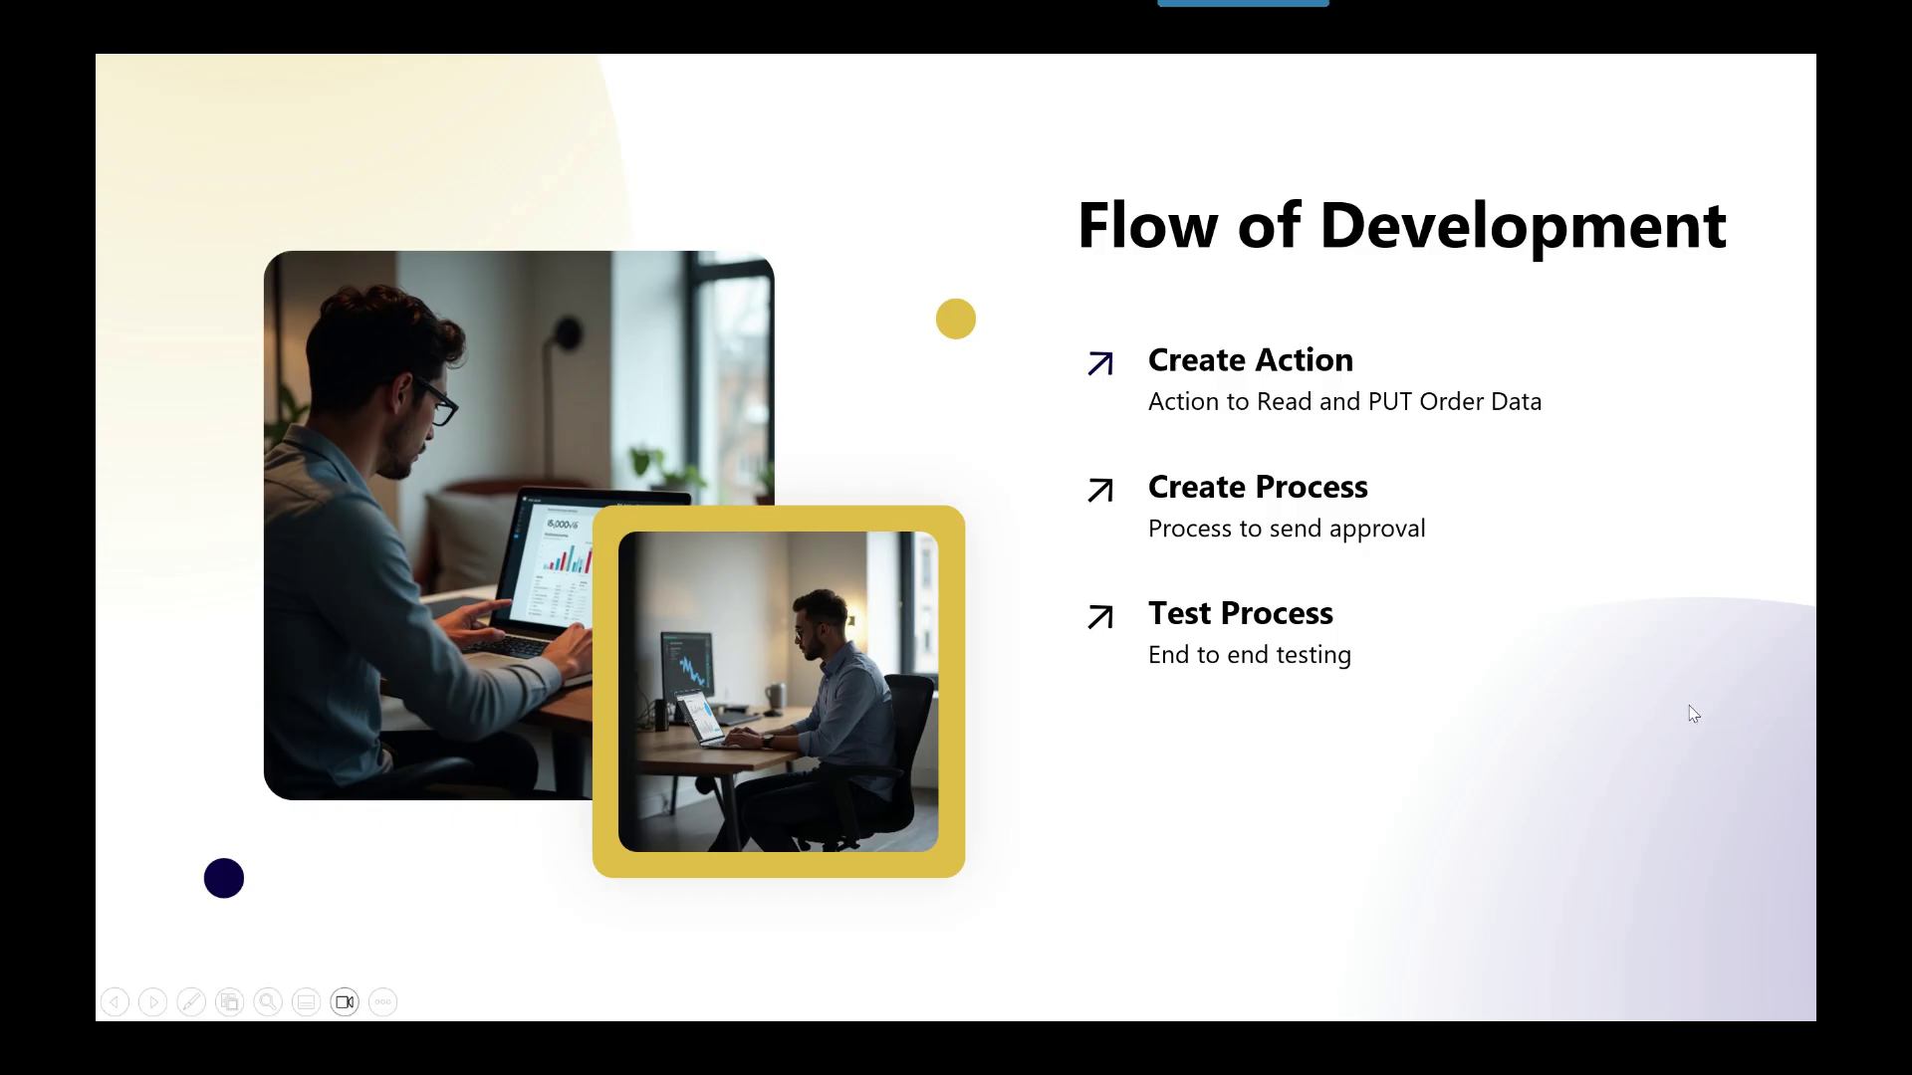
- Exit the slideshow, scroll back to the Process Automation Scenario – Part 1 slide, and bring up the orders JSON in Chrome
key(Escape)
scroll(1582, 669, up, 5)
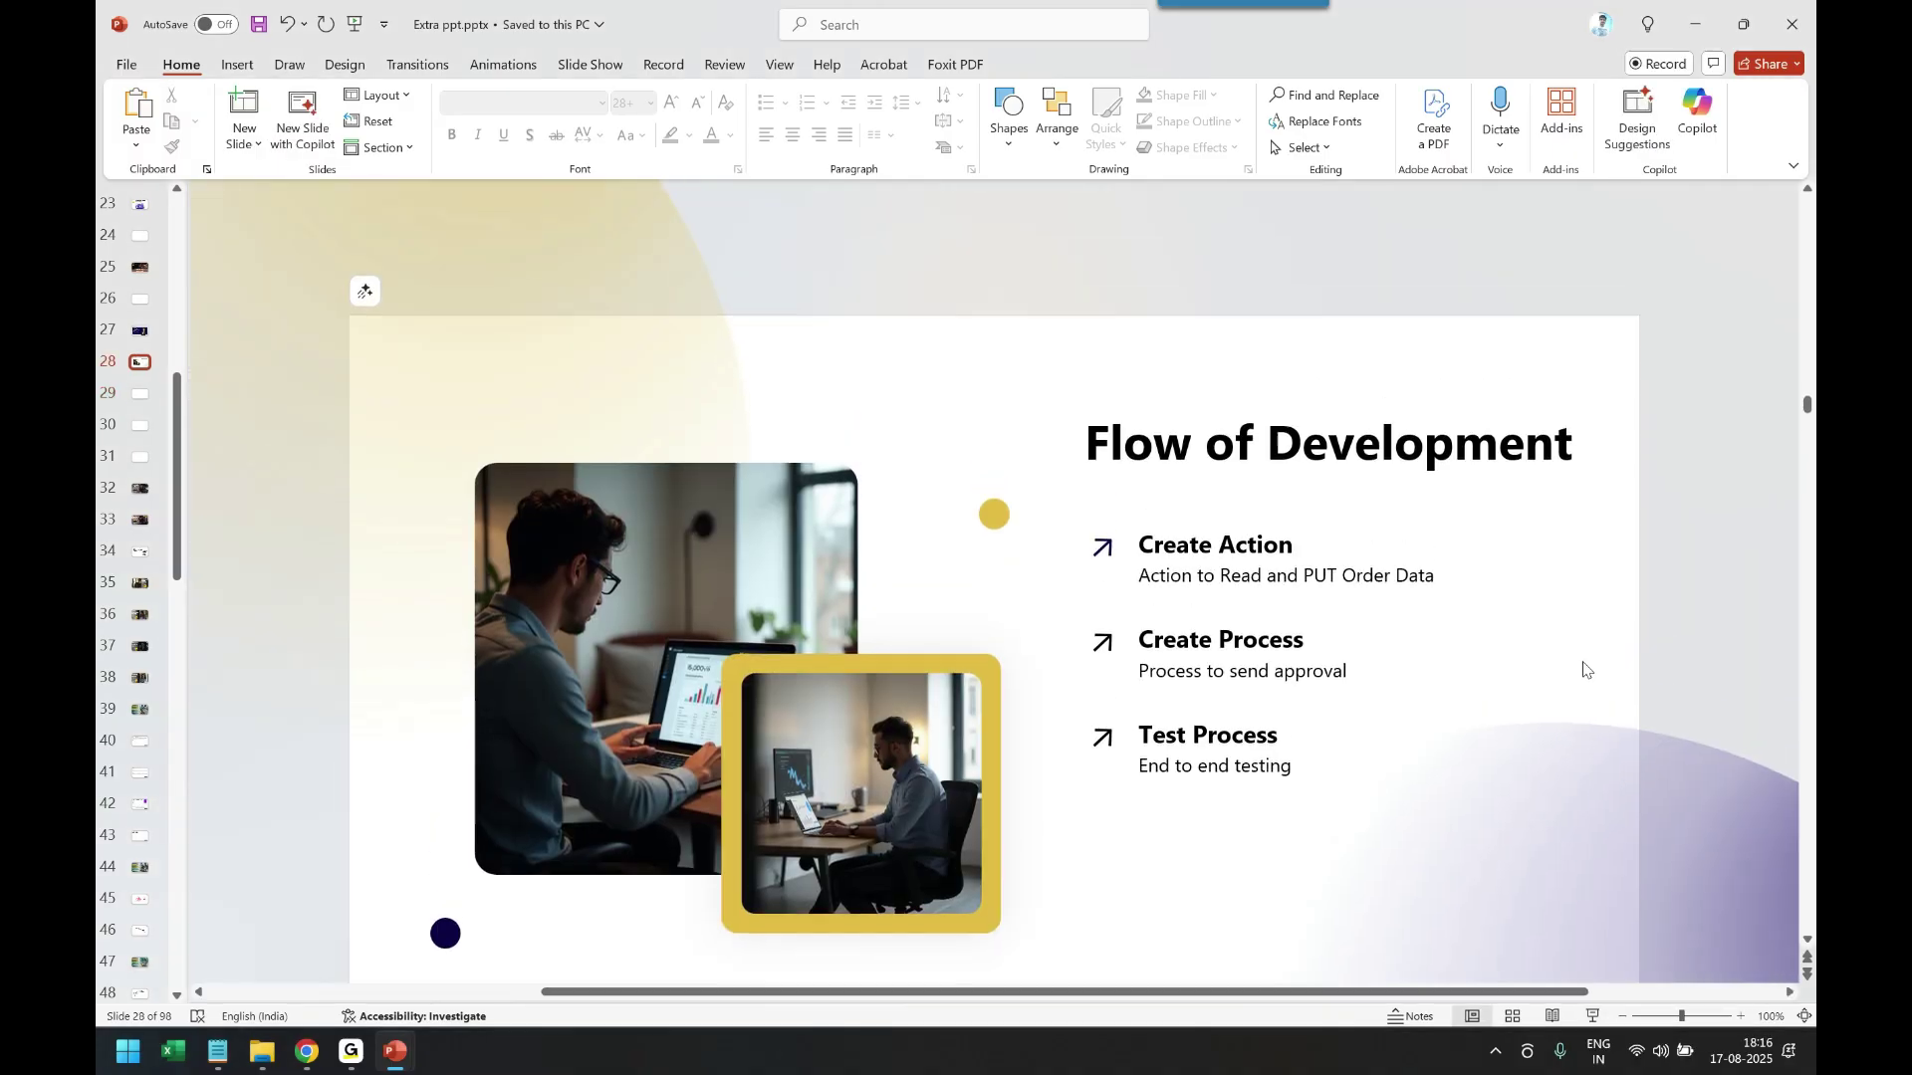
scroll(1623, 597, up, 5)
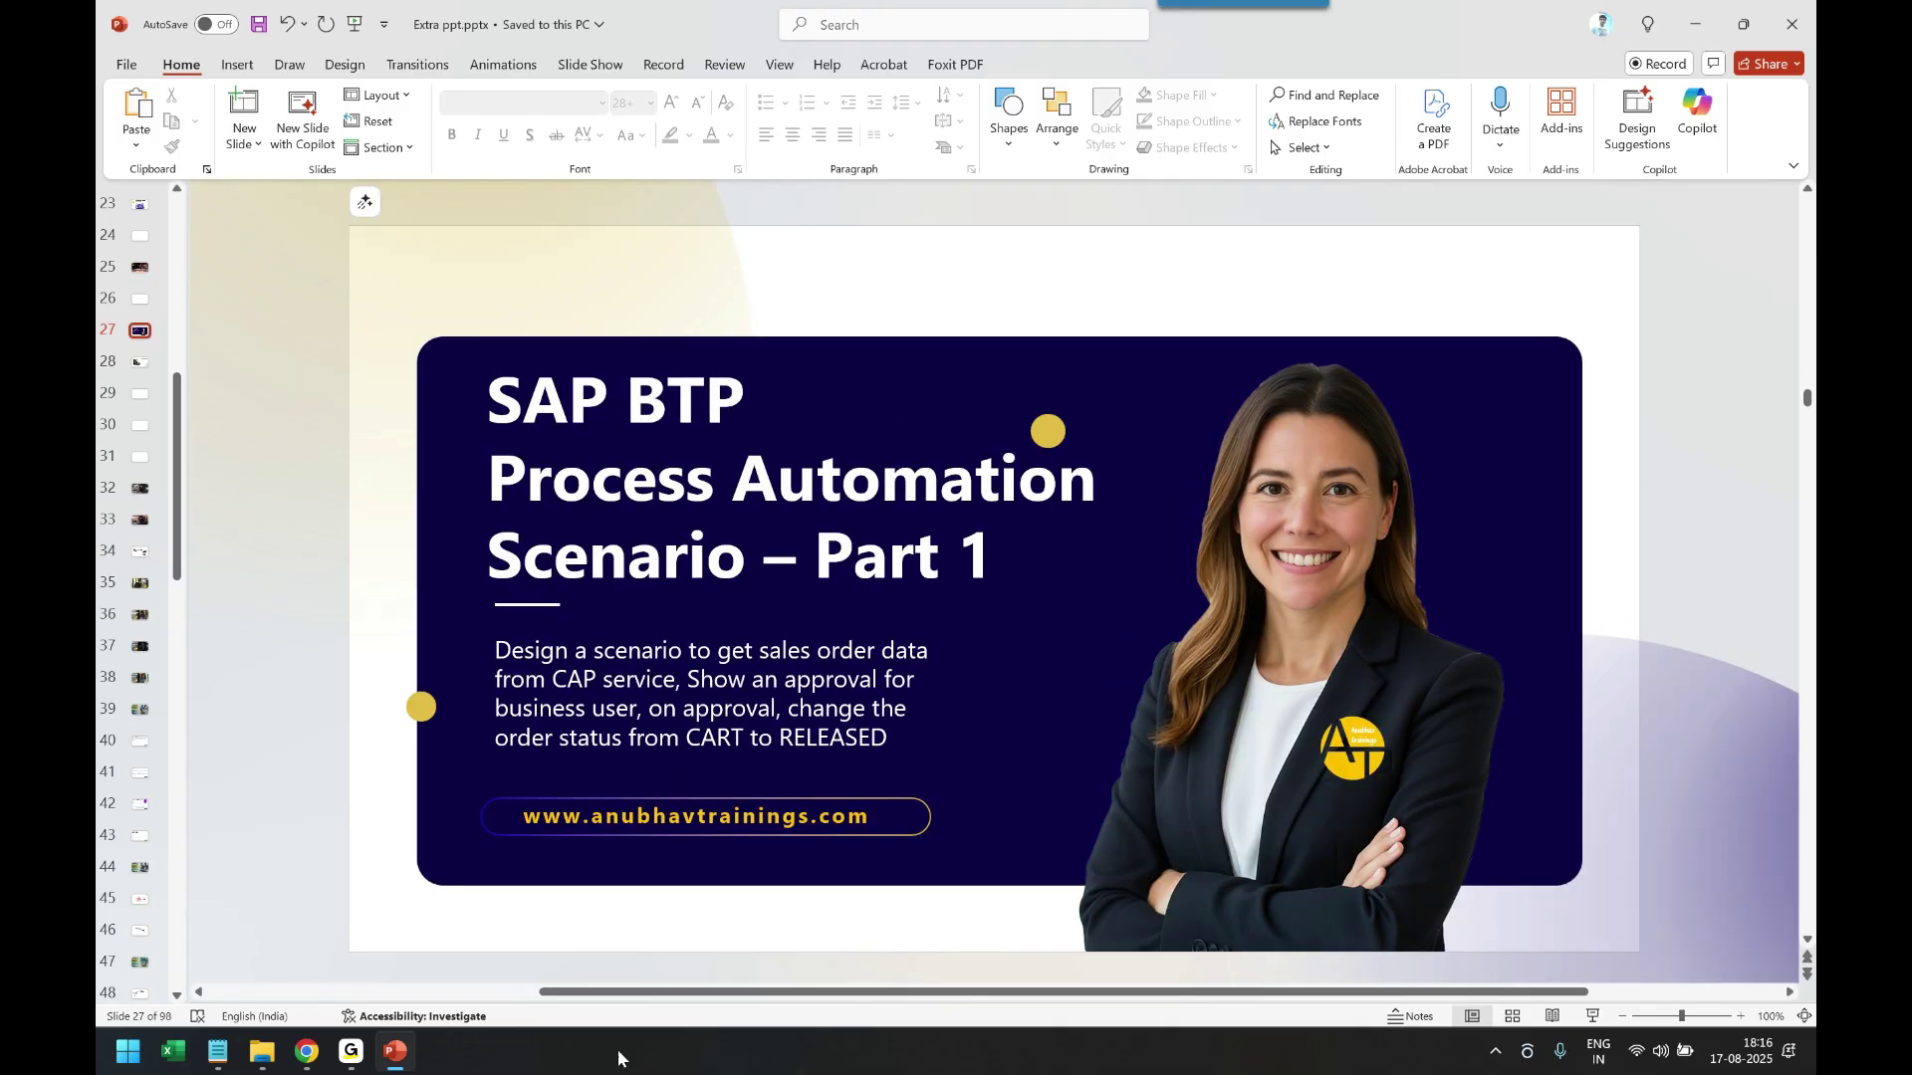
mouse_move(311, 1057)
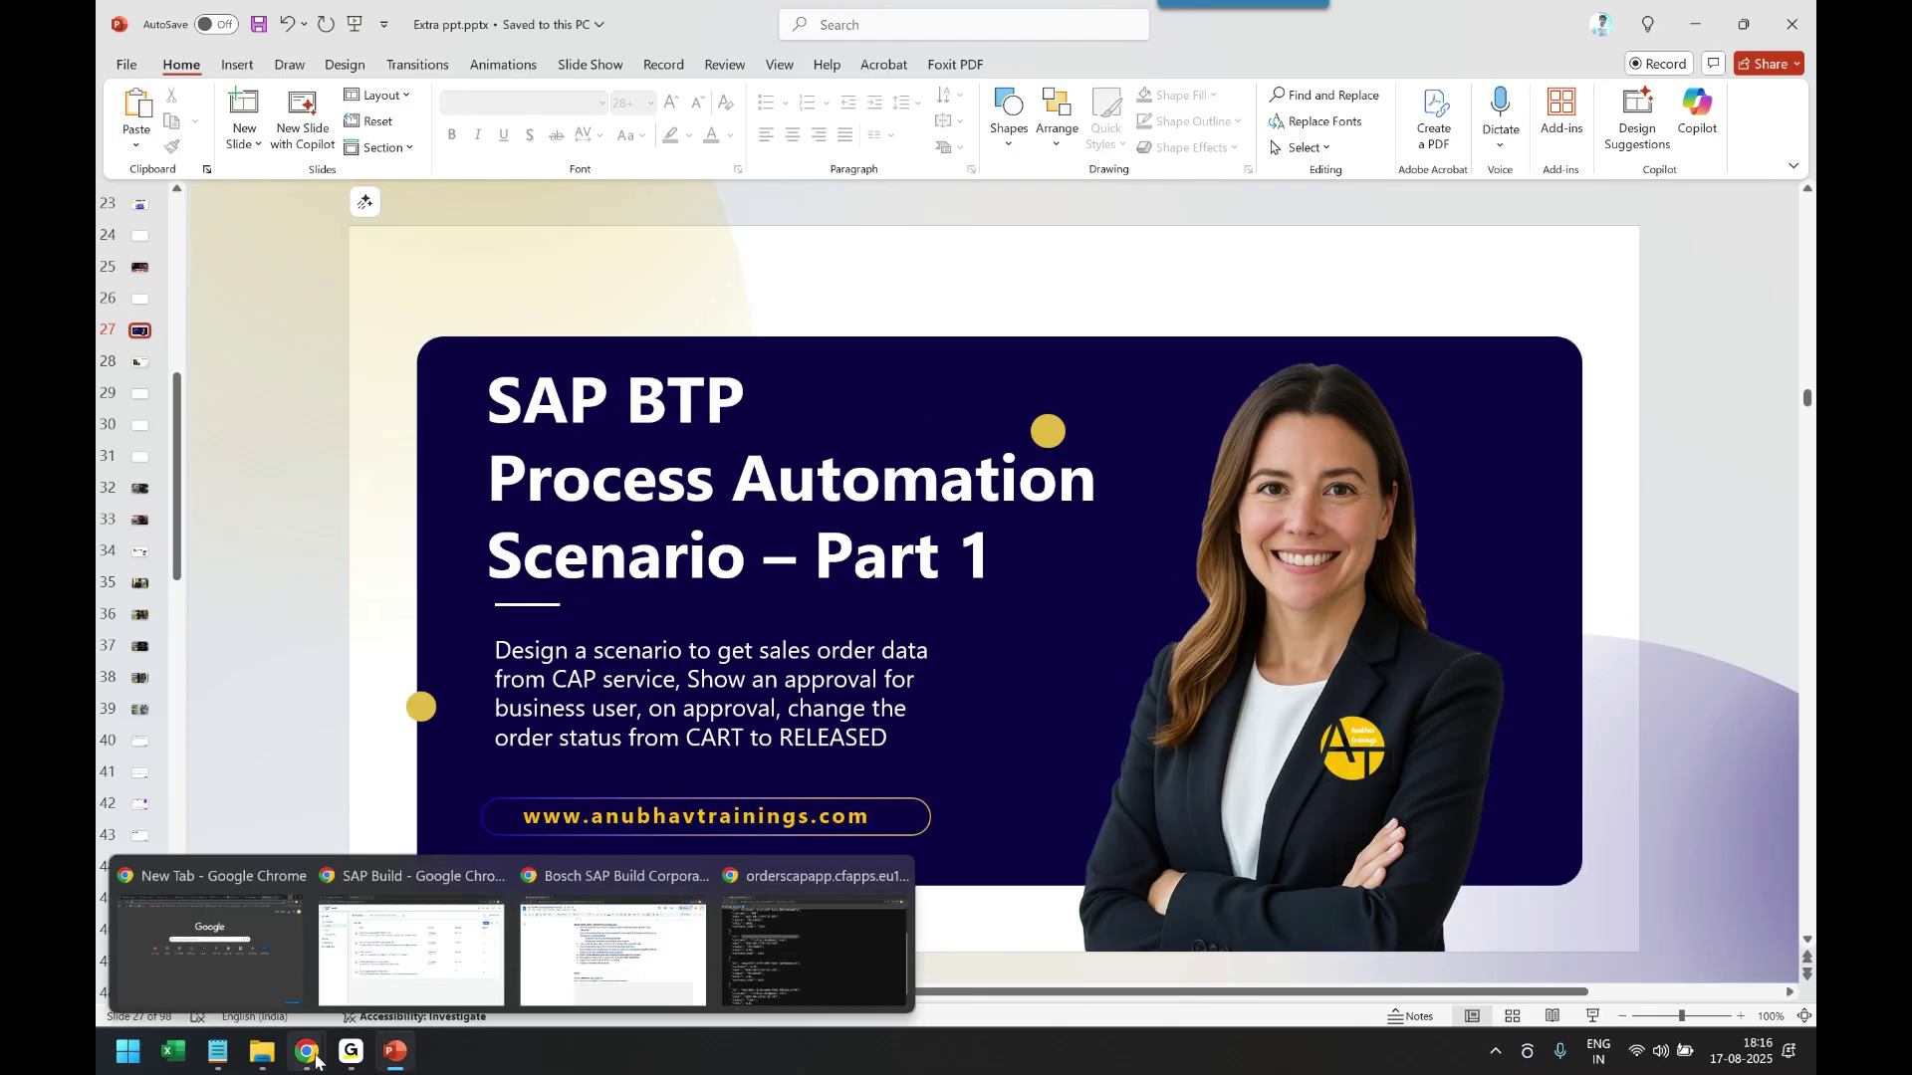
click(803, 995)
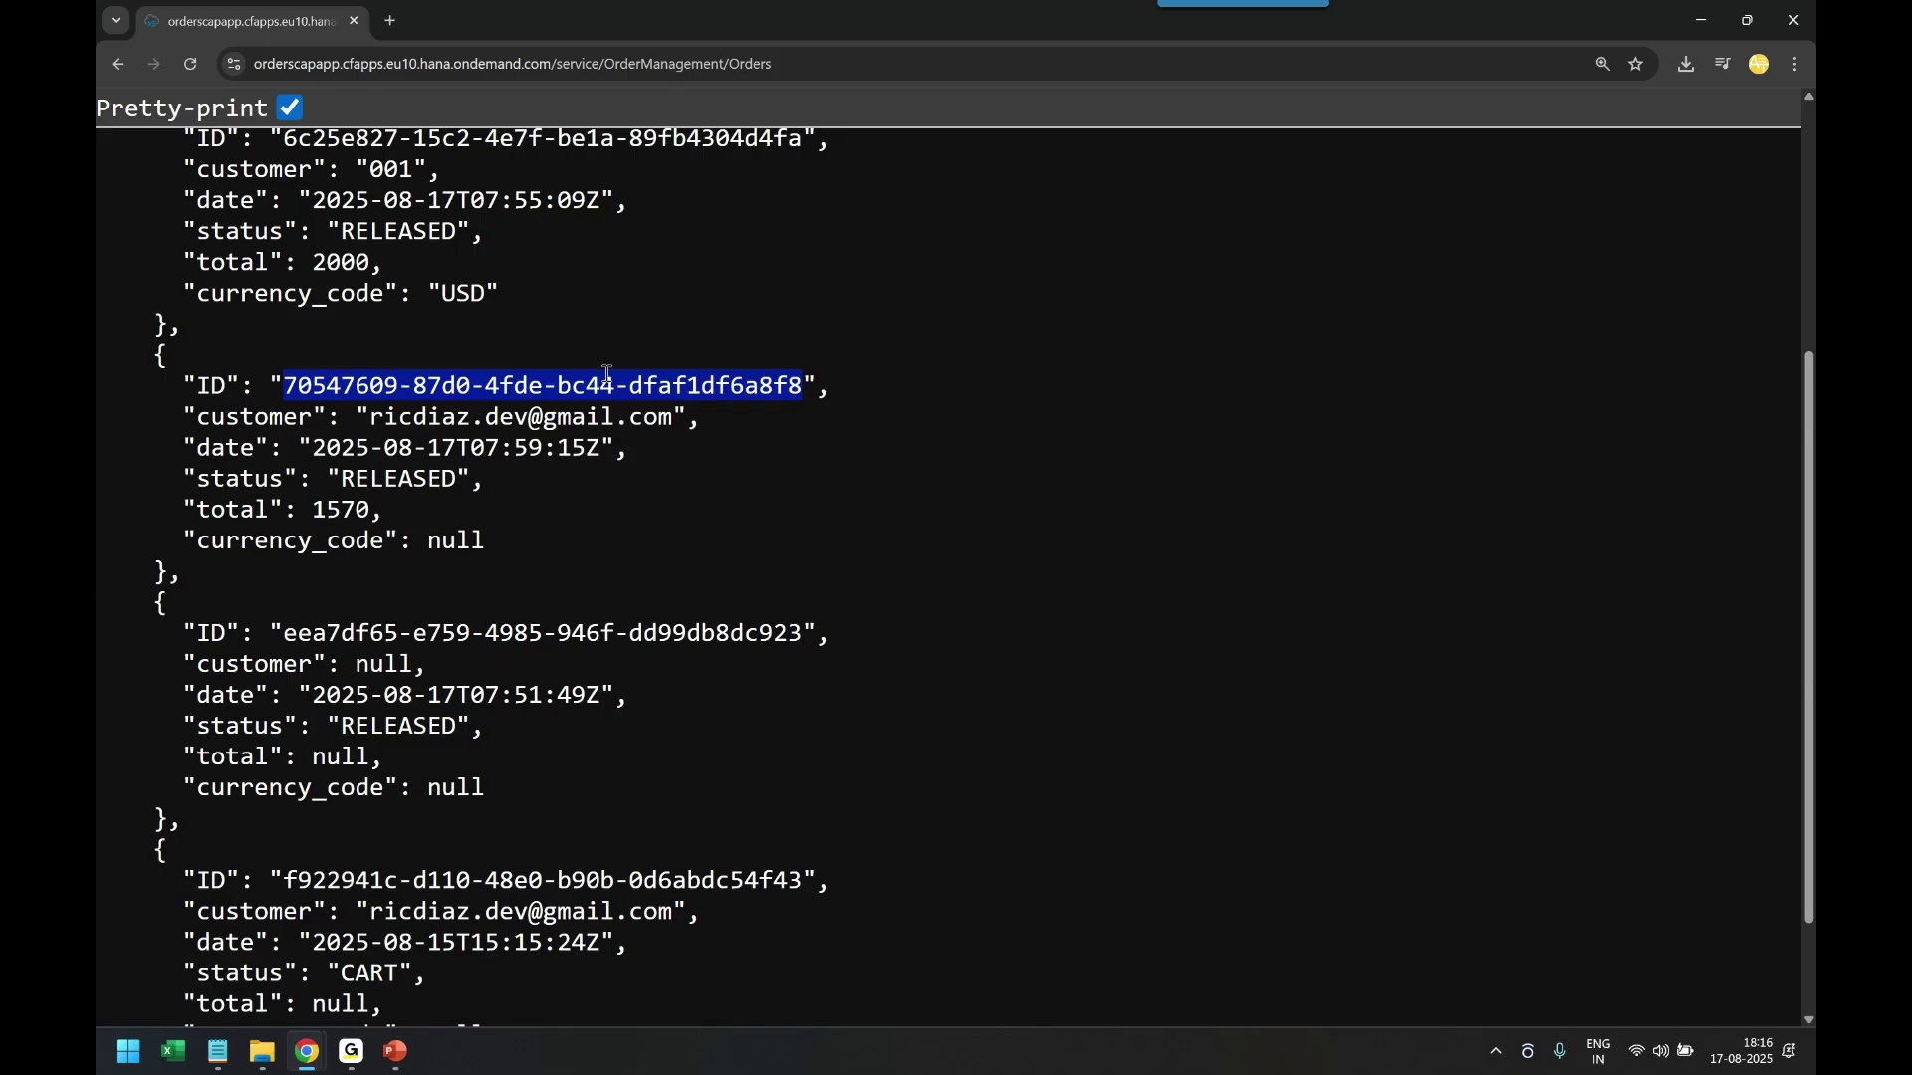
- Reload the OrderManagement Orders list and pretty-print its JSON
click(695, 289)
click(779, 67)
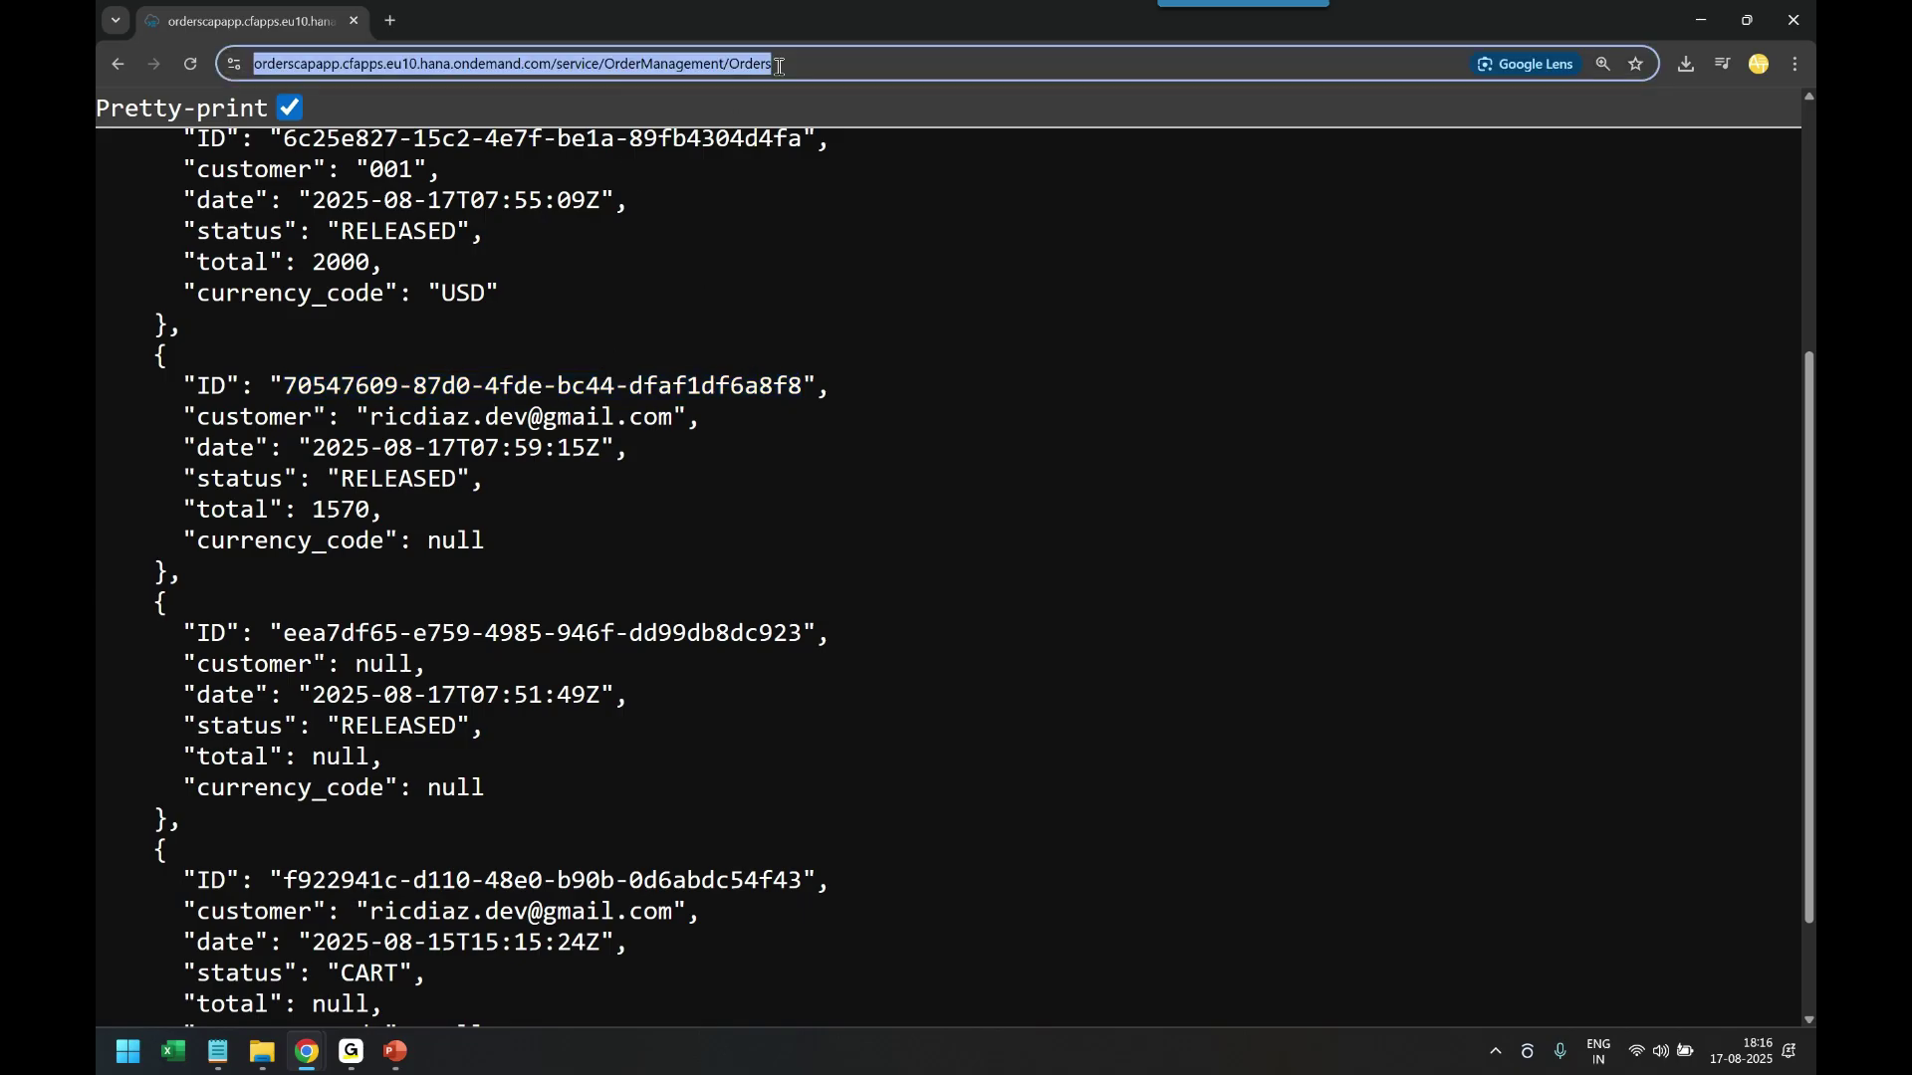
key(Return)
click(290, 109)
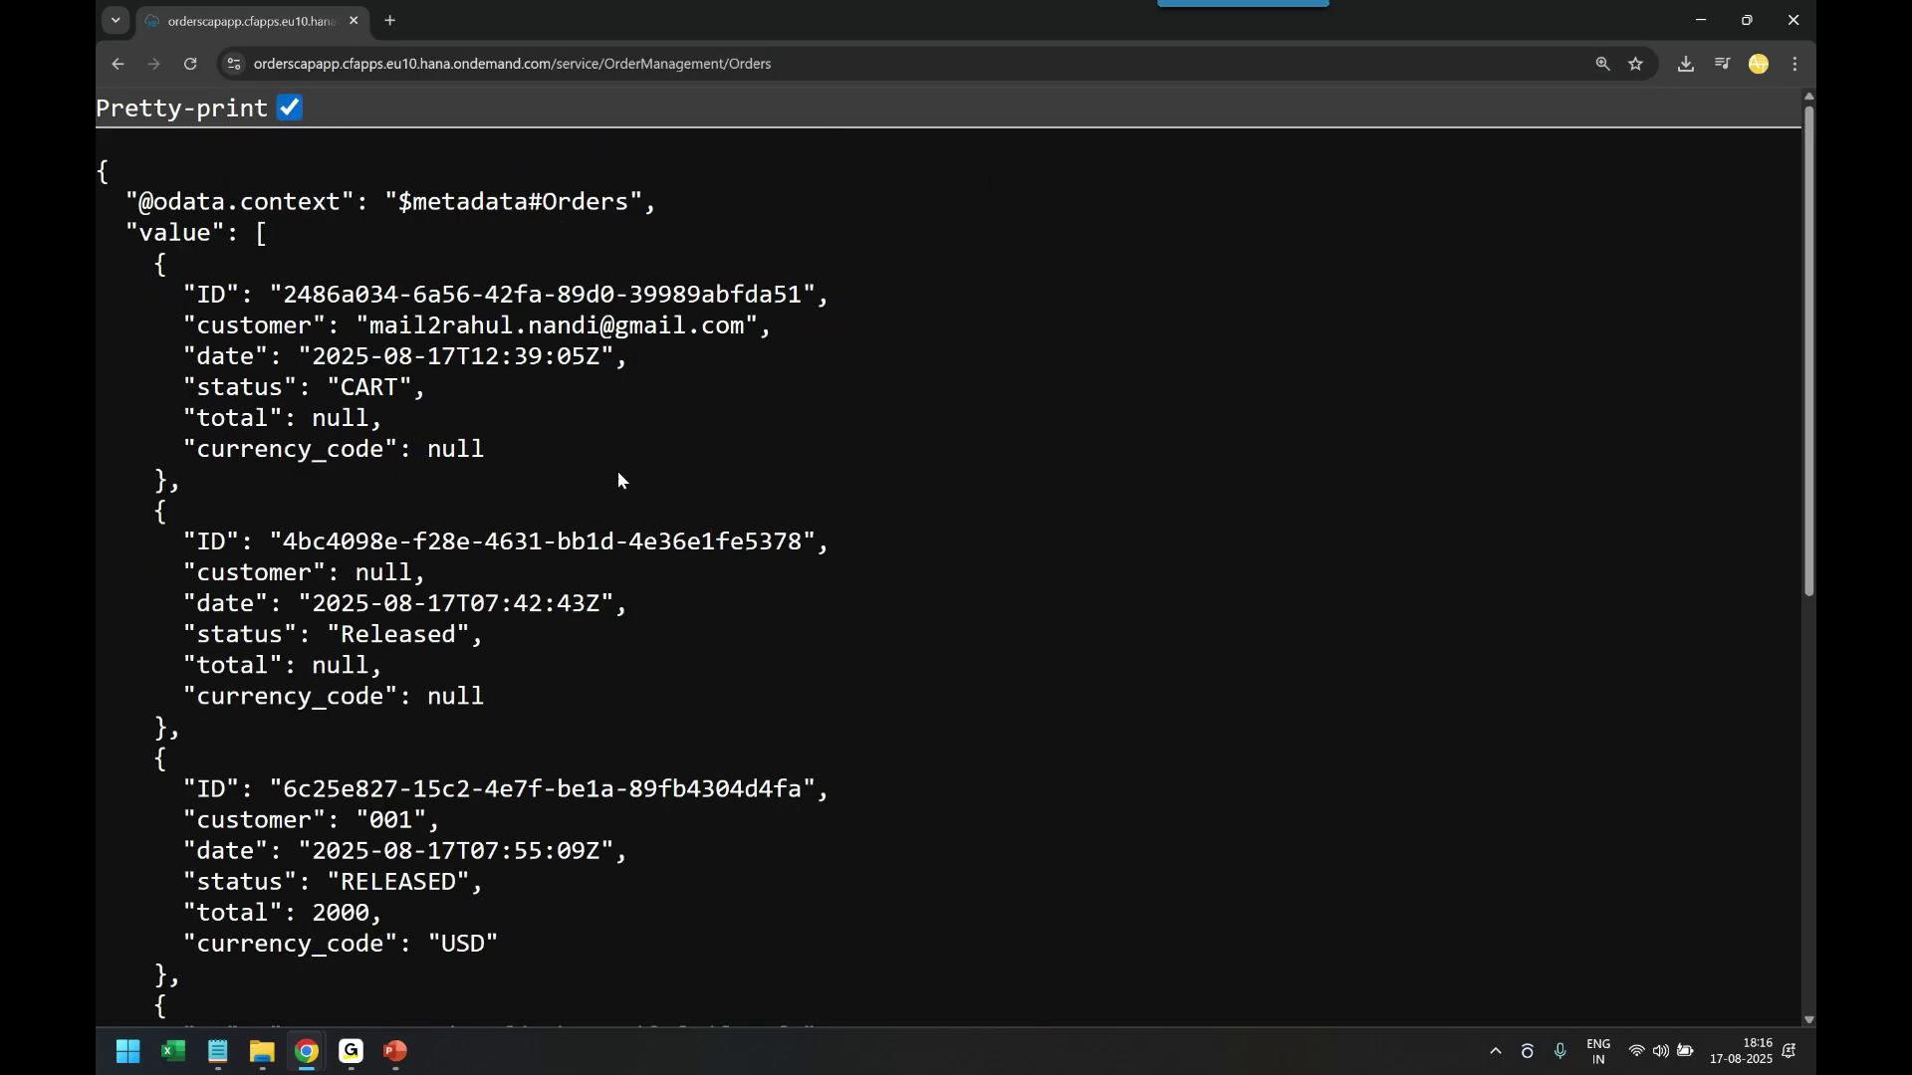
scroll(422, 375, down, 6)
scroll(457, 388, up, 6)
scroll(488, 545, down, 2)
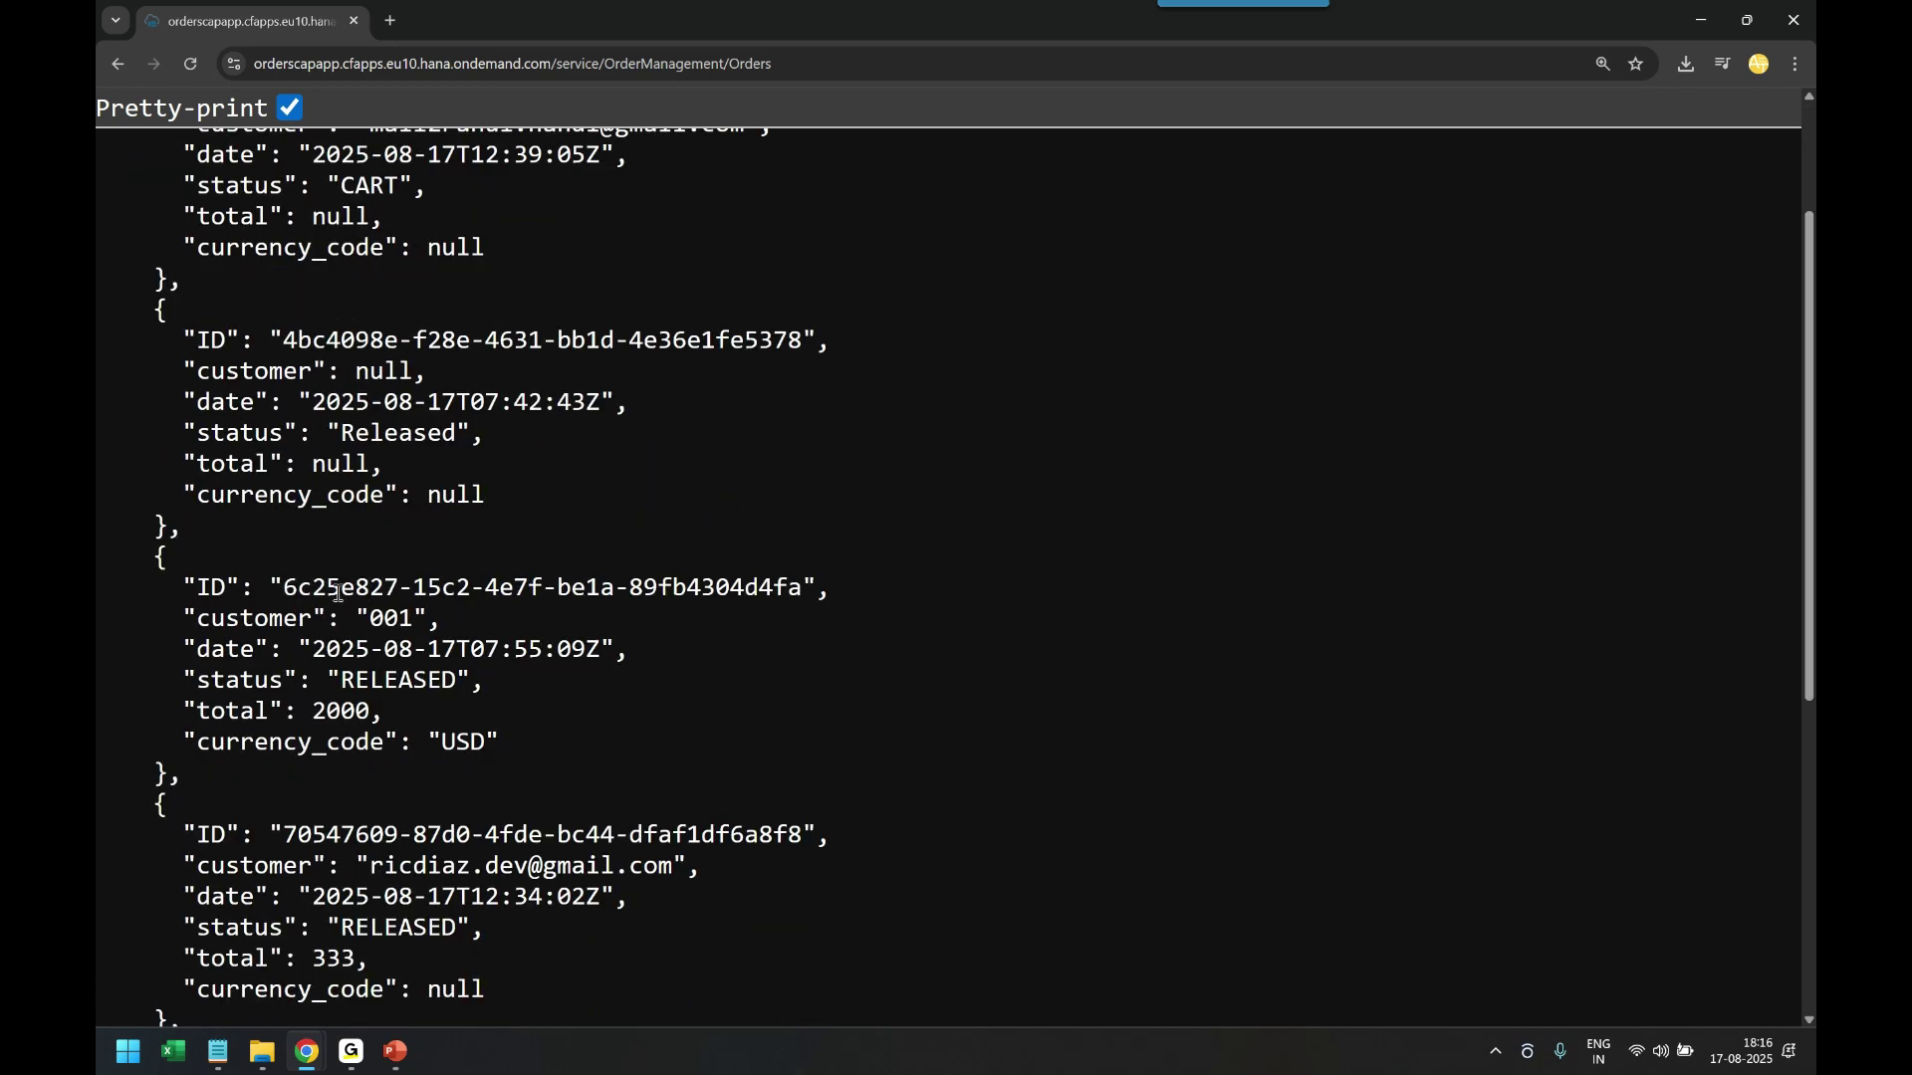
- Load the orderItems of the customer 001 order via /<ID>/orderItems in the URL
drag(284, 588, 794, 586)
key(ctrl+c)
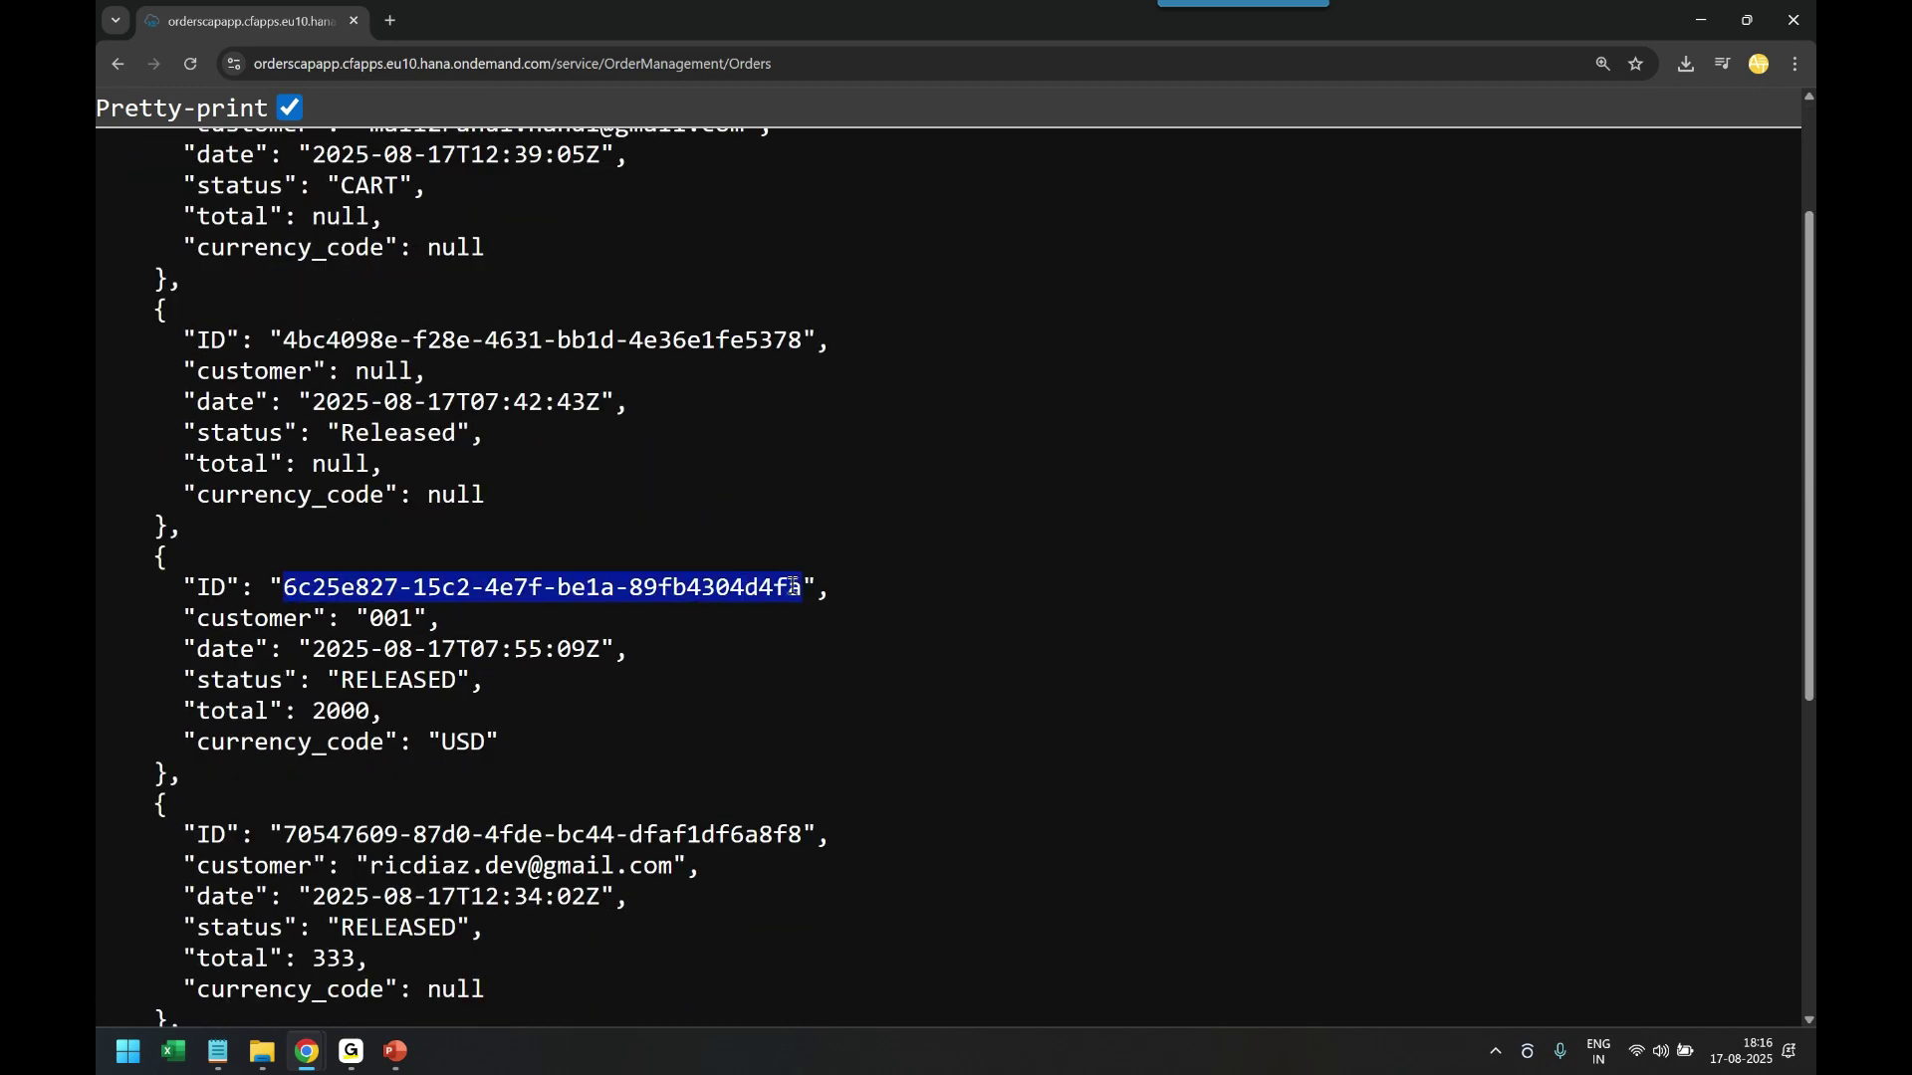
click(907, 63)
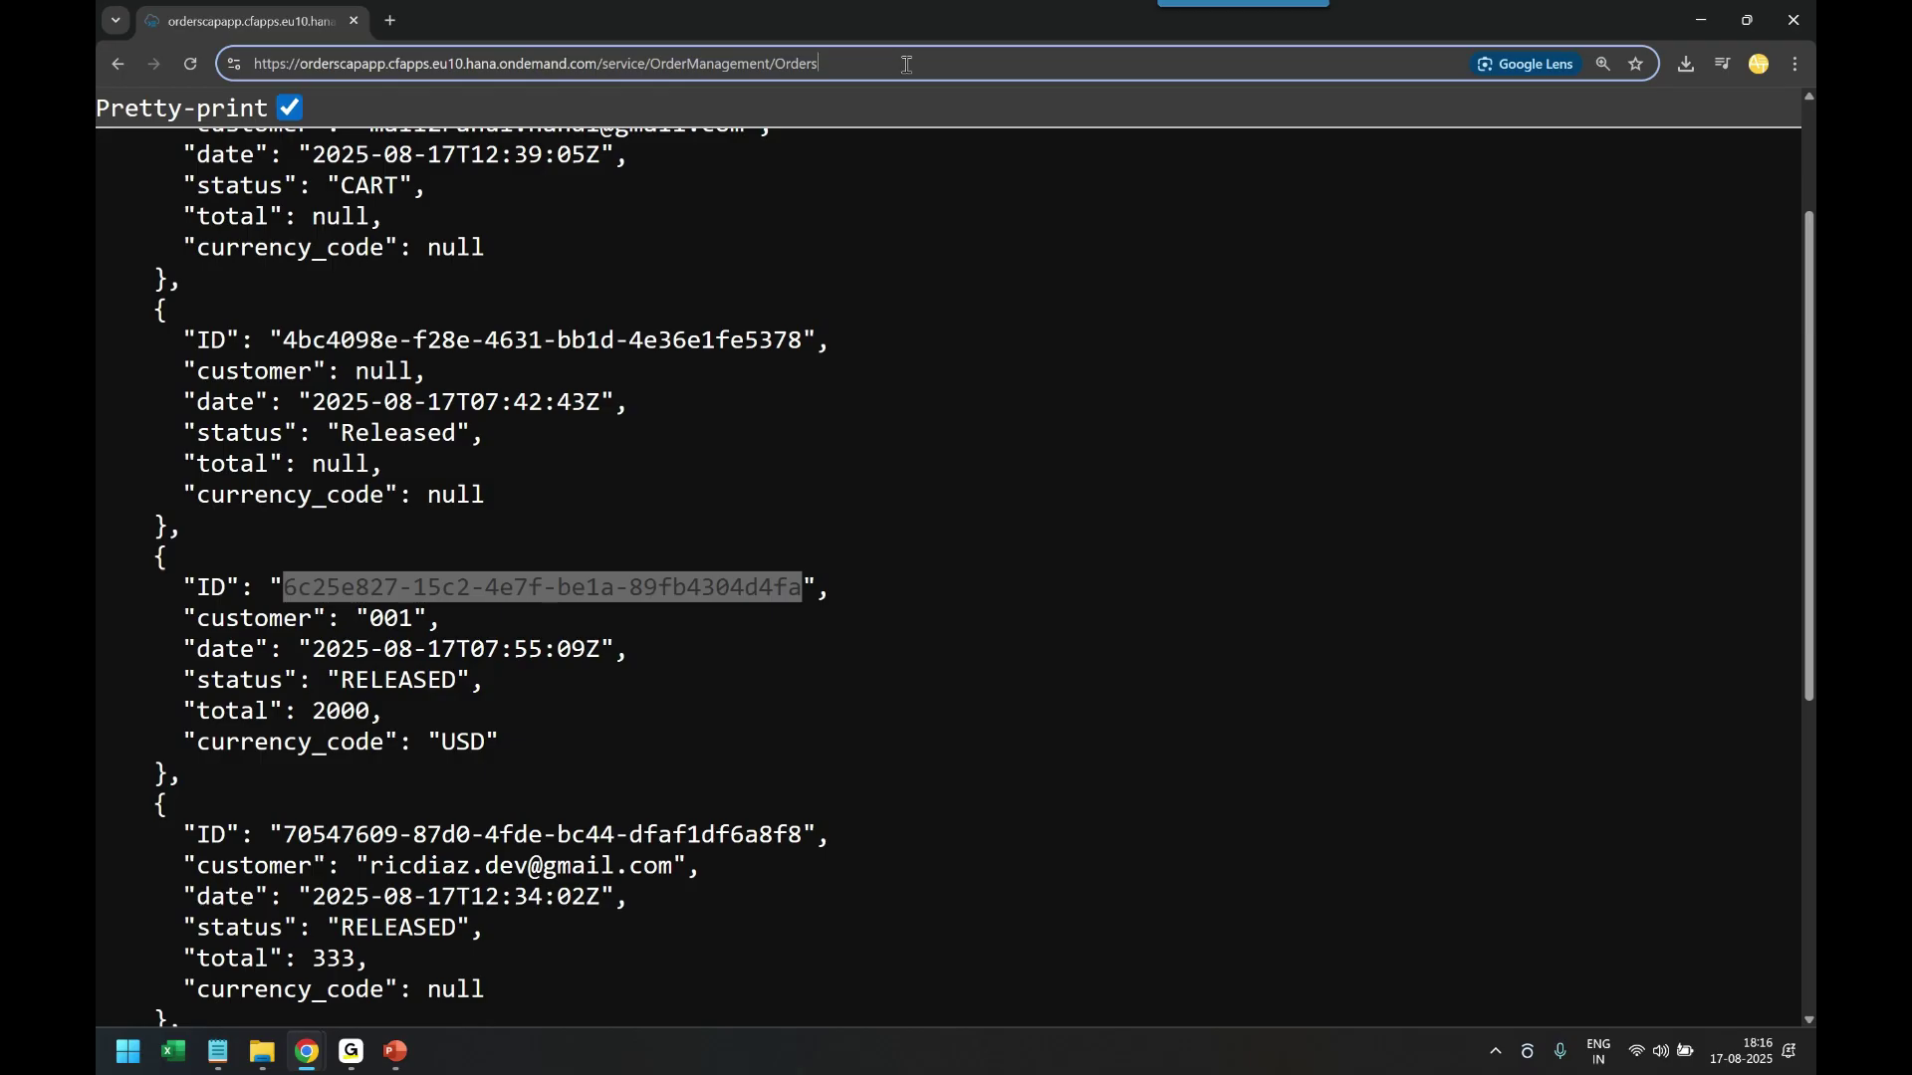
text(/)
key(ctrl+v)
text(/)
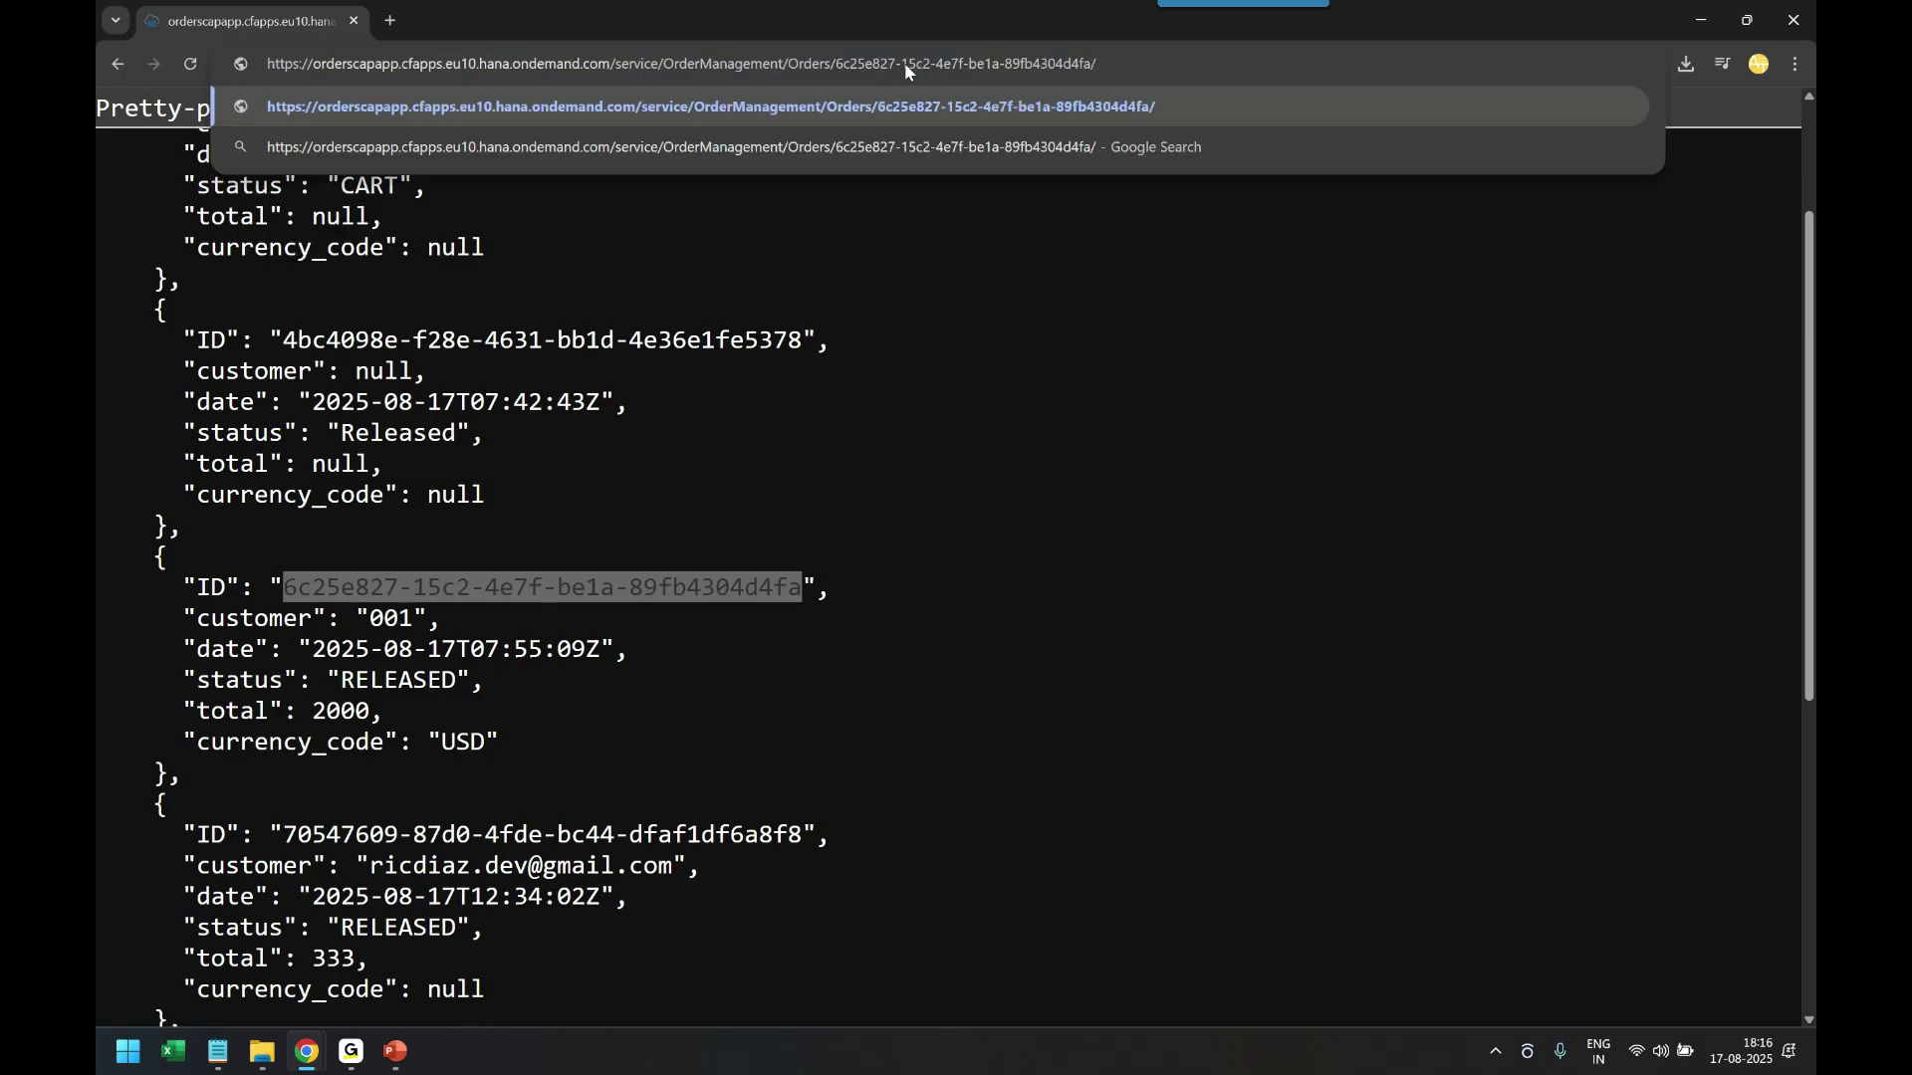
text(orderItems)
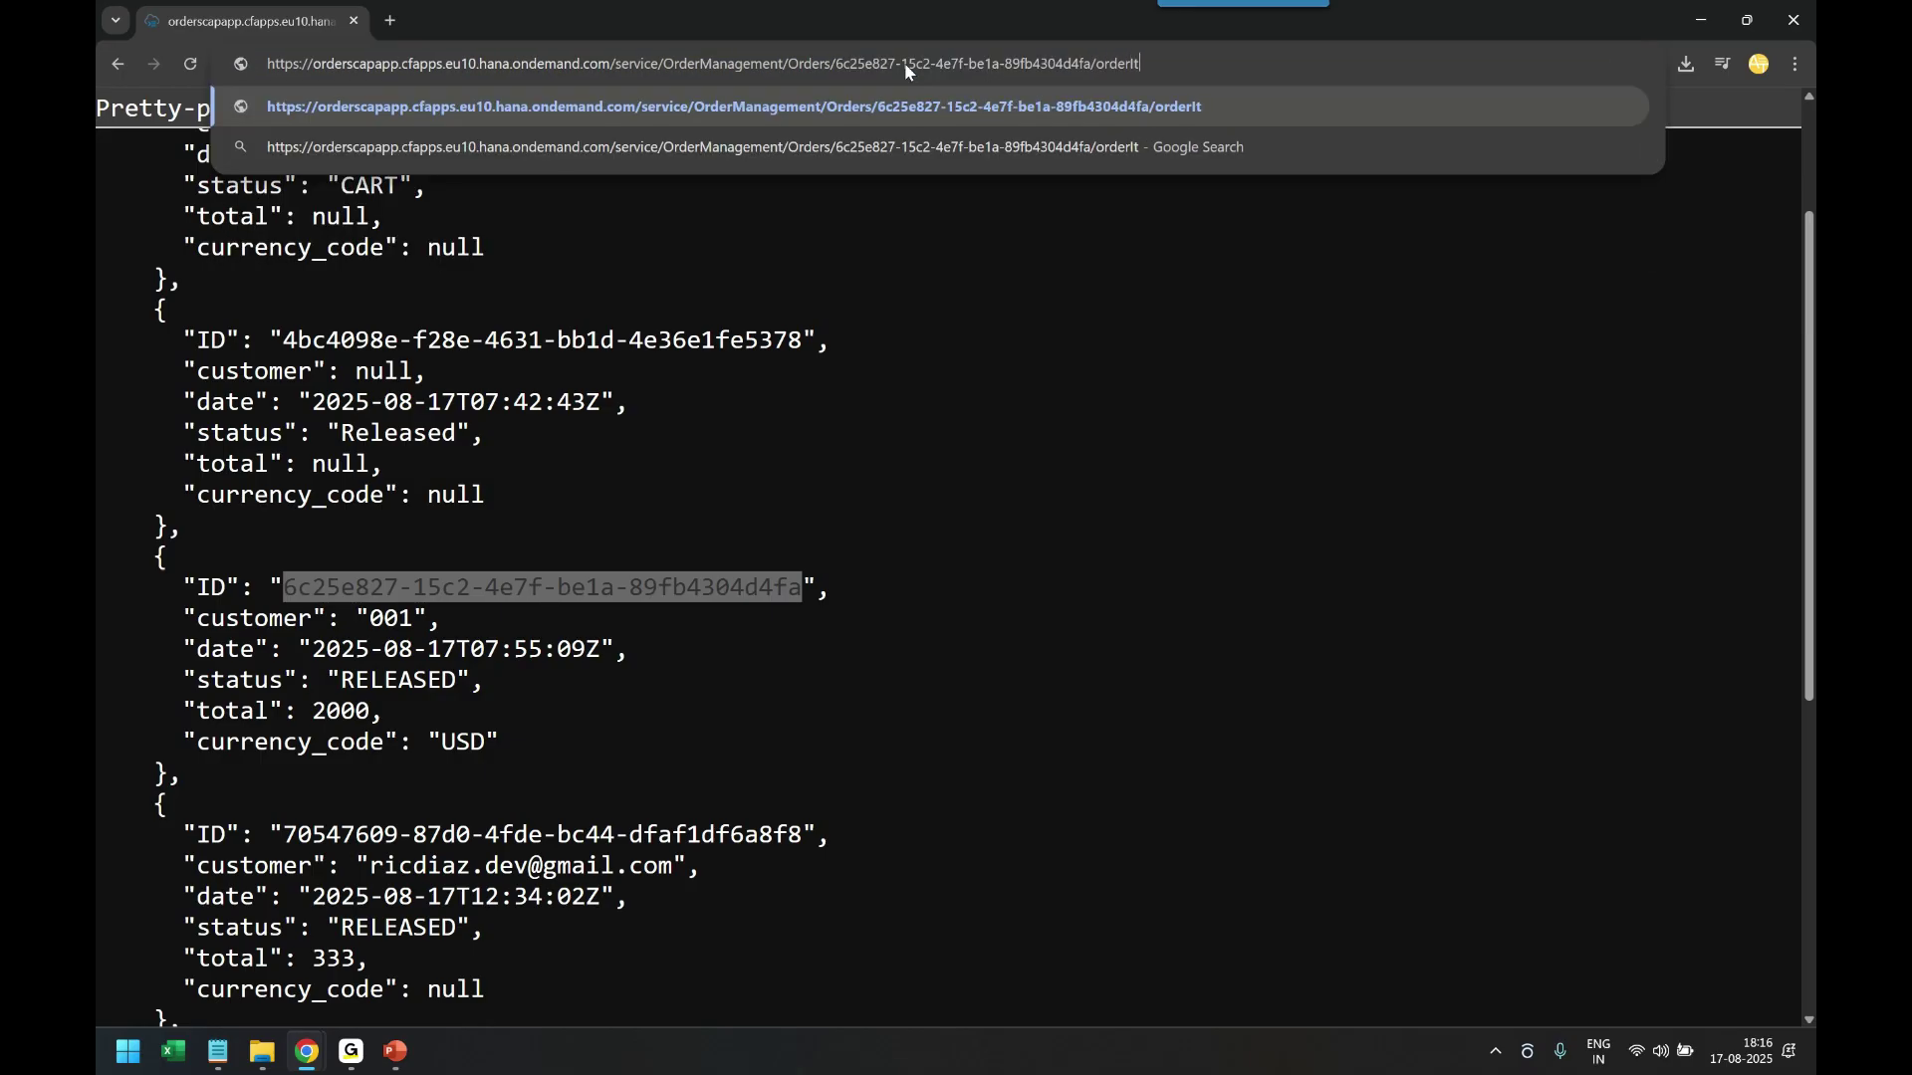
key(Return)
click(289, 107)
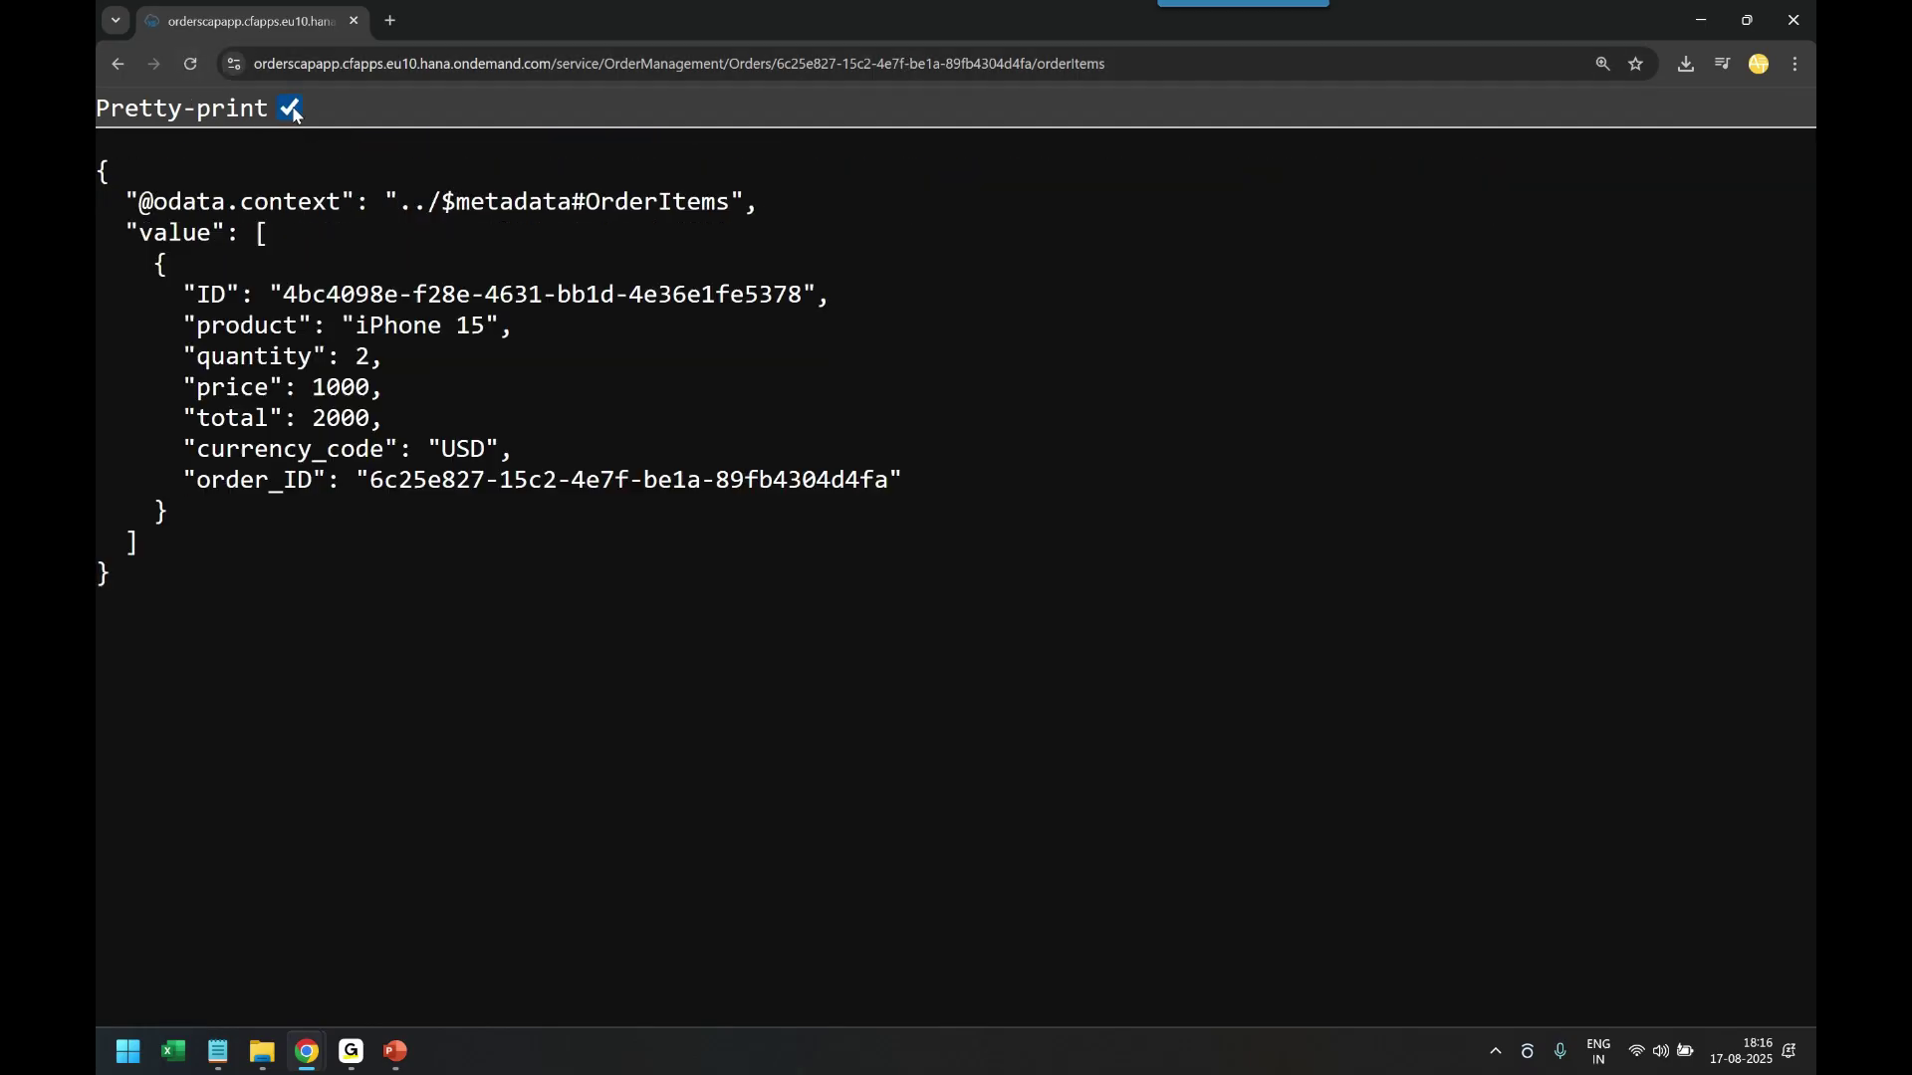
- Change the URL to ?$expand=orderItems and review the order header and inline items
click(1035, 64)
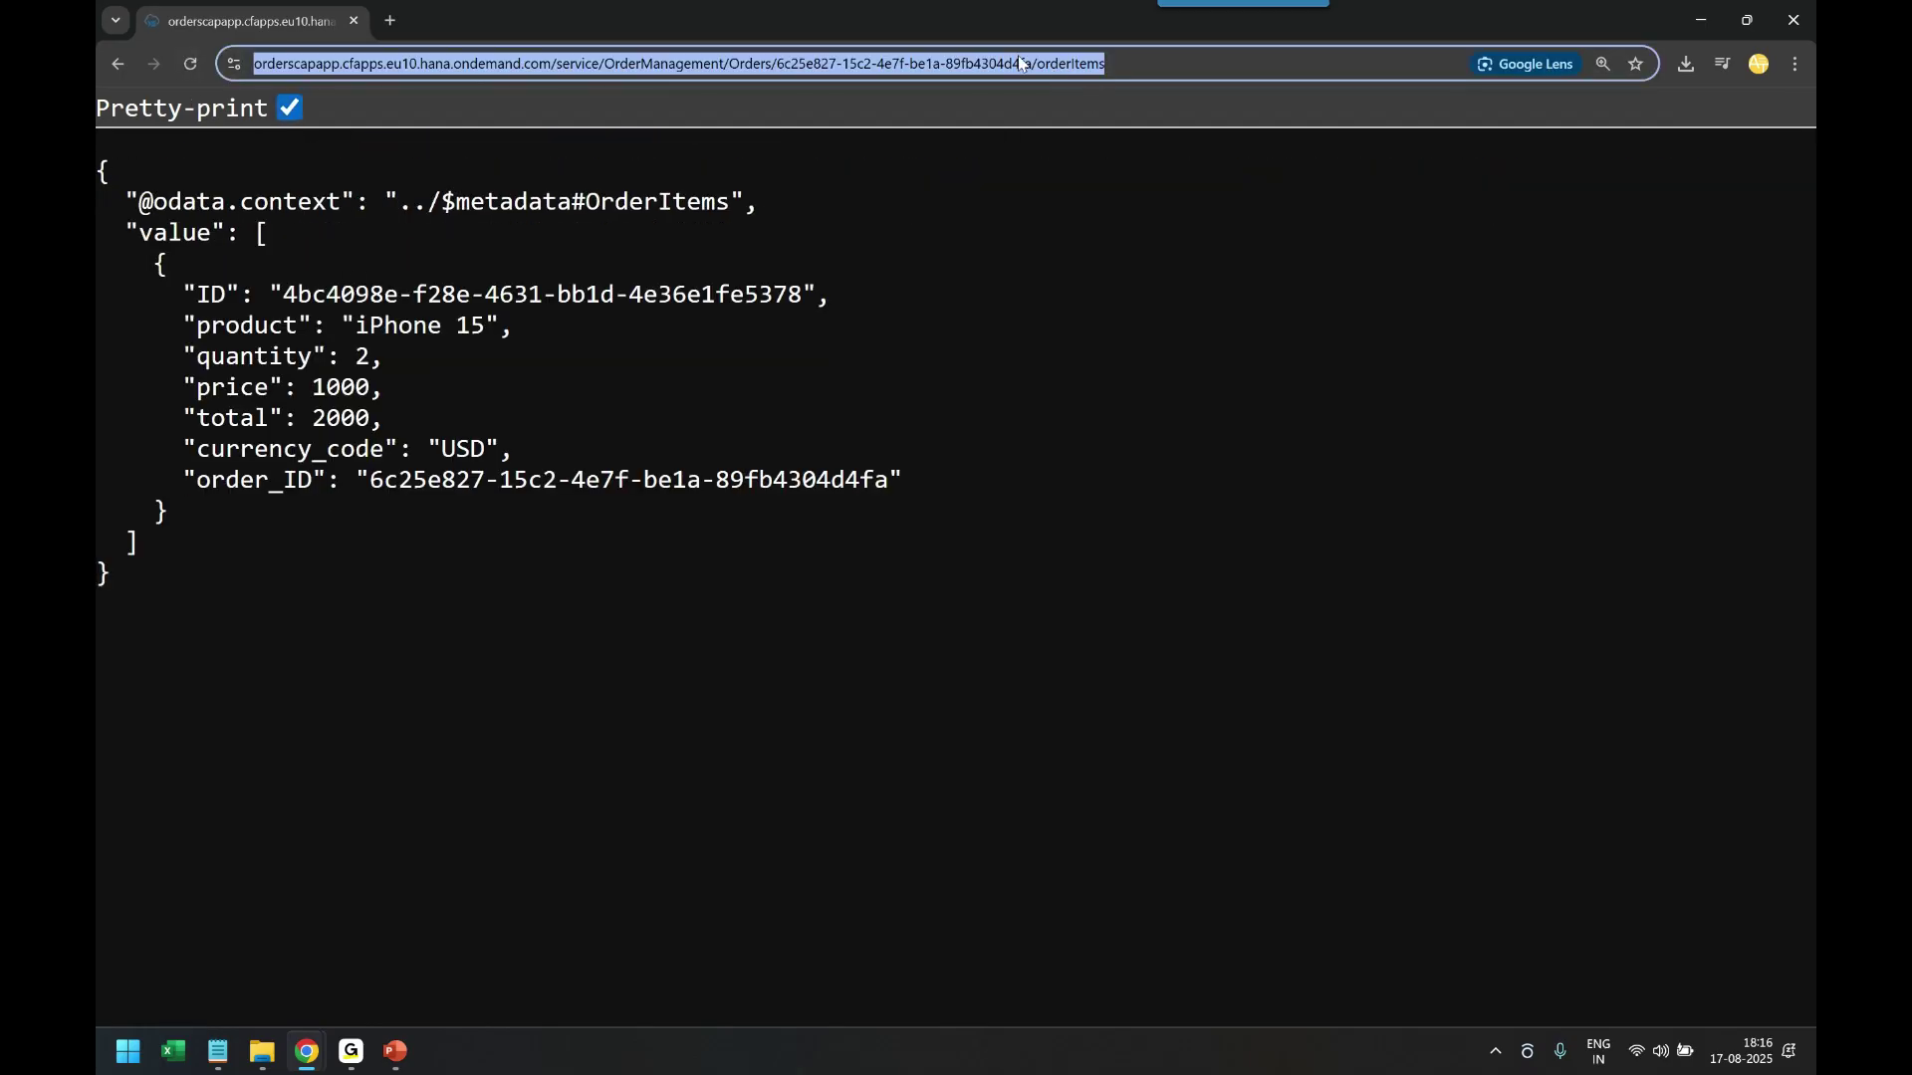
click(1046, 65)
key(BackSpace)
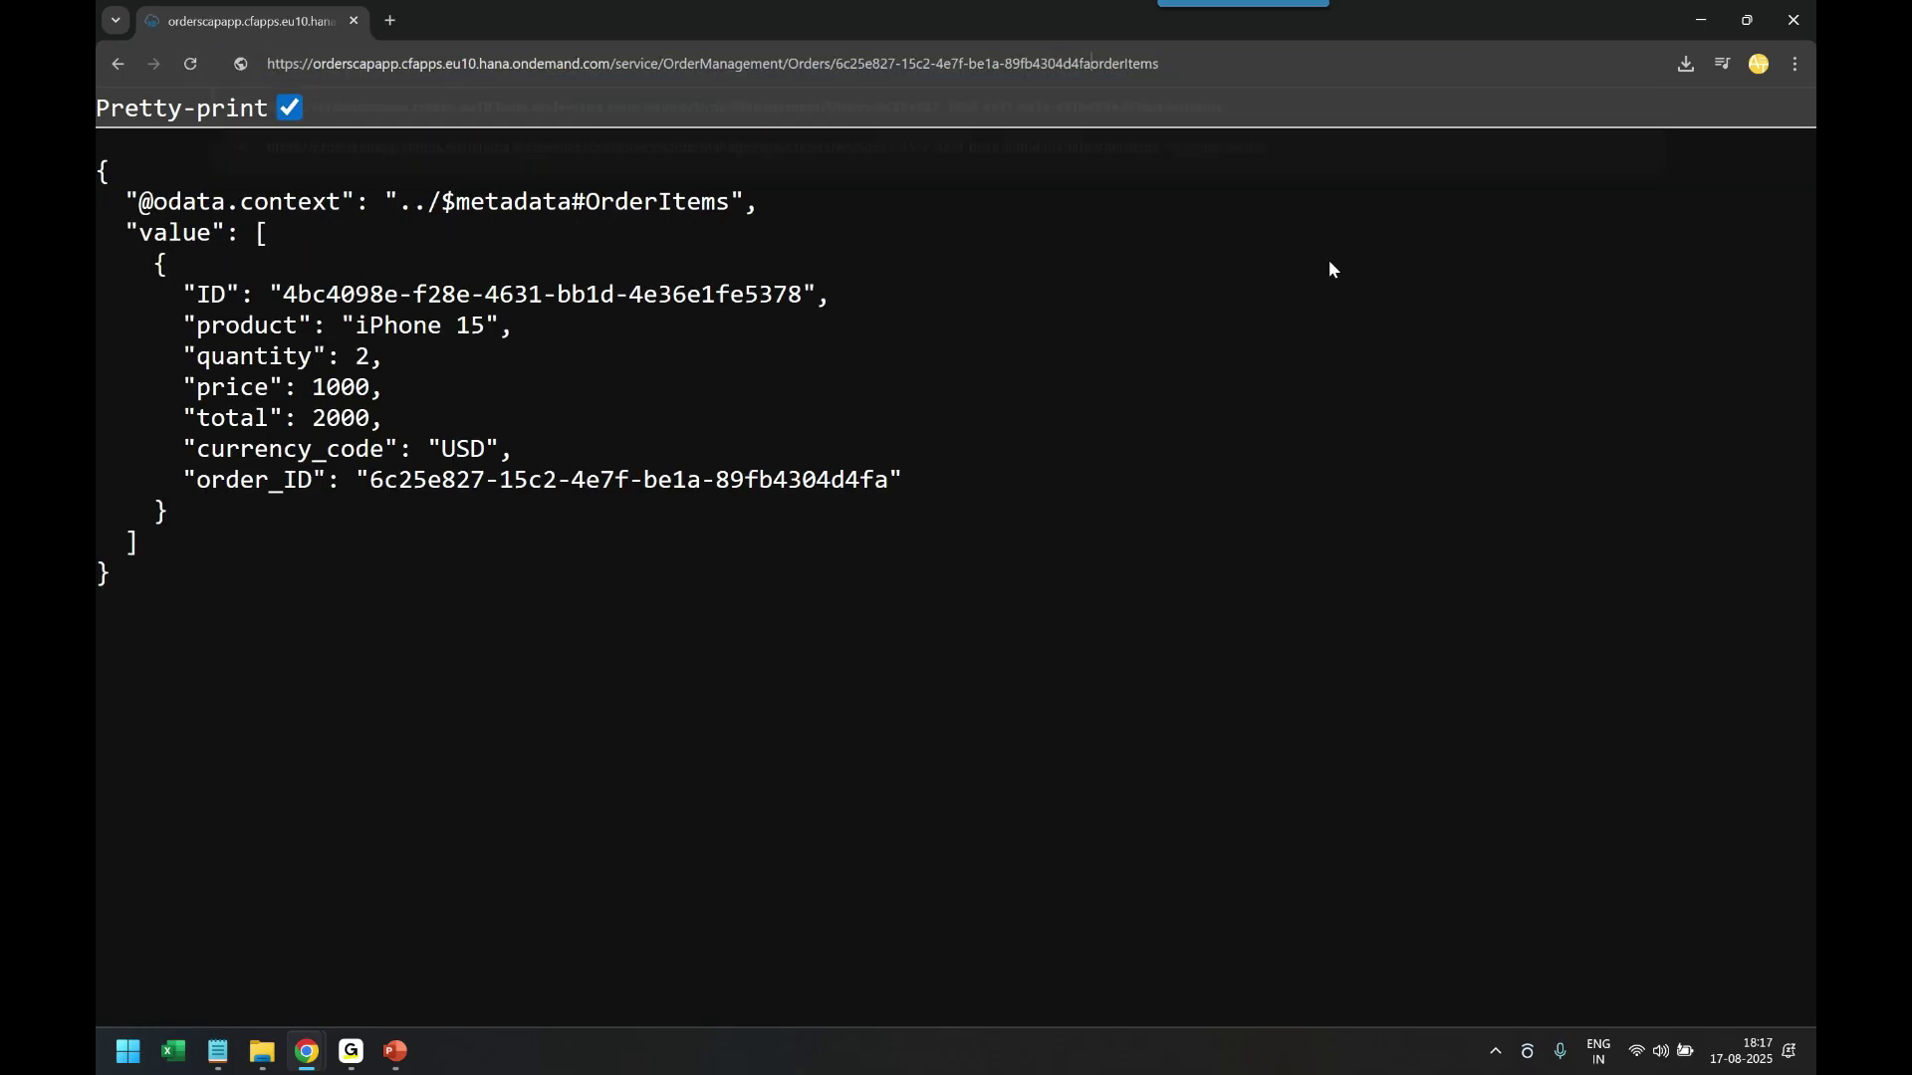
text(?)
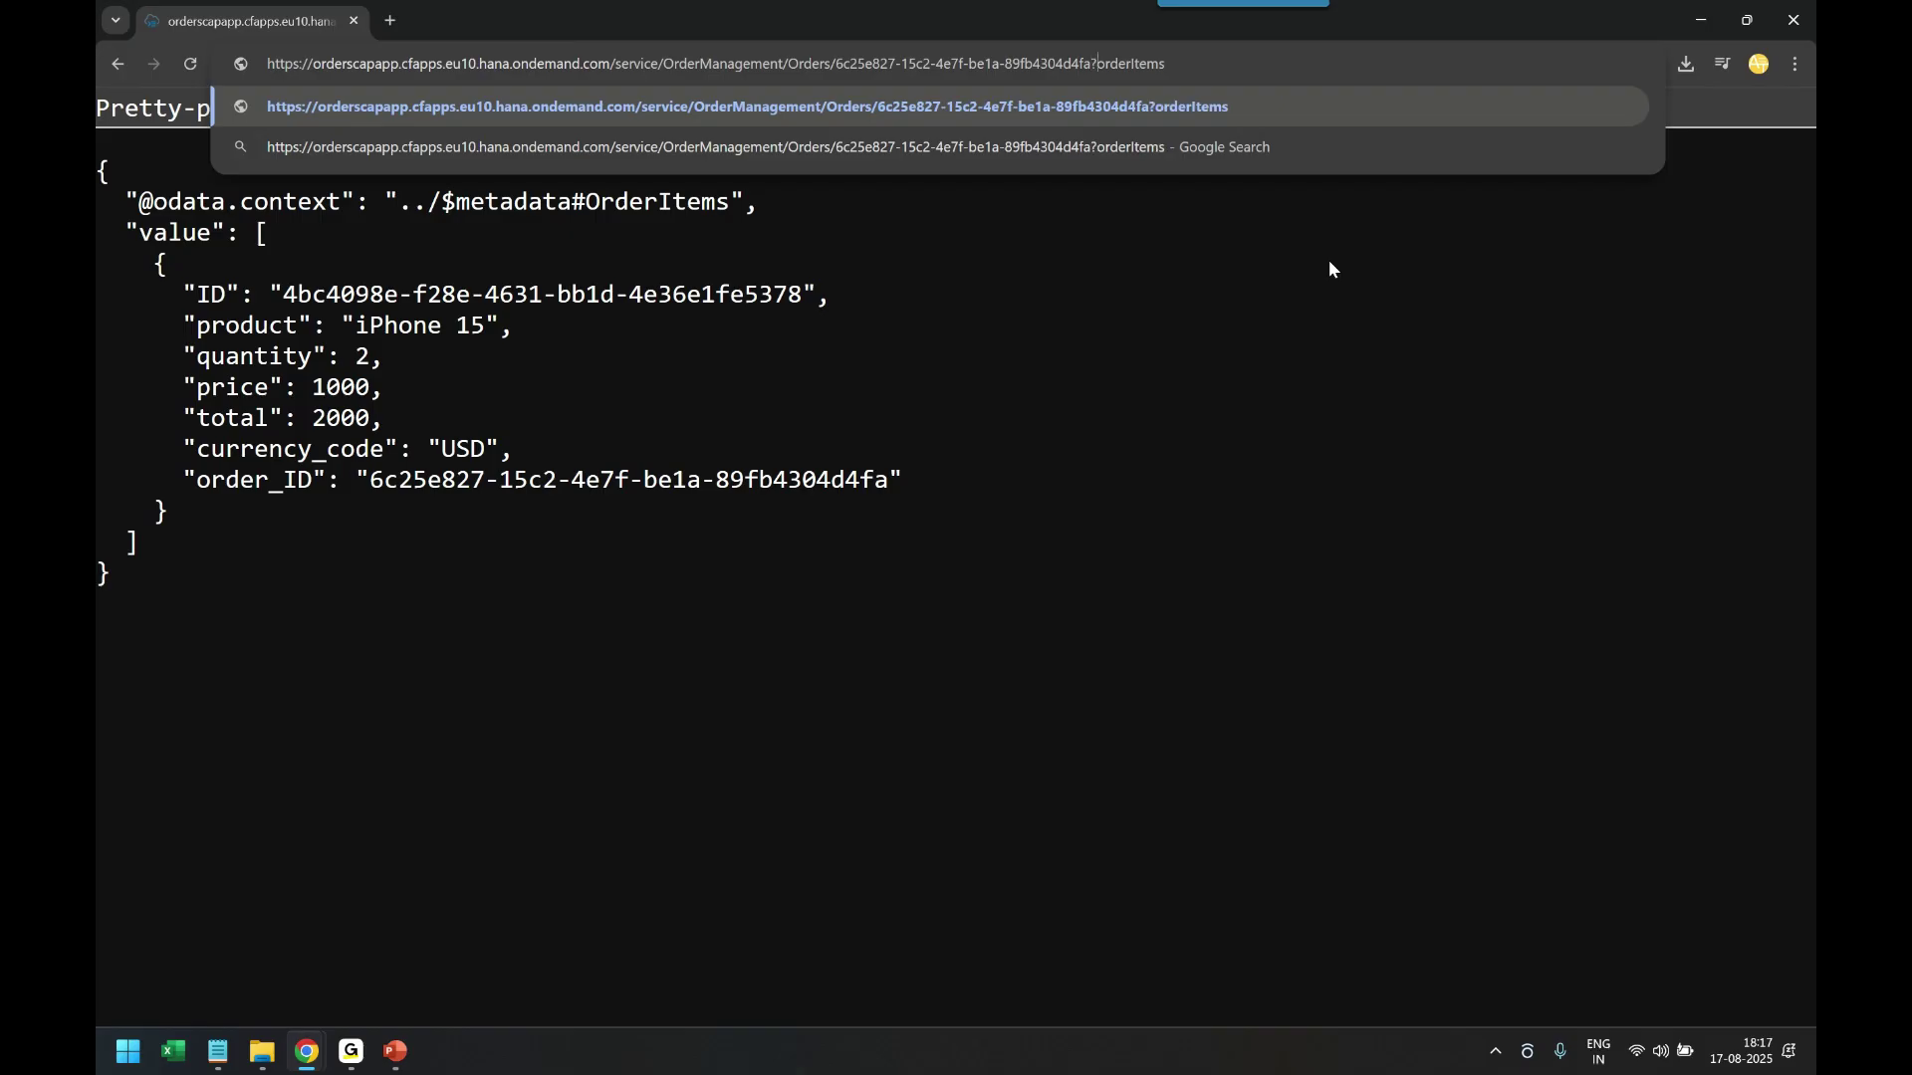
text($expand=)
key(Return)
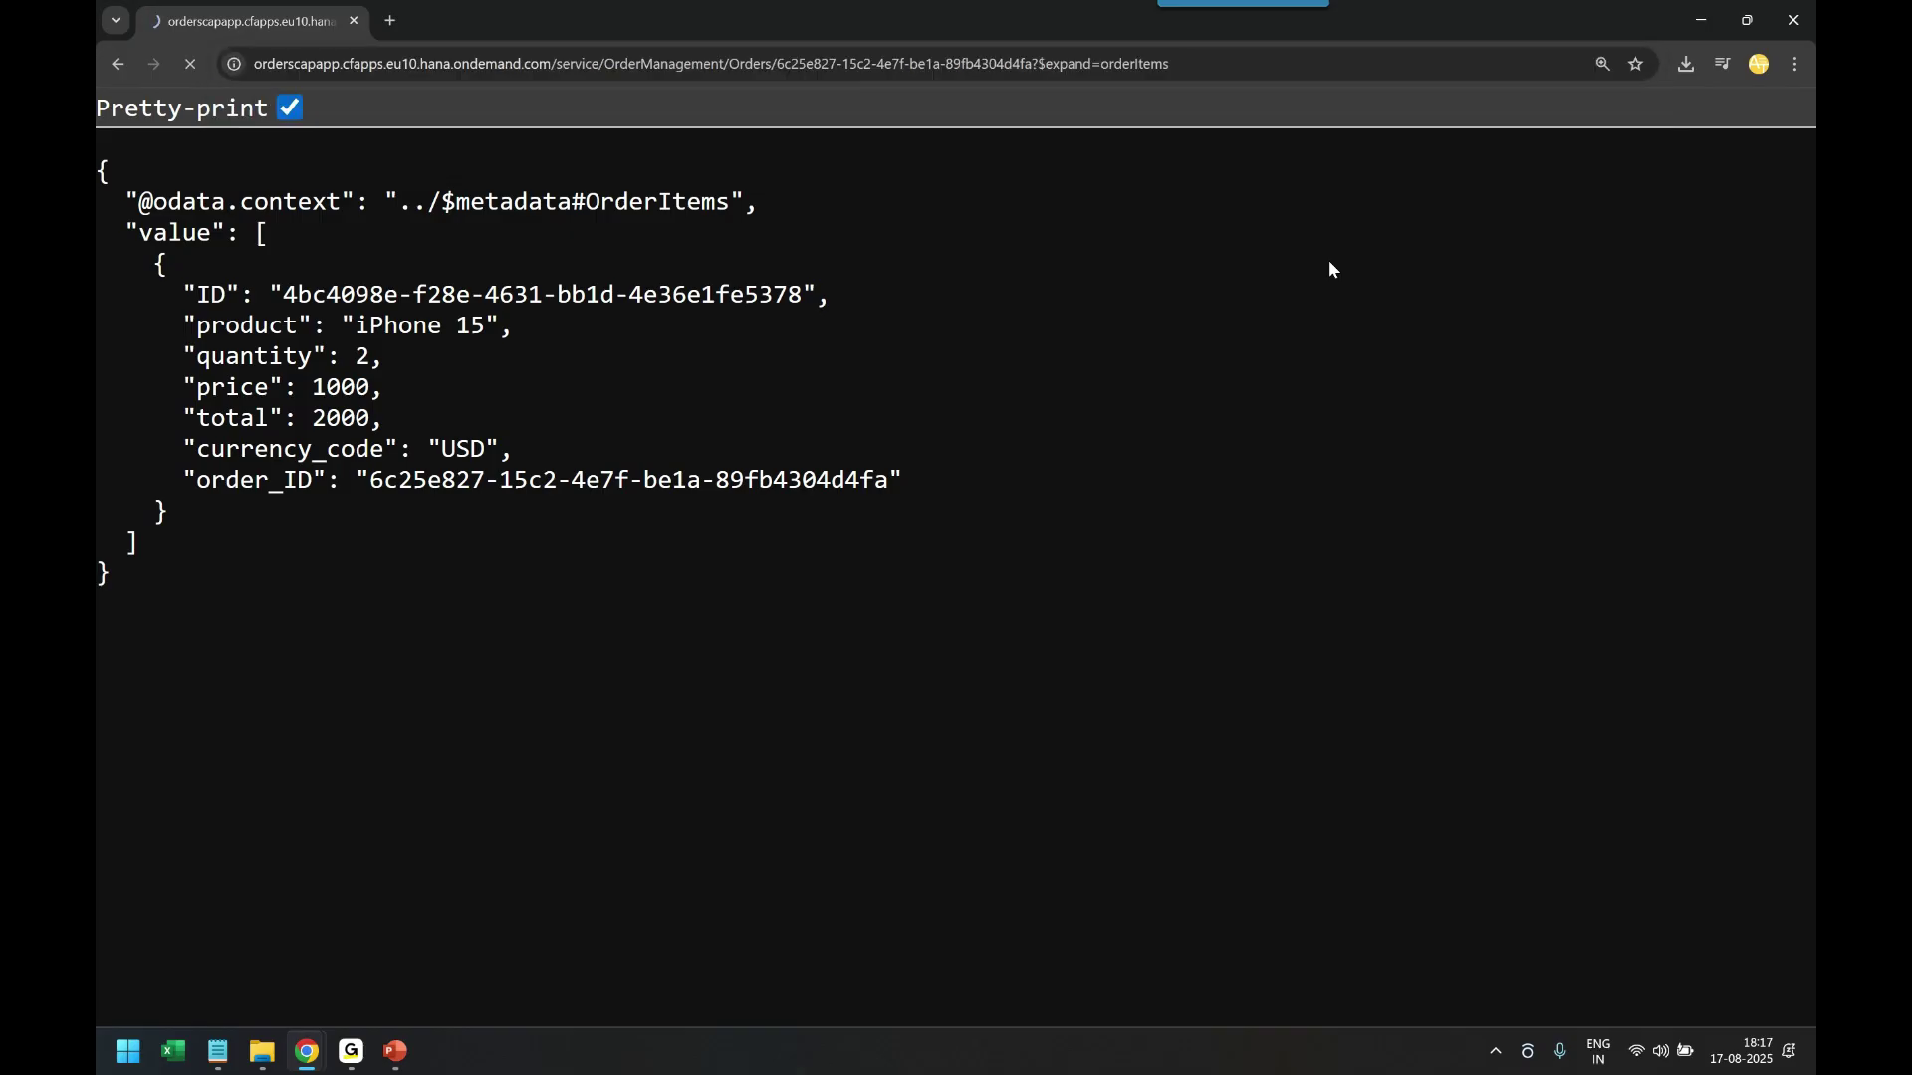
click(290, 107)
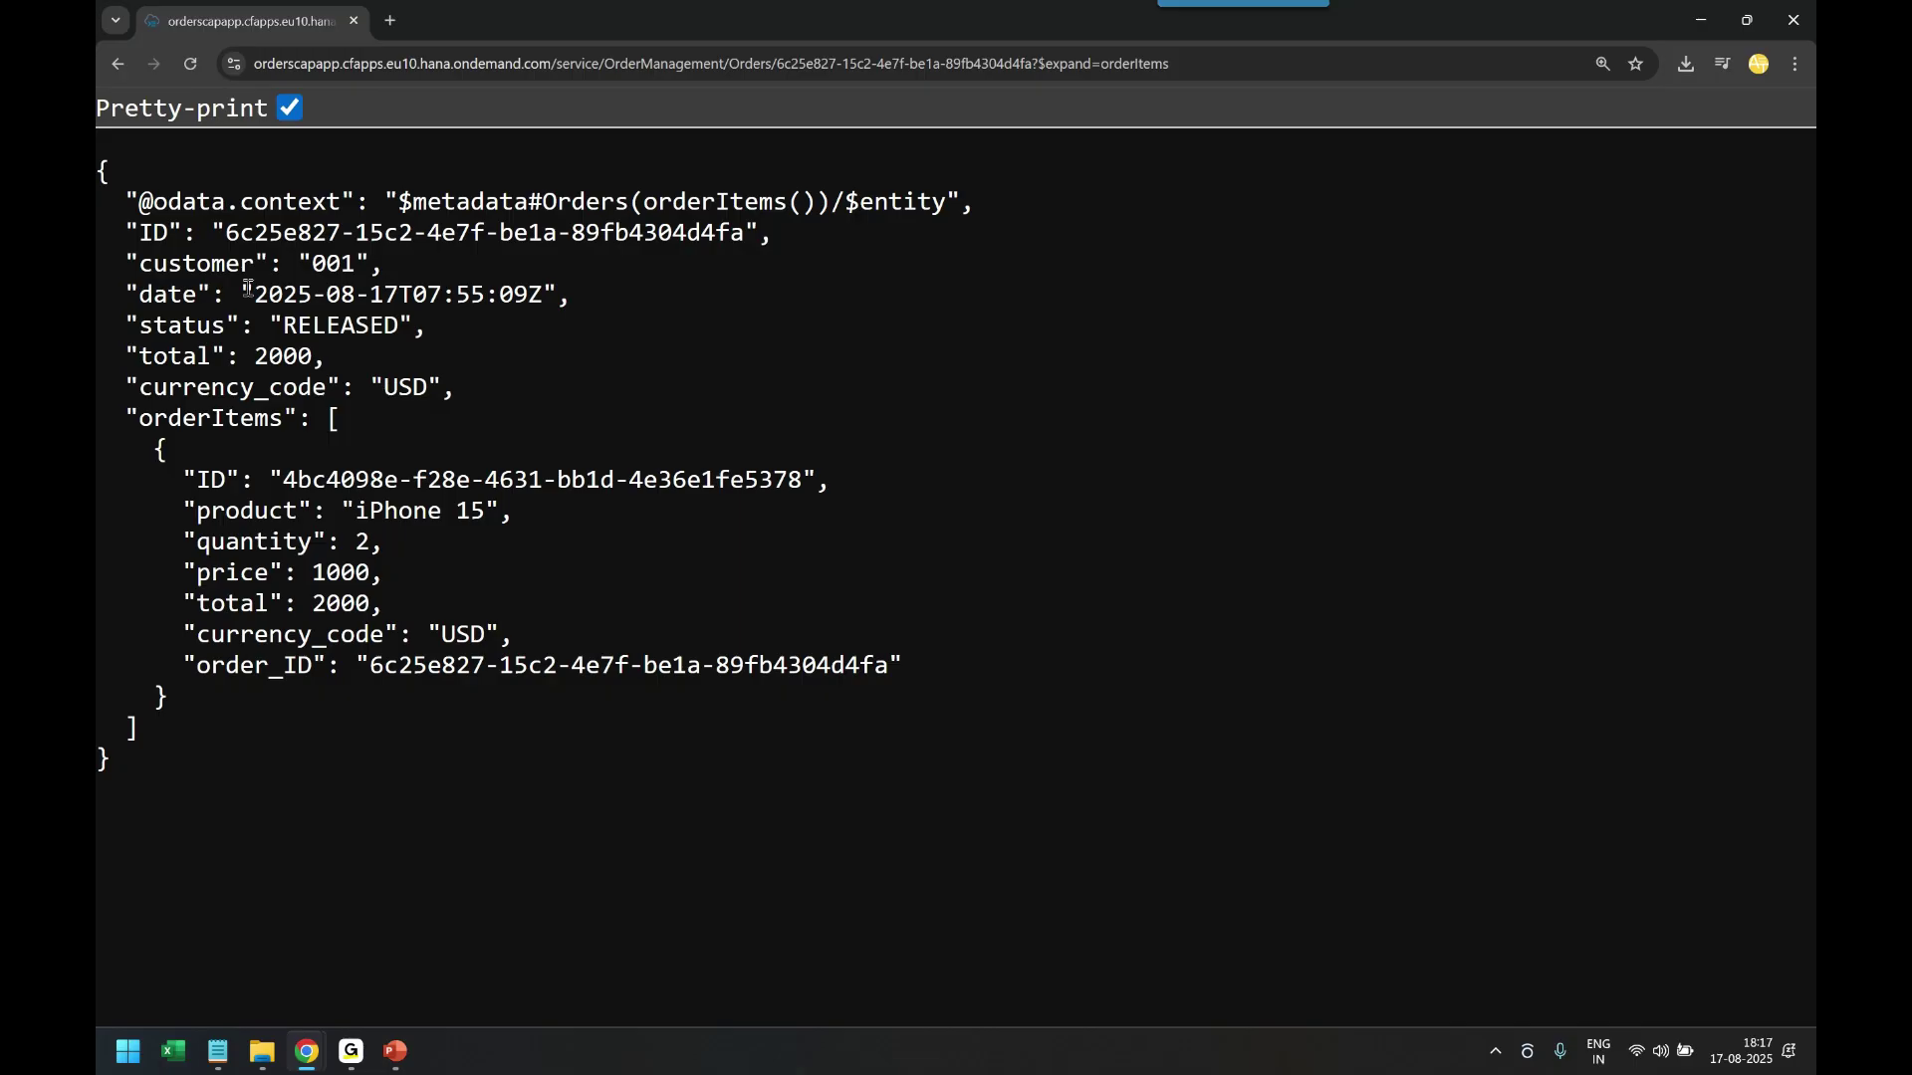
drag(135, 207, 365, 395)
click(365, 395)
drag(124, 417, 255, 691)
click(525, 709)
- In SAP Build, open Control Tower Destinations and start then cancel adding a destination
mouse_move(307, 1051)
click(638, 948)
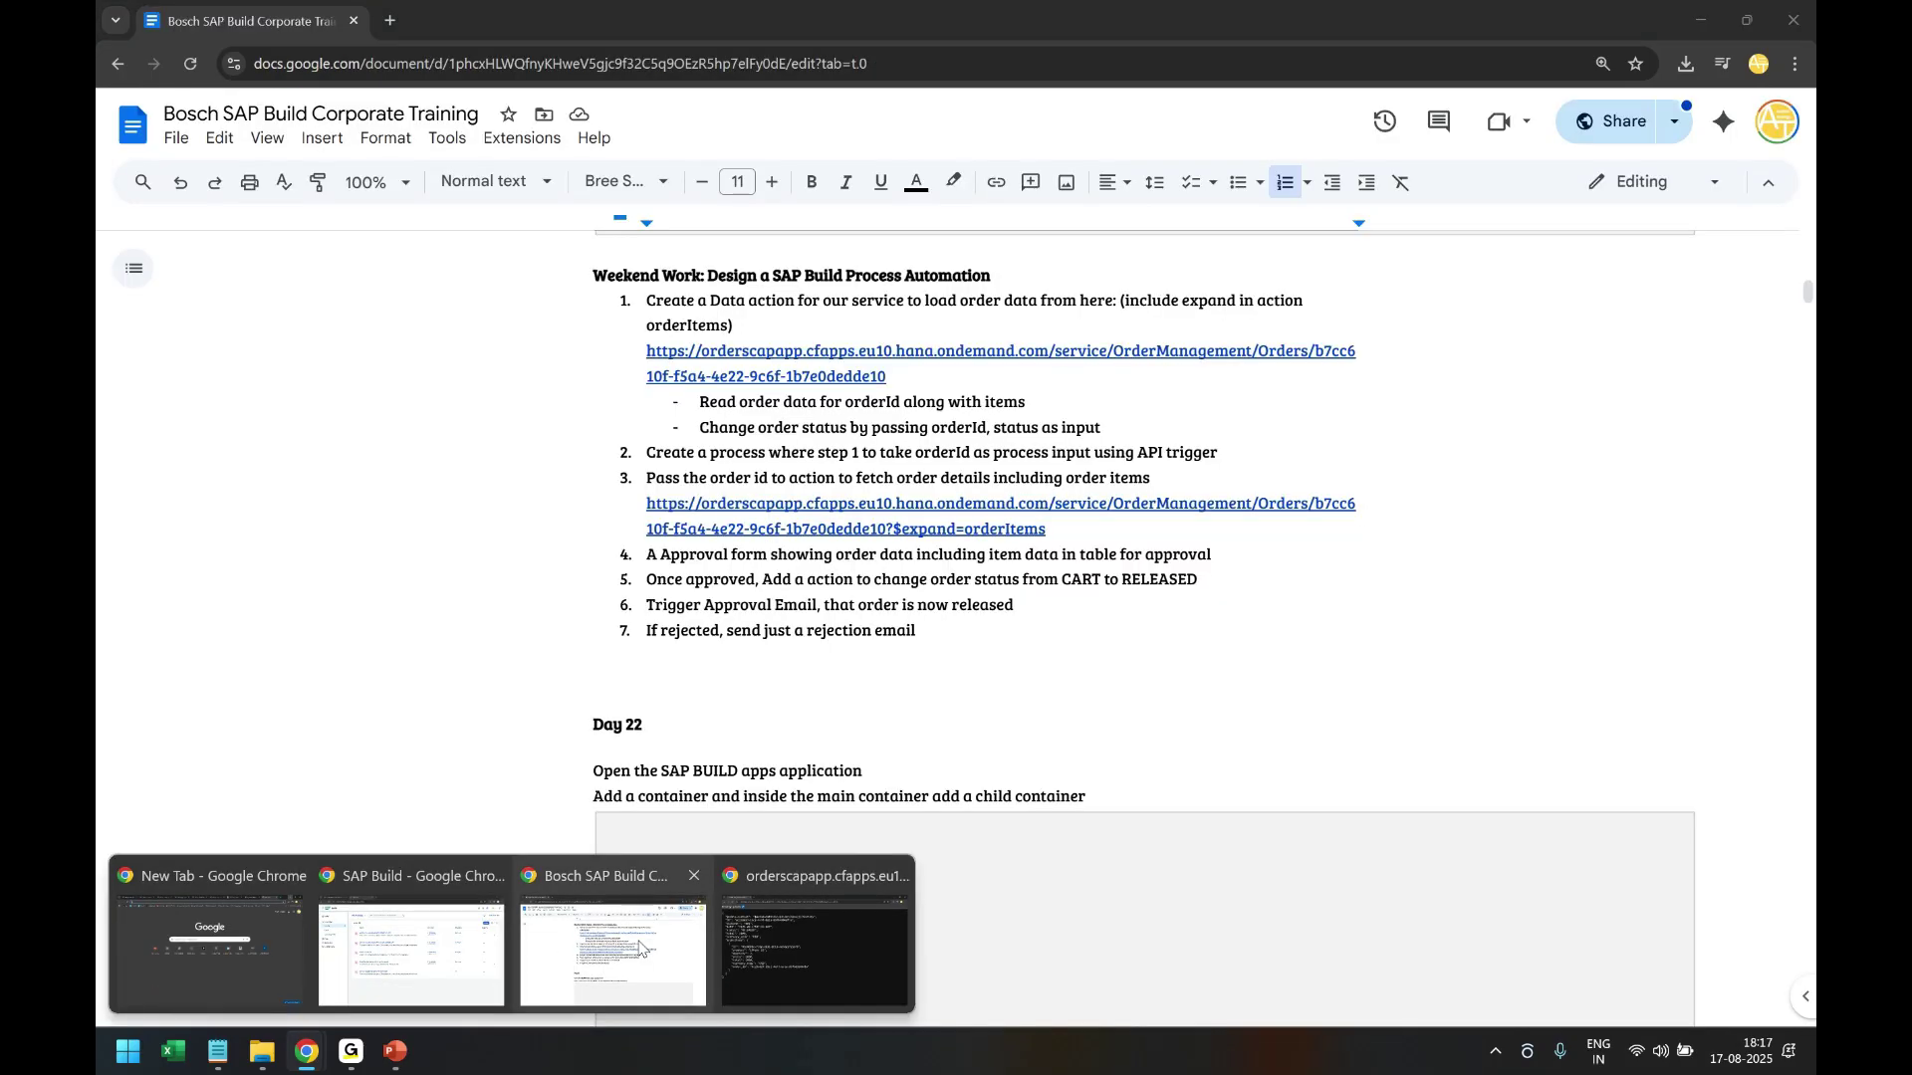
click(450, 954)
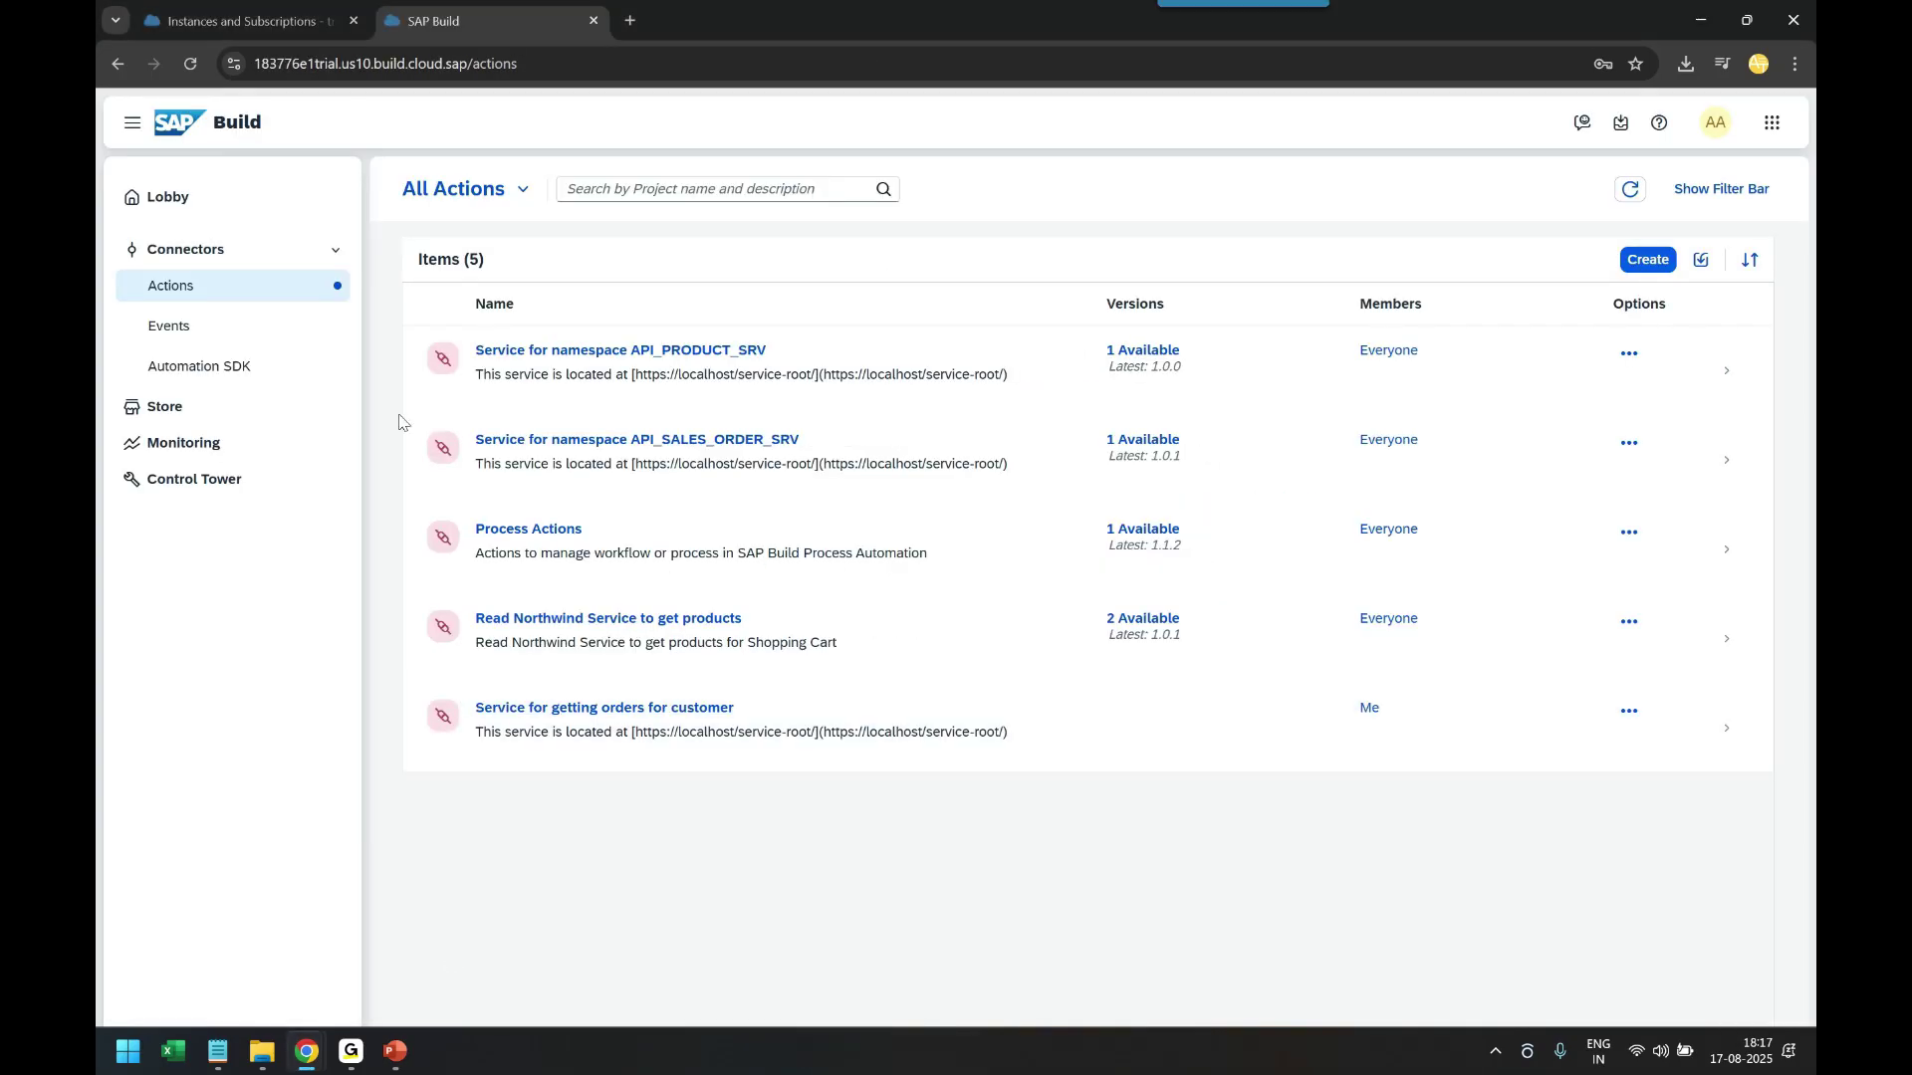
click(193, 478)
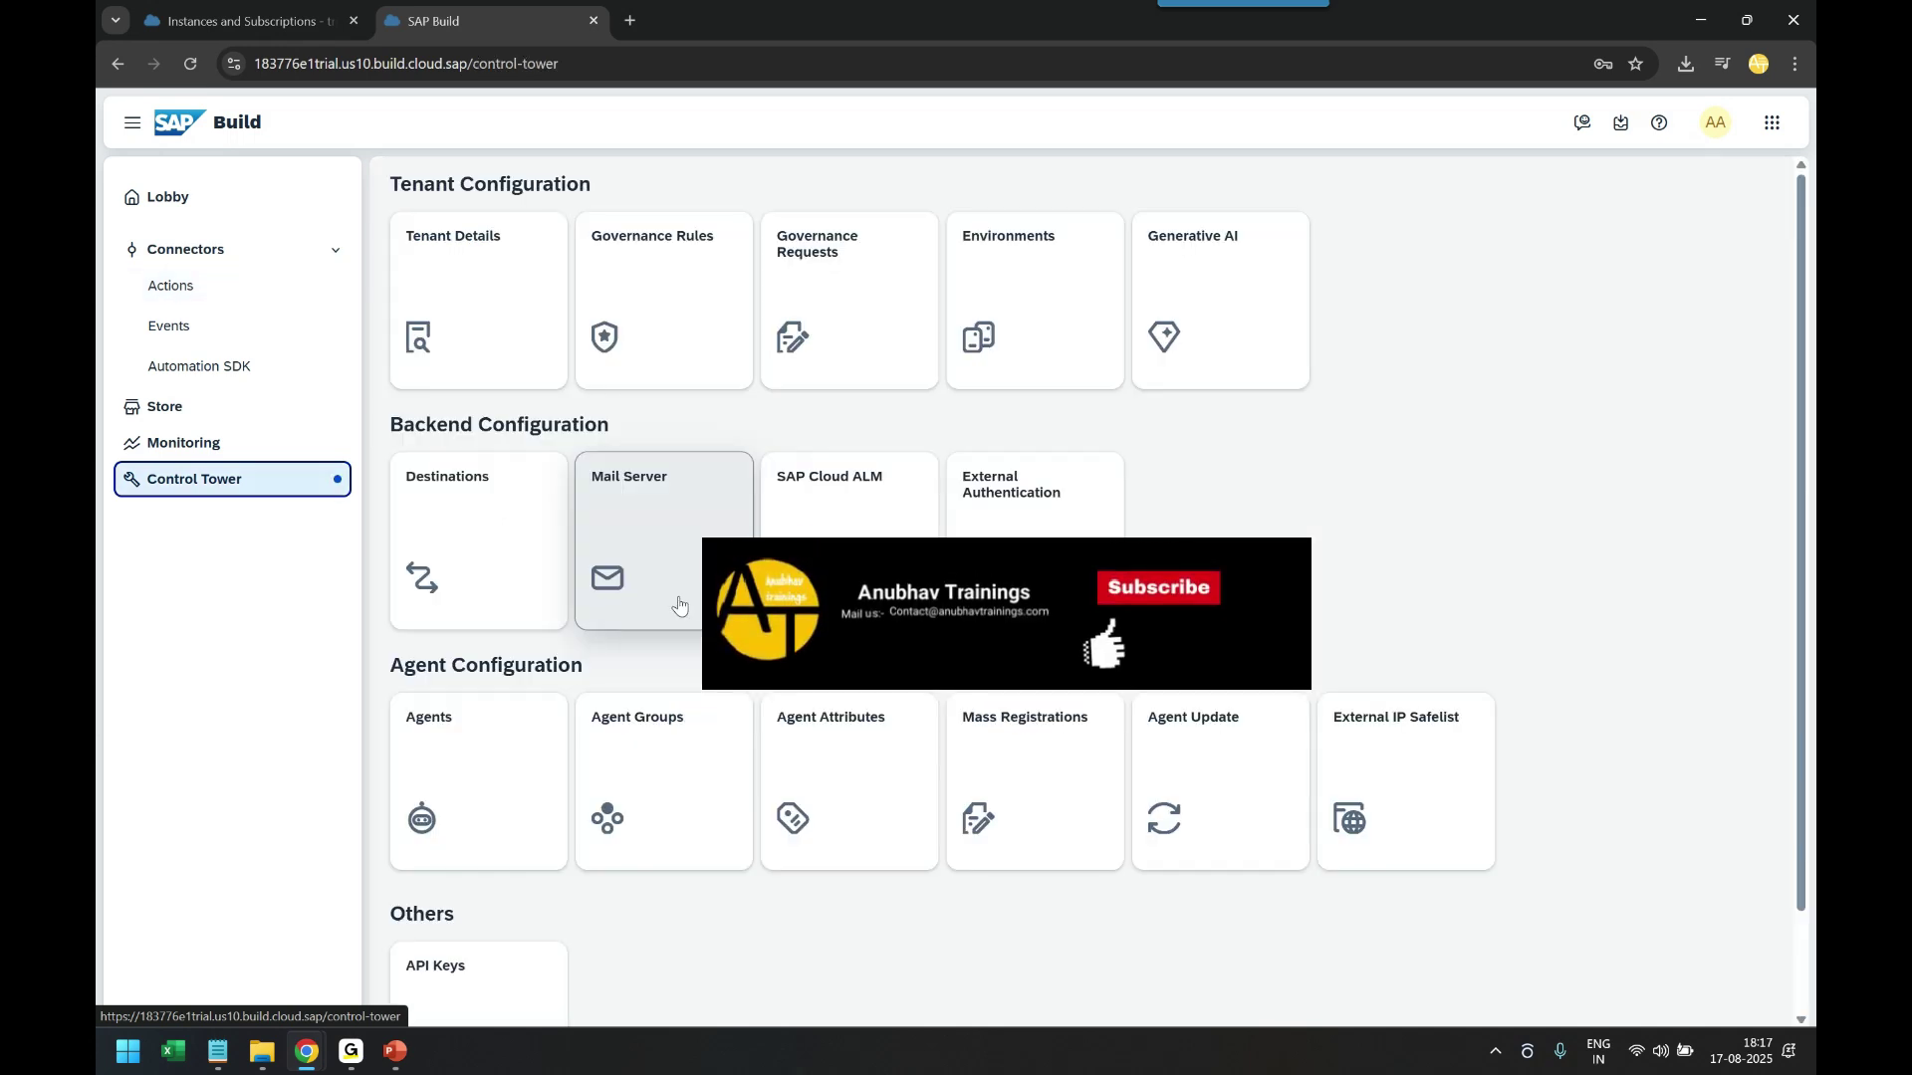
click(476, 467)
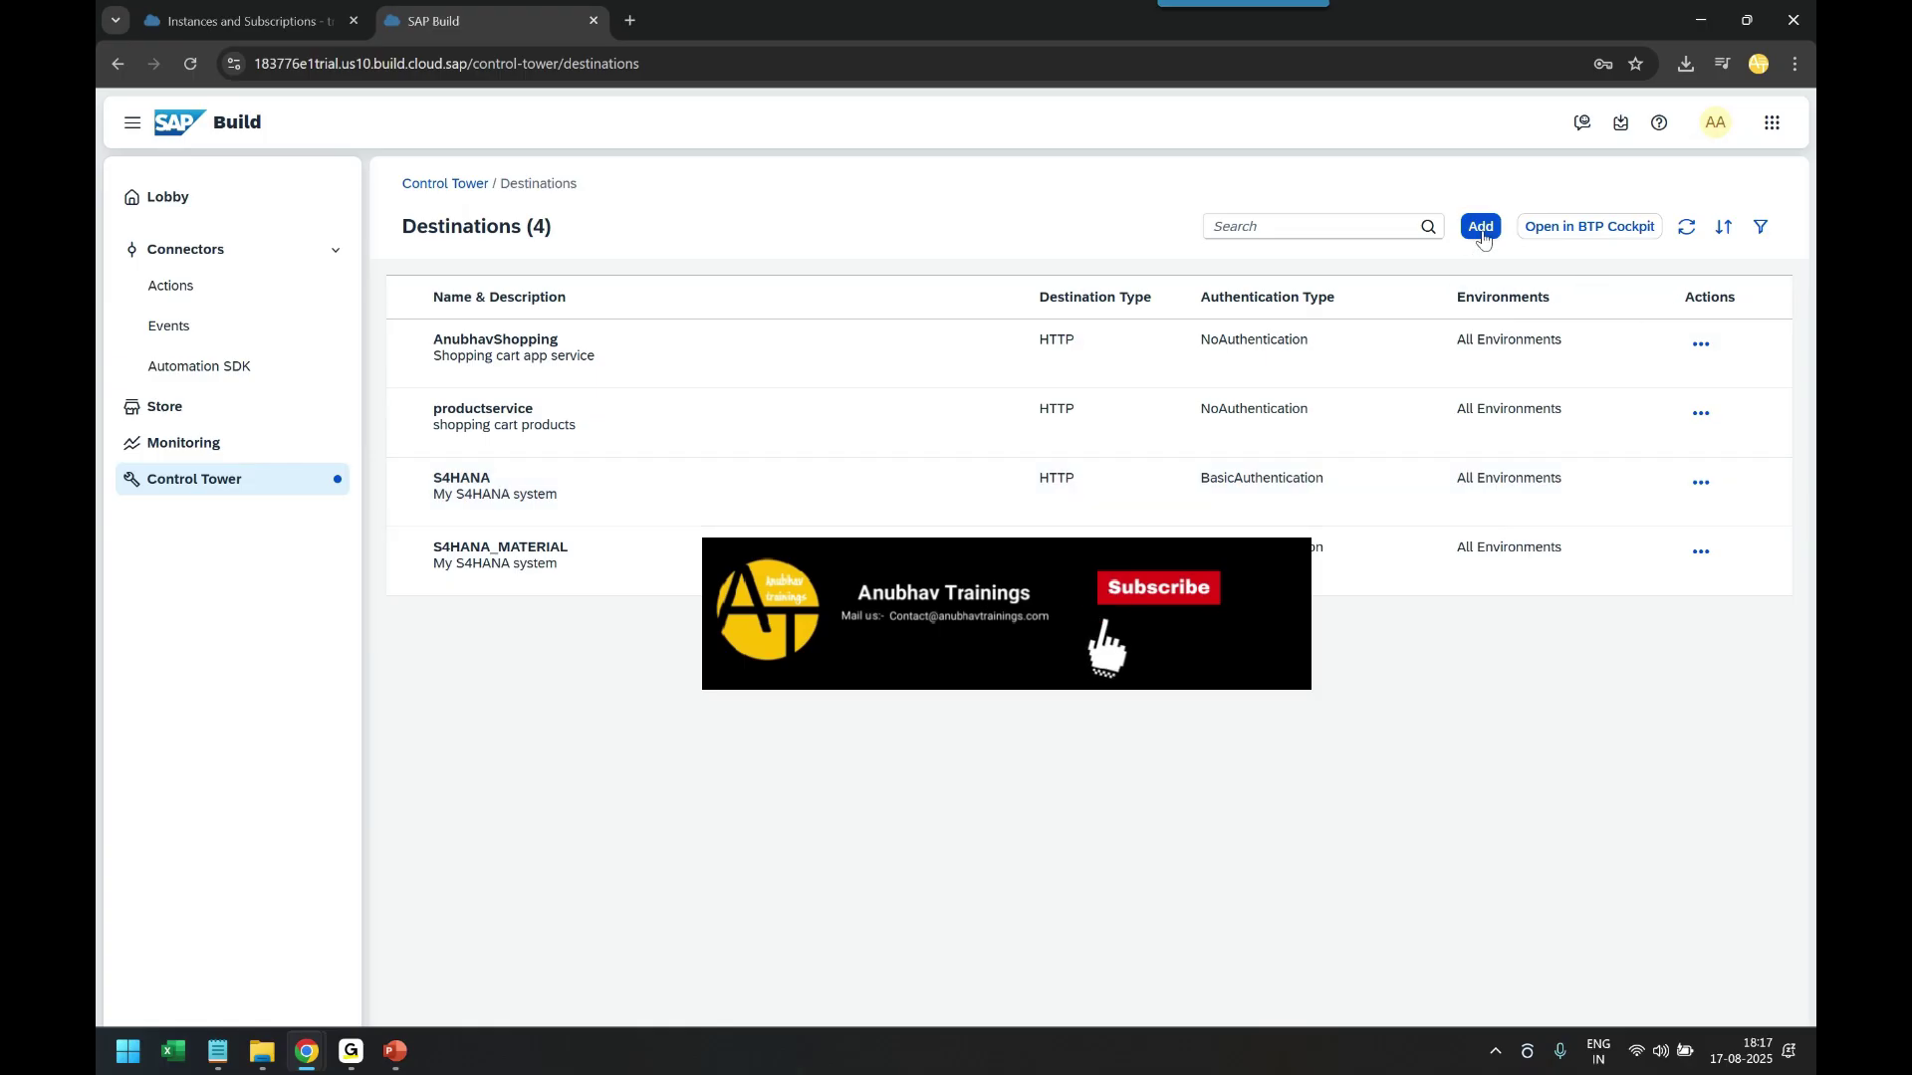
click(1481, 227)
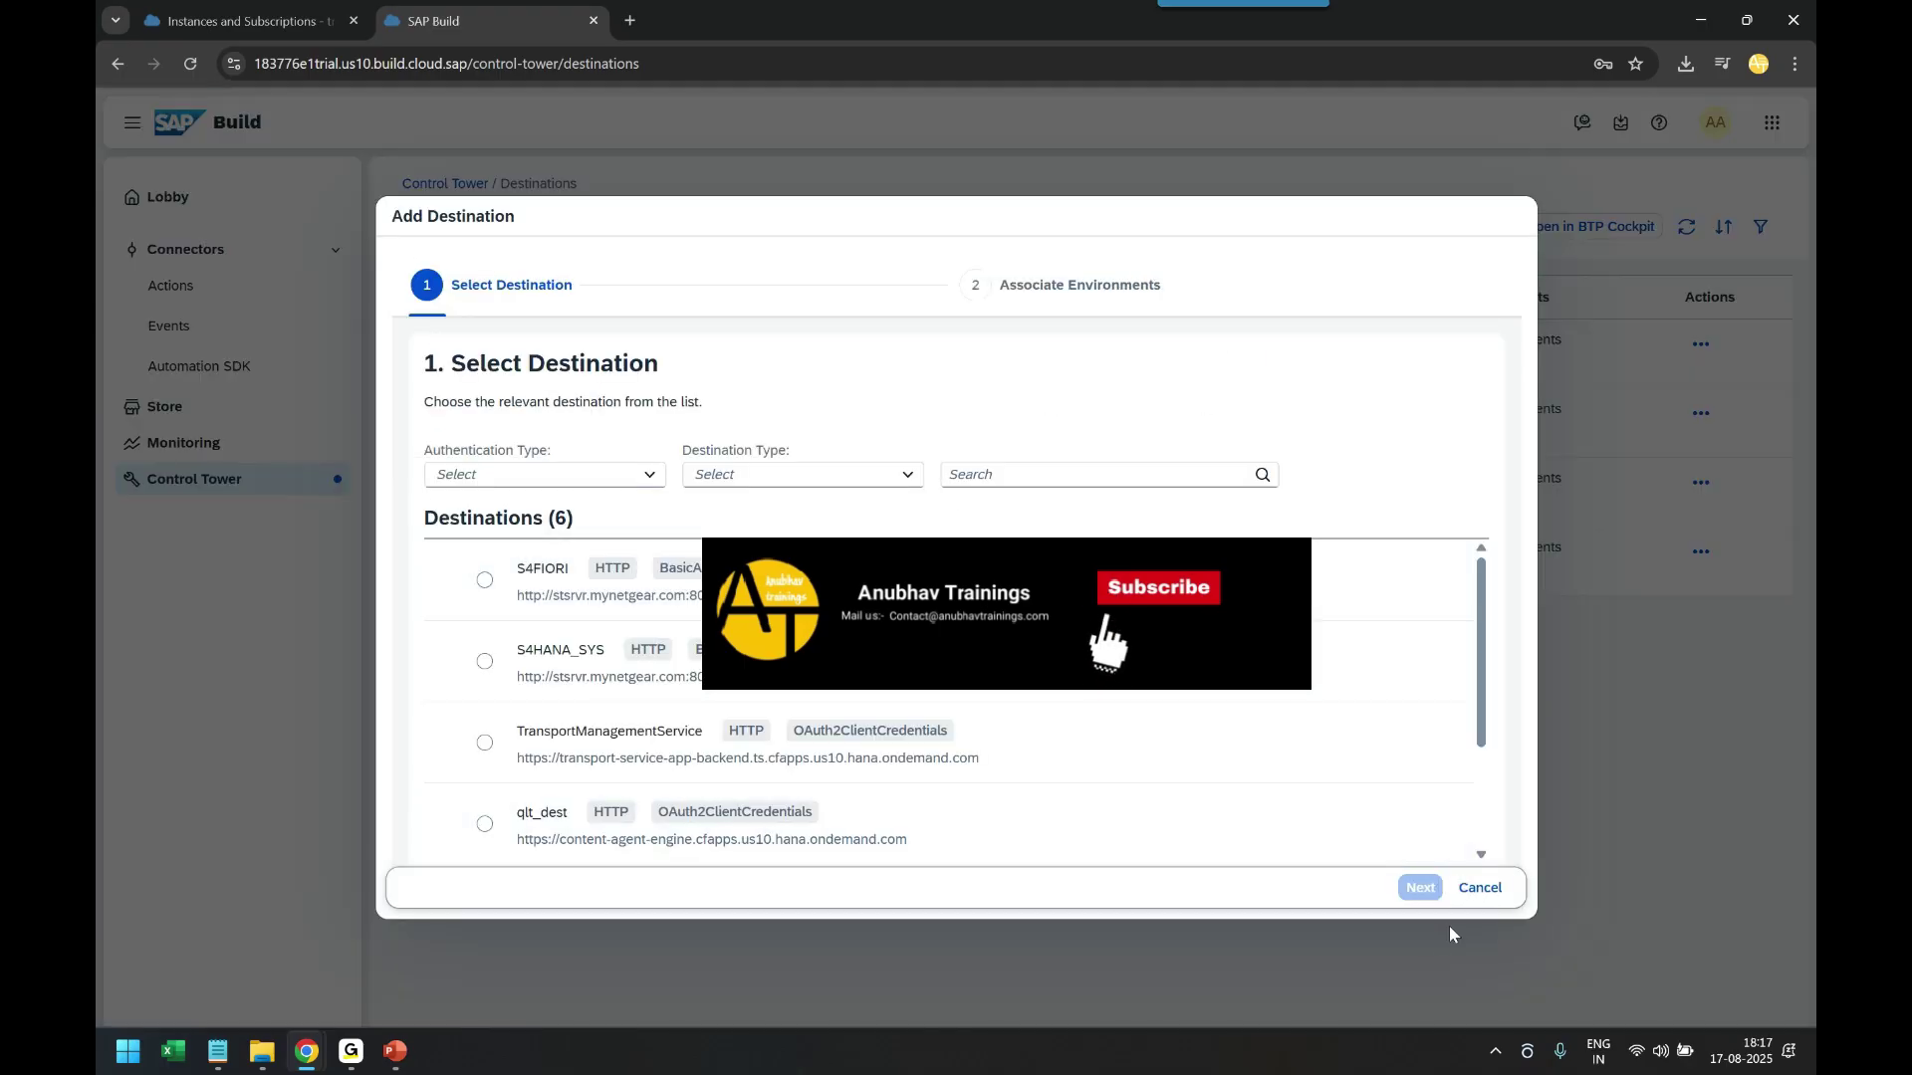
click(1480, 887)
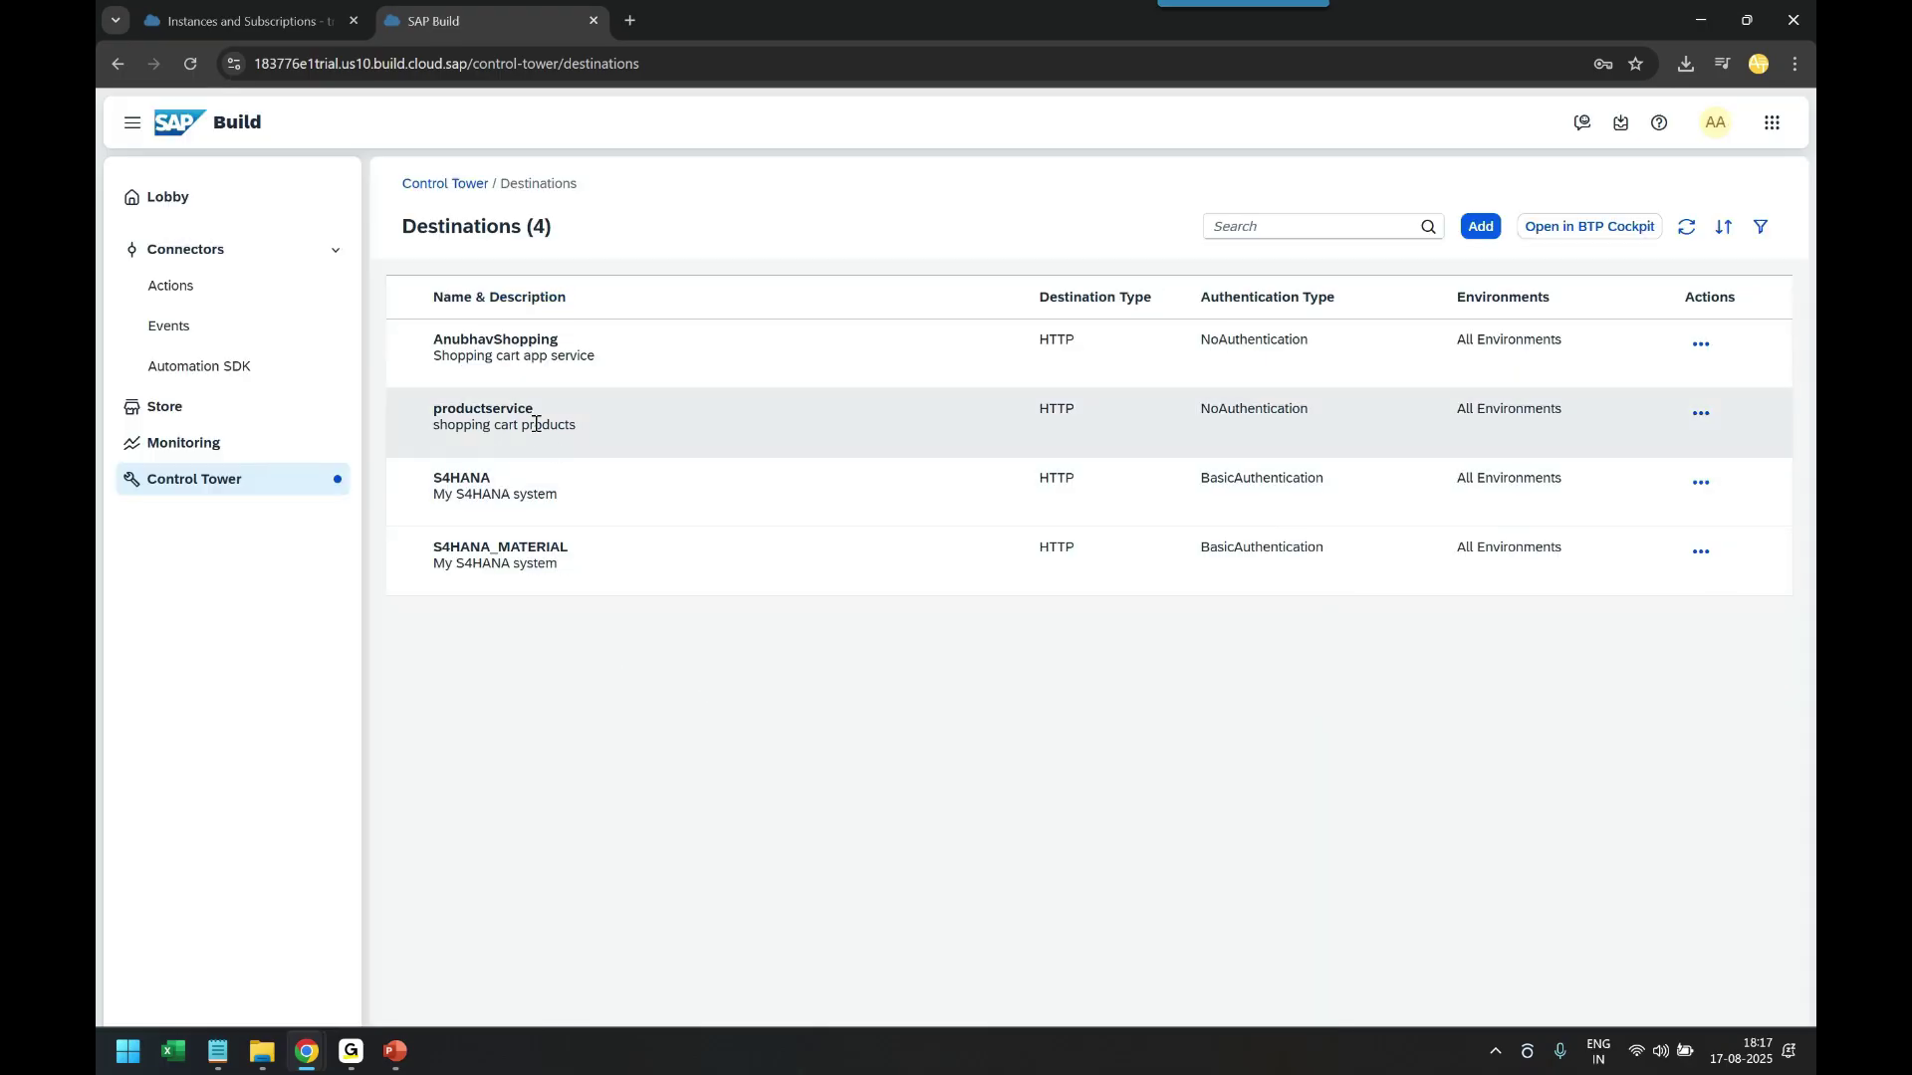
- Note the AnubhavShopping destination, glance at the order JSON, and go to the Actions list
double_click(440, 341)
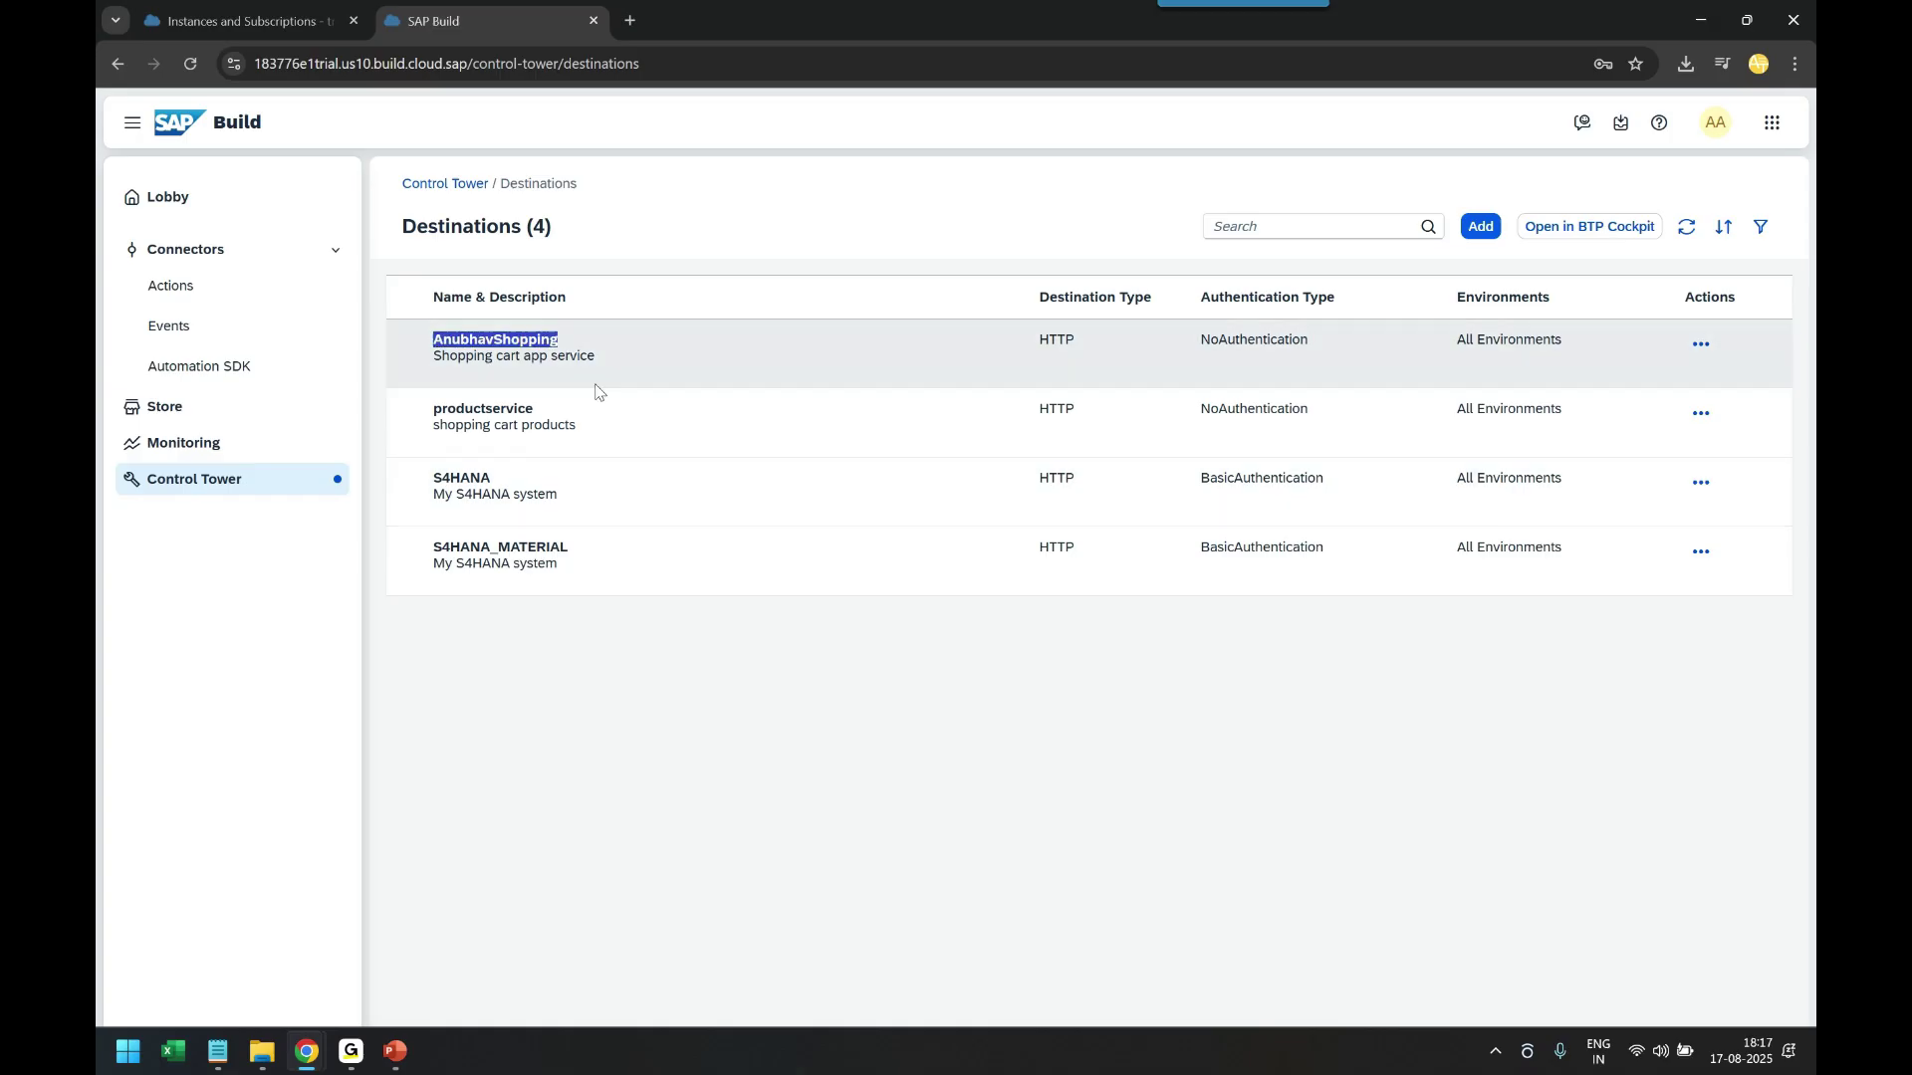
click(531, 380)
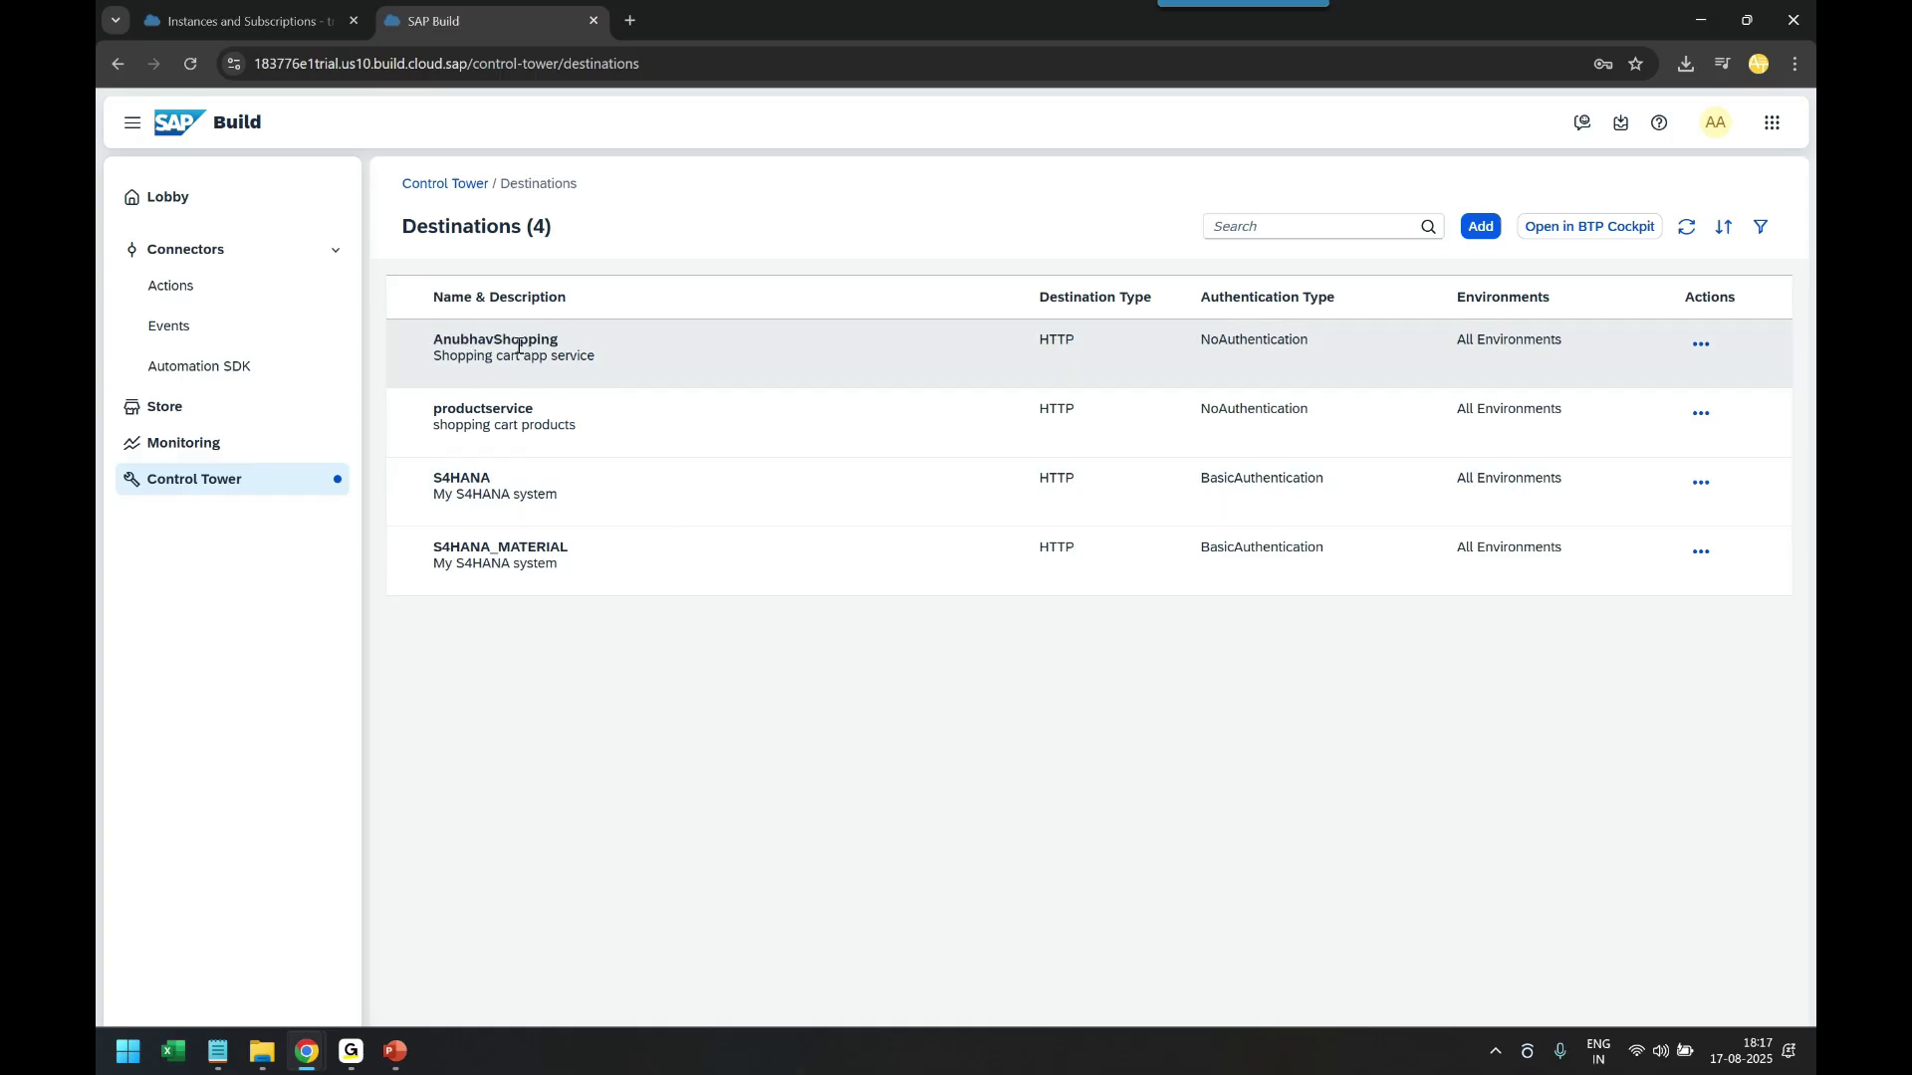
key(alt+Tab)
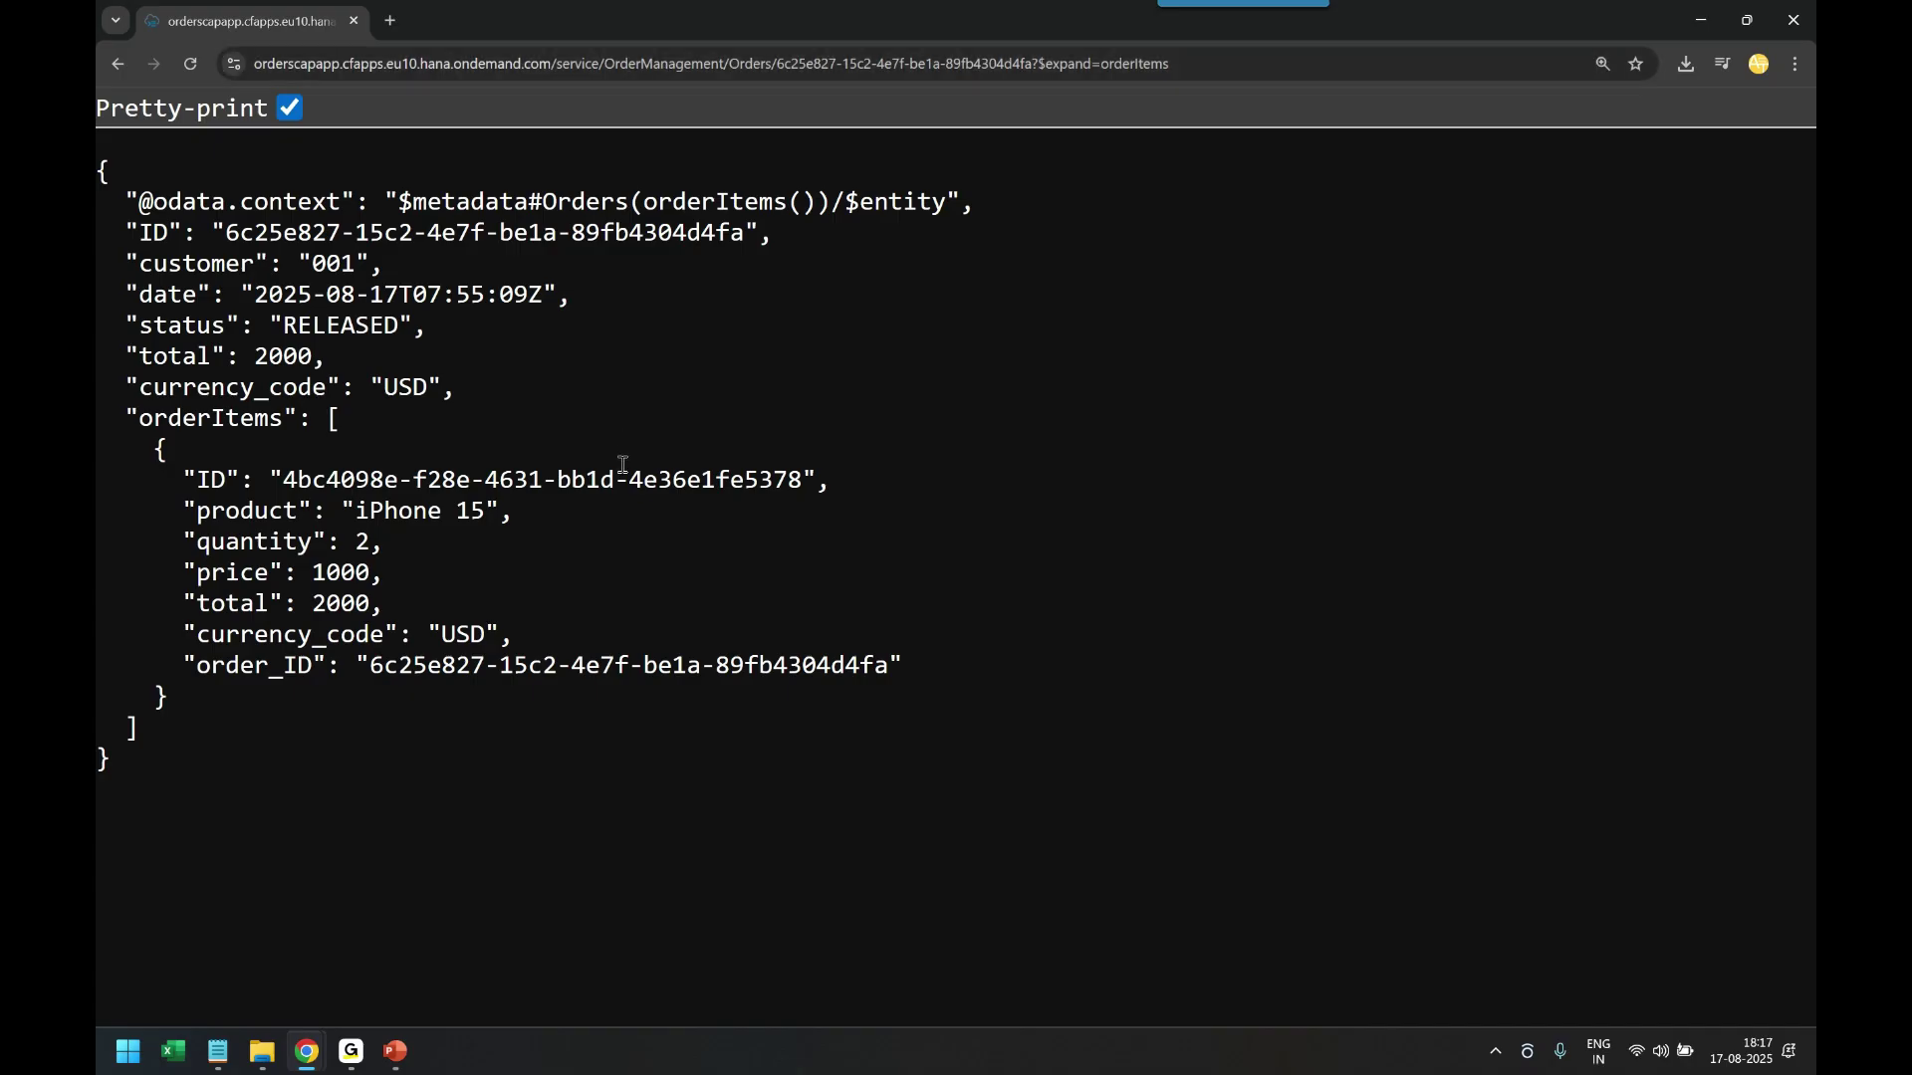
key(alt+Tab)
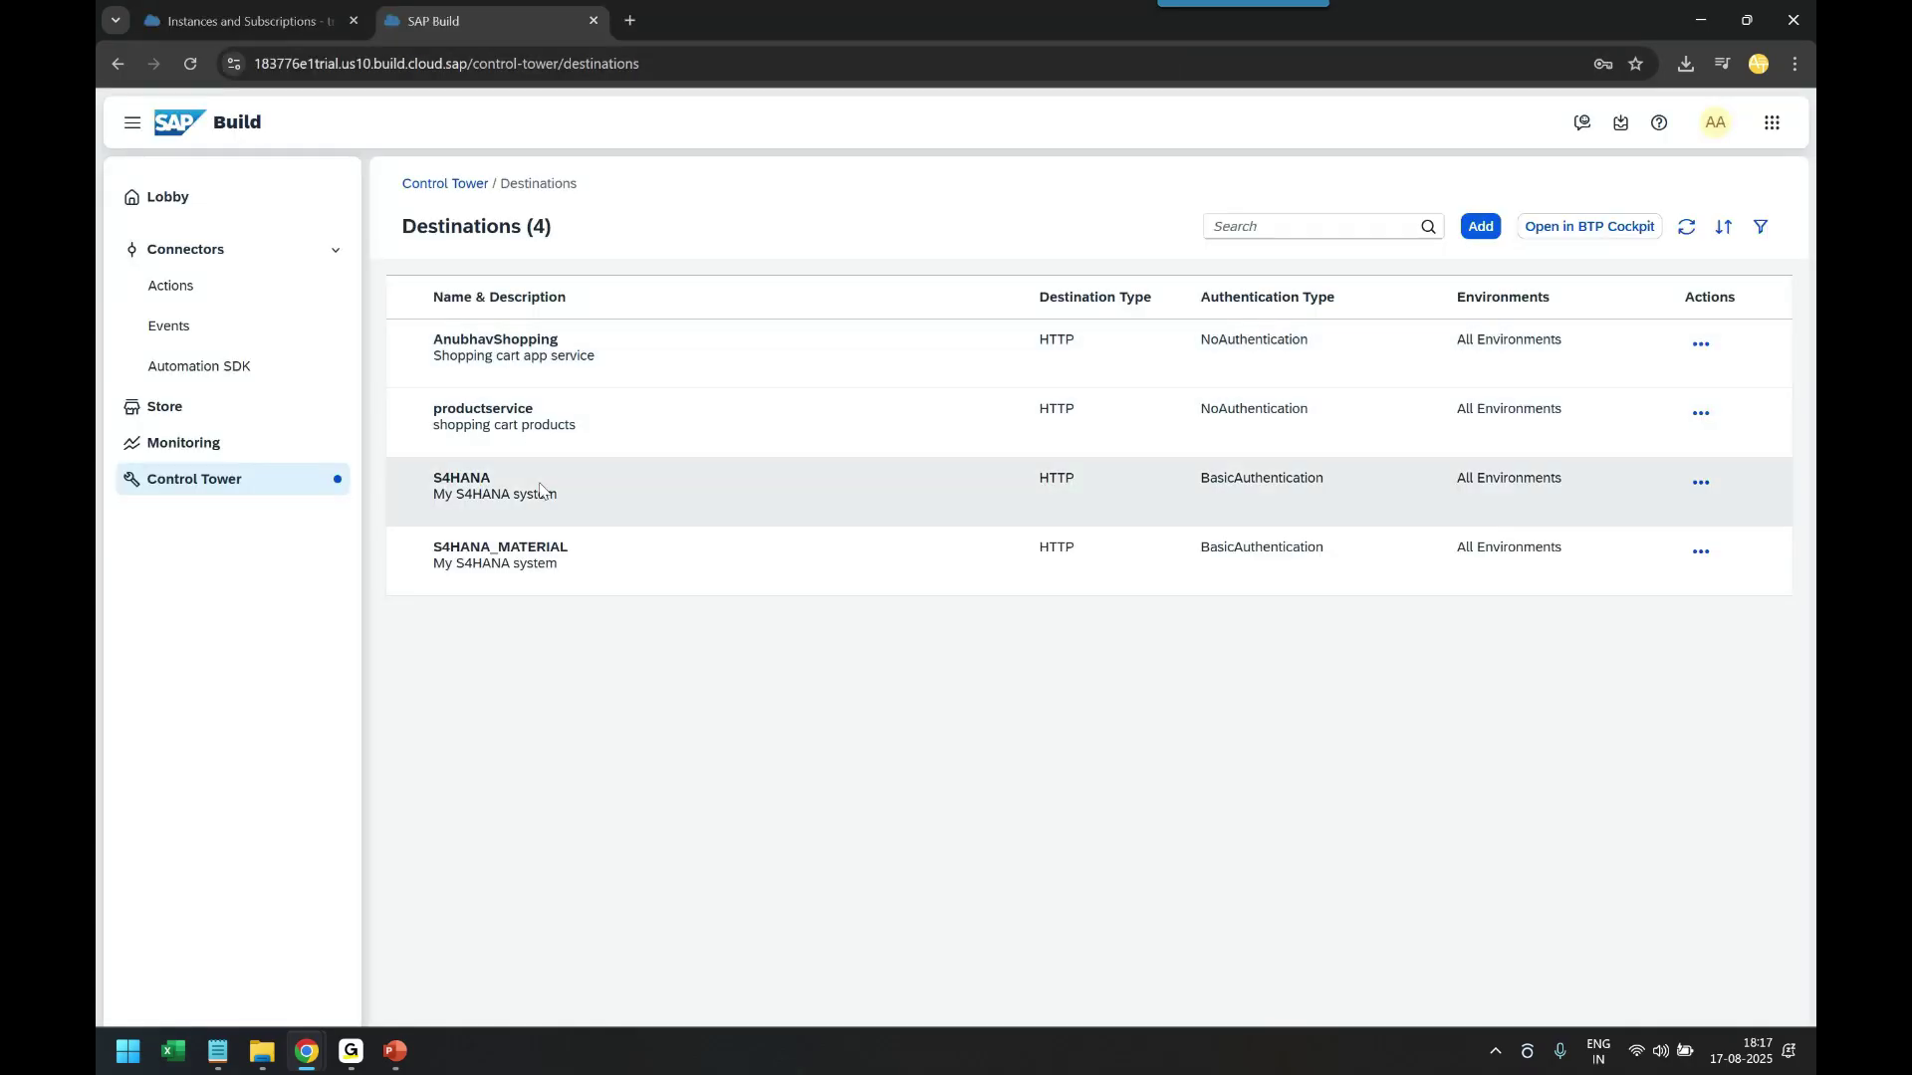
click(232, 313)
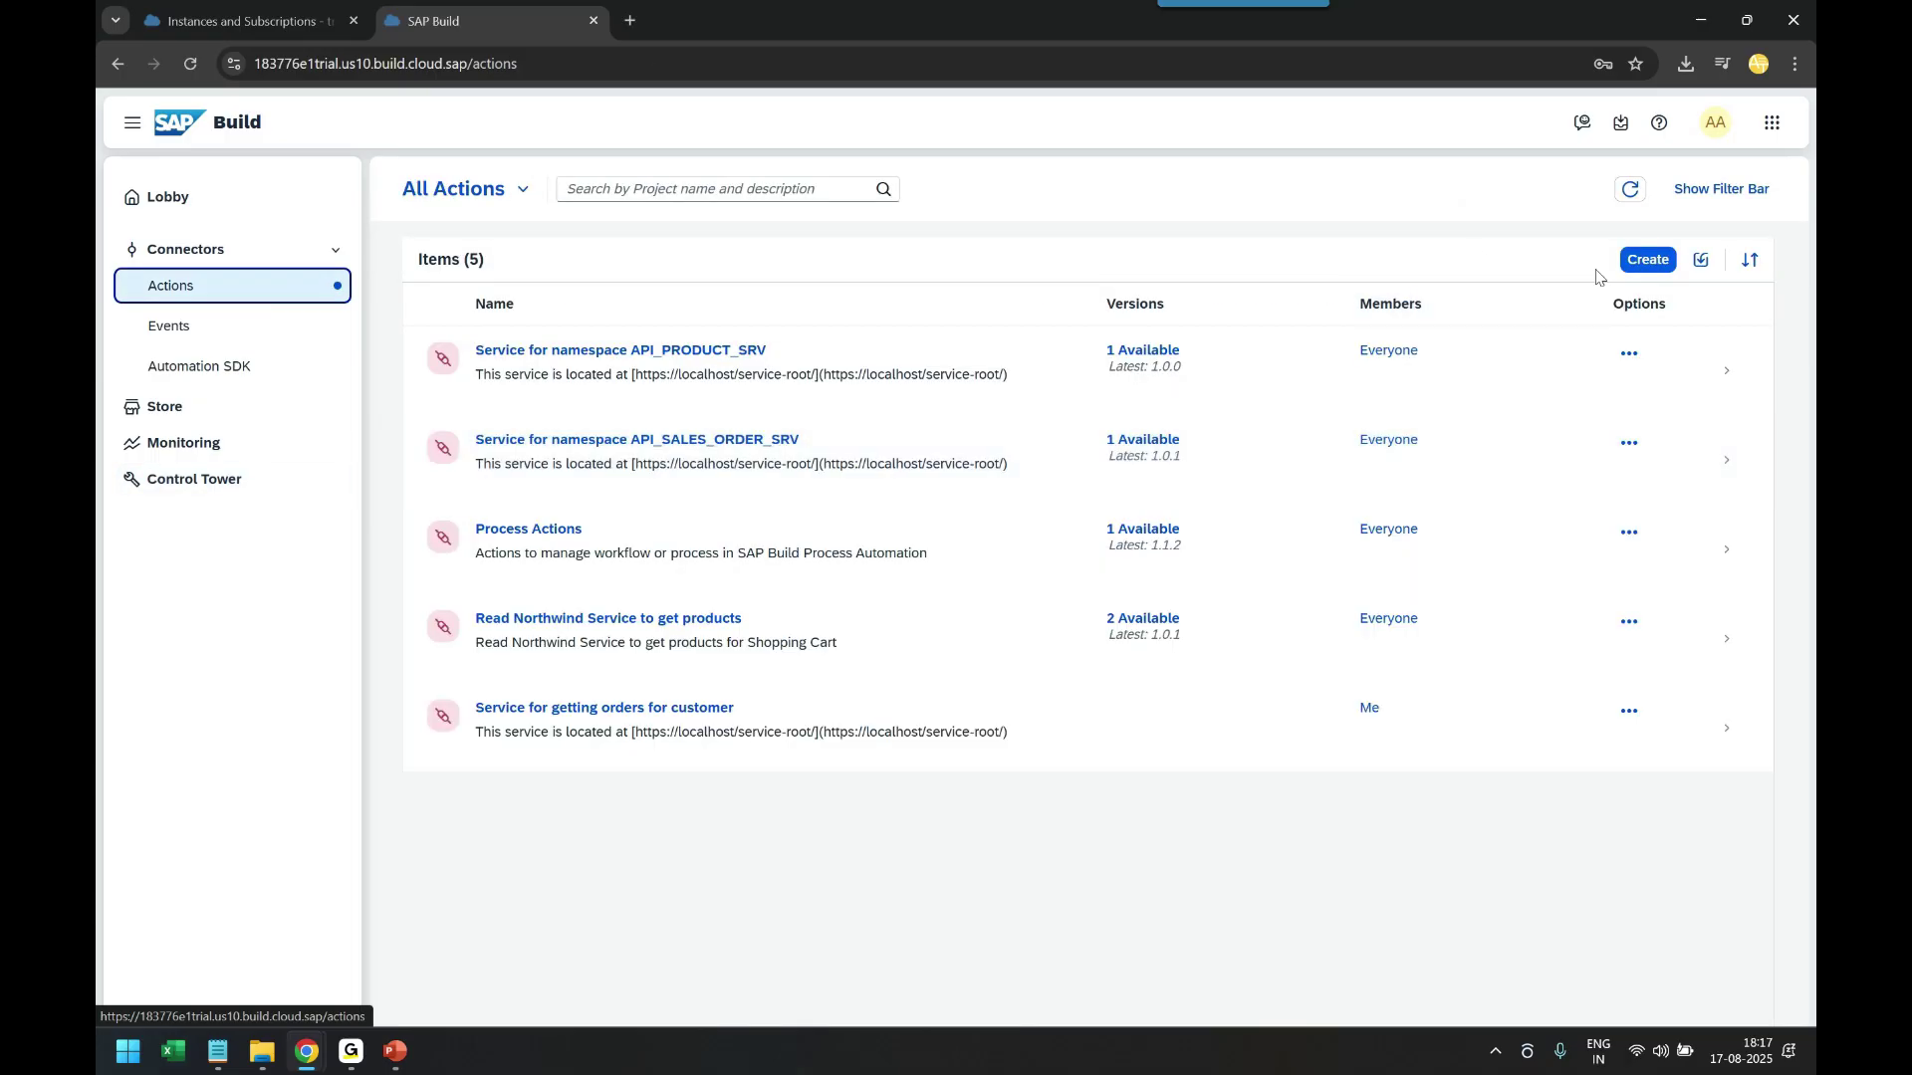
- Create a new action project from the AnubhavShopping OData destination named Task1GetandUpdateOrderData
click(1648, 259)
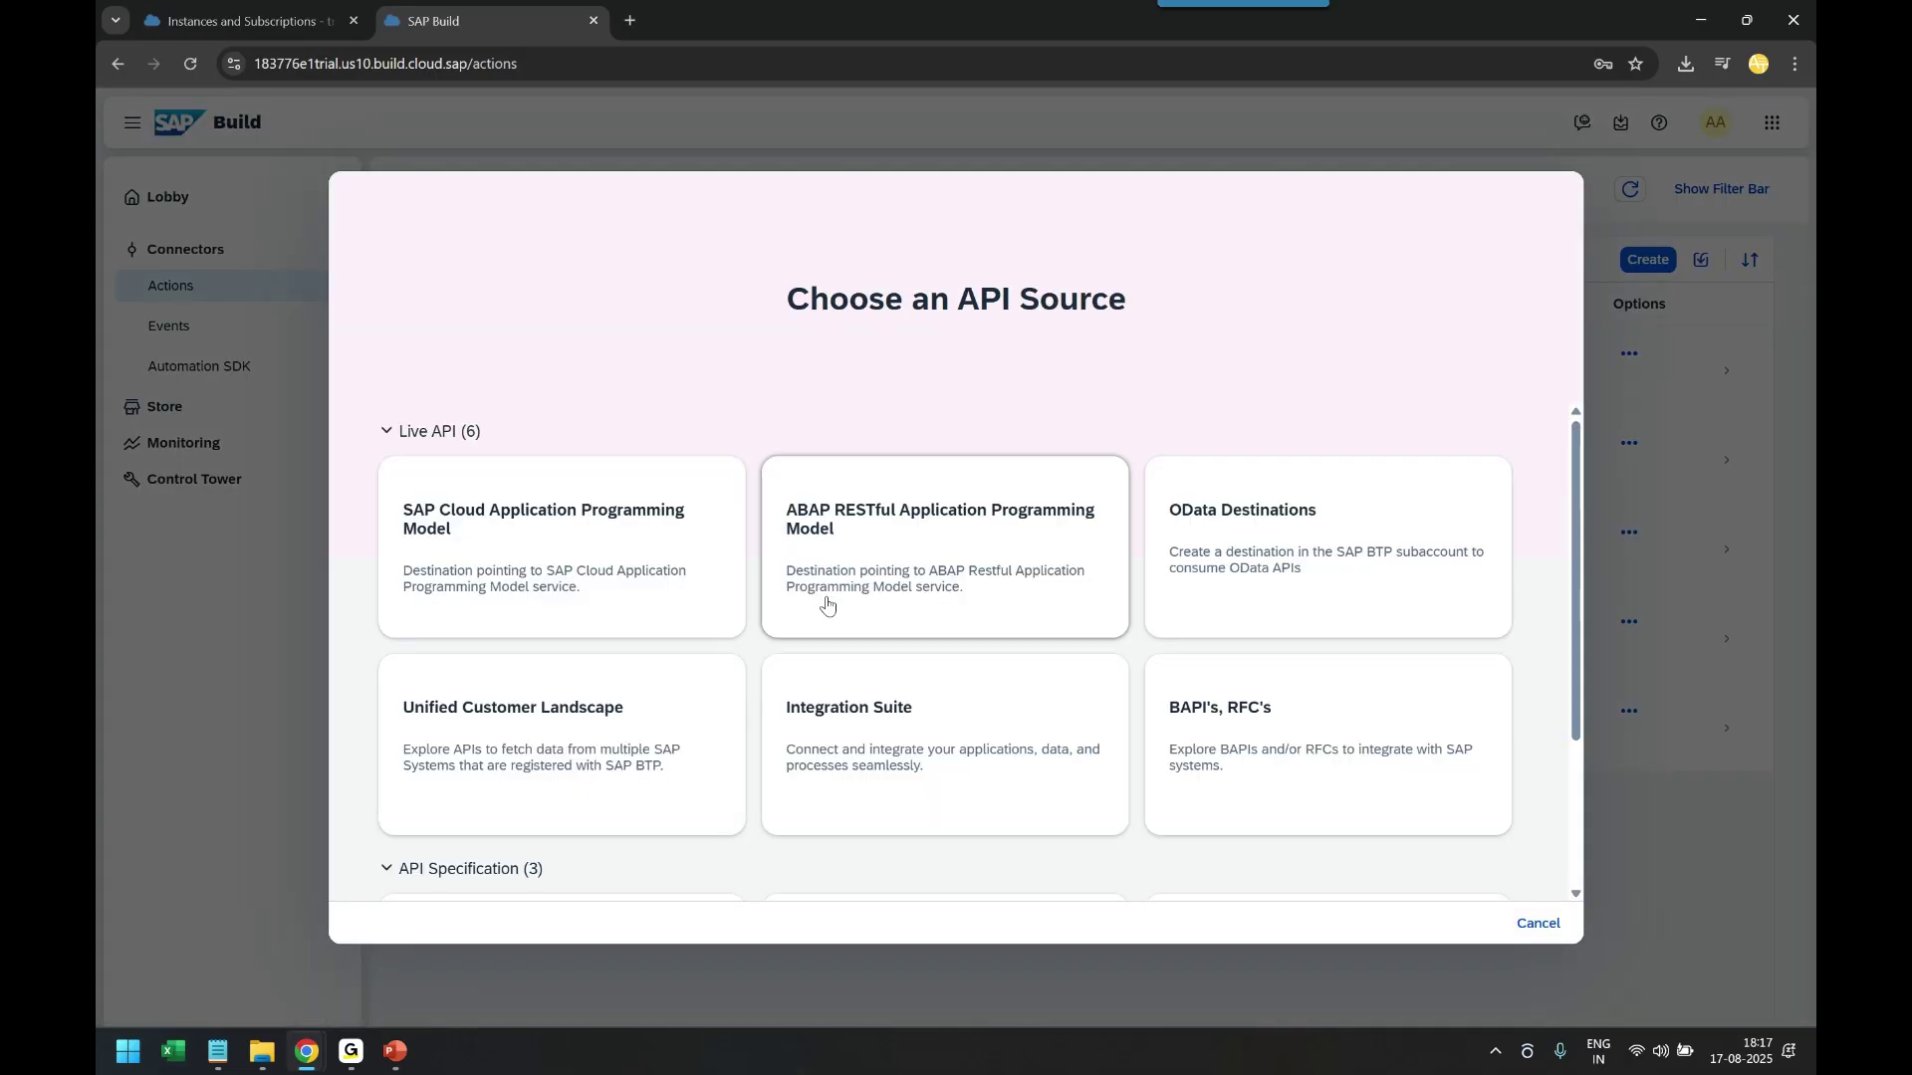
click(1242, 579)
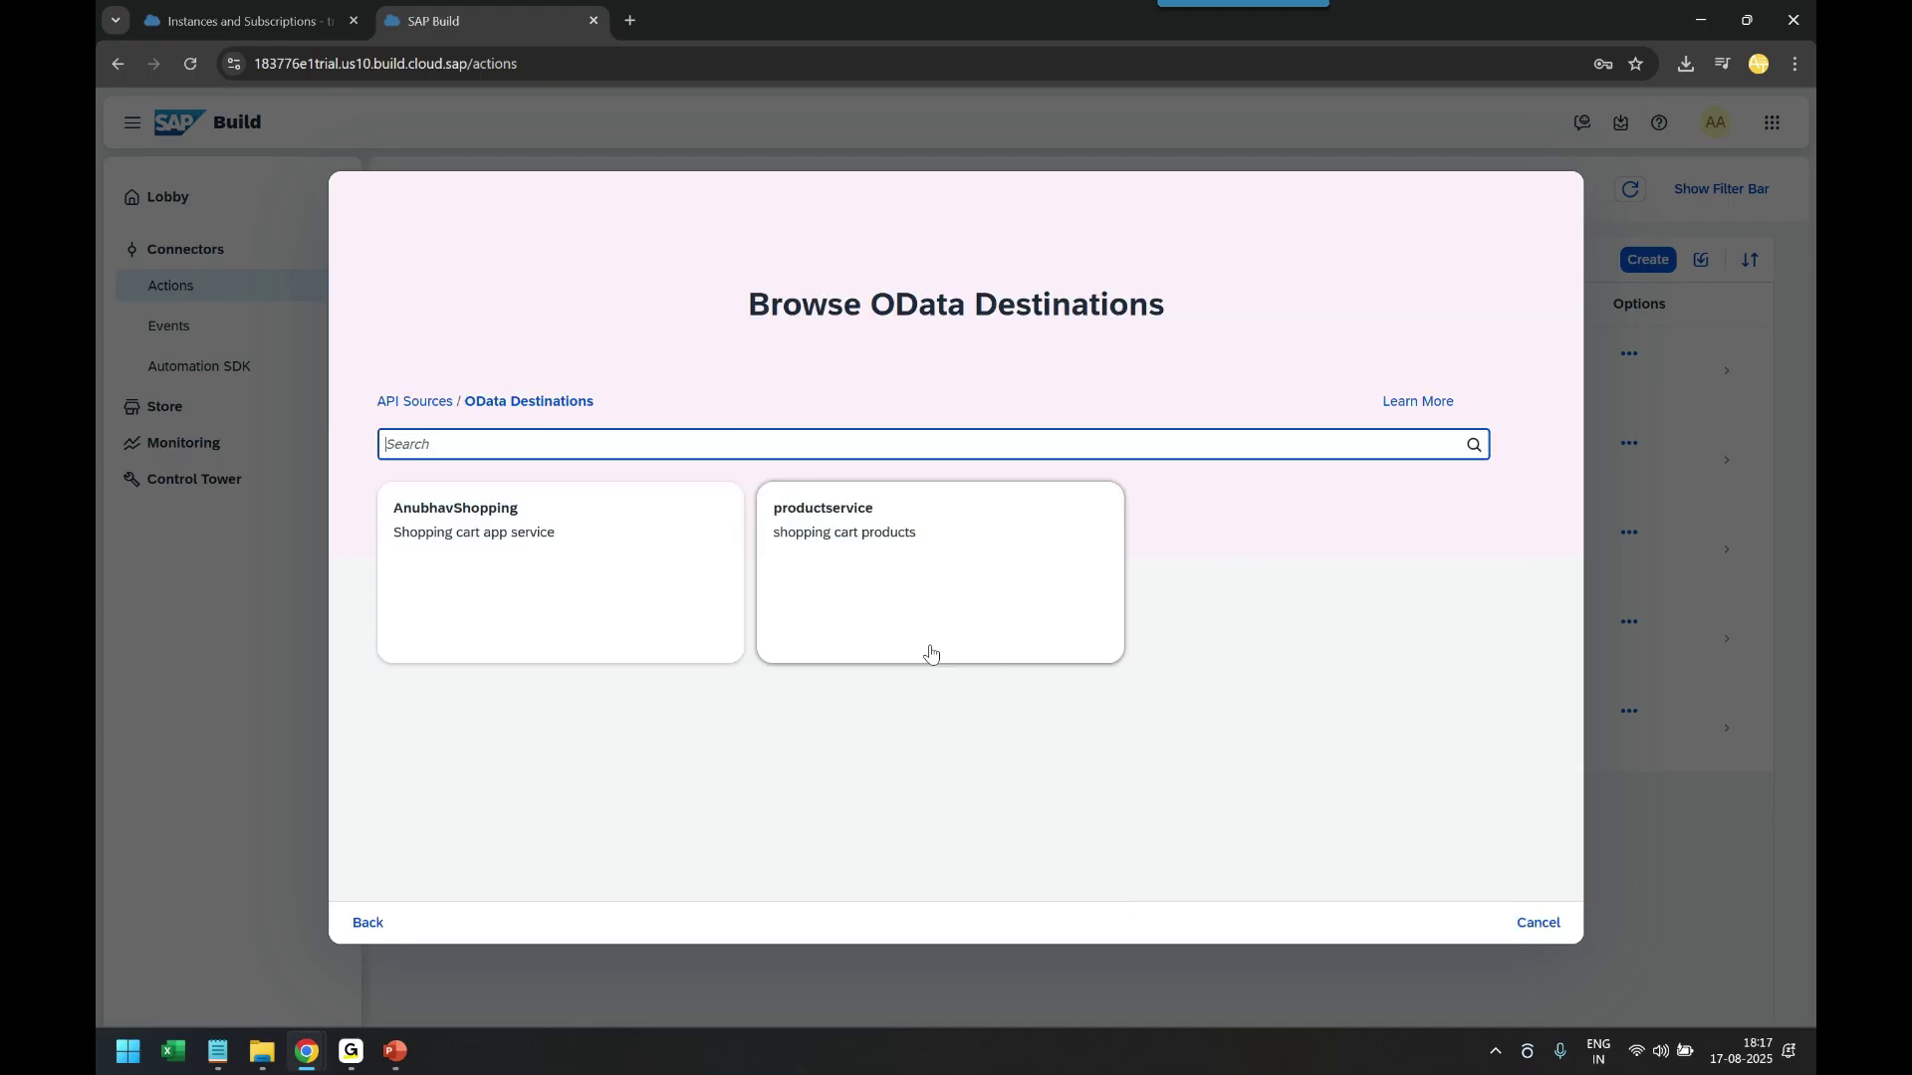
click(460, 525)
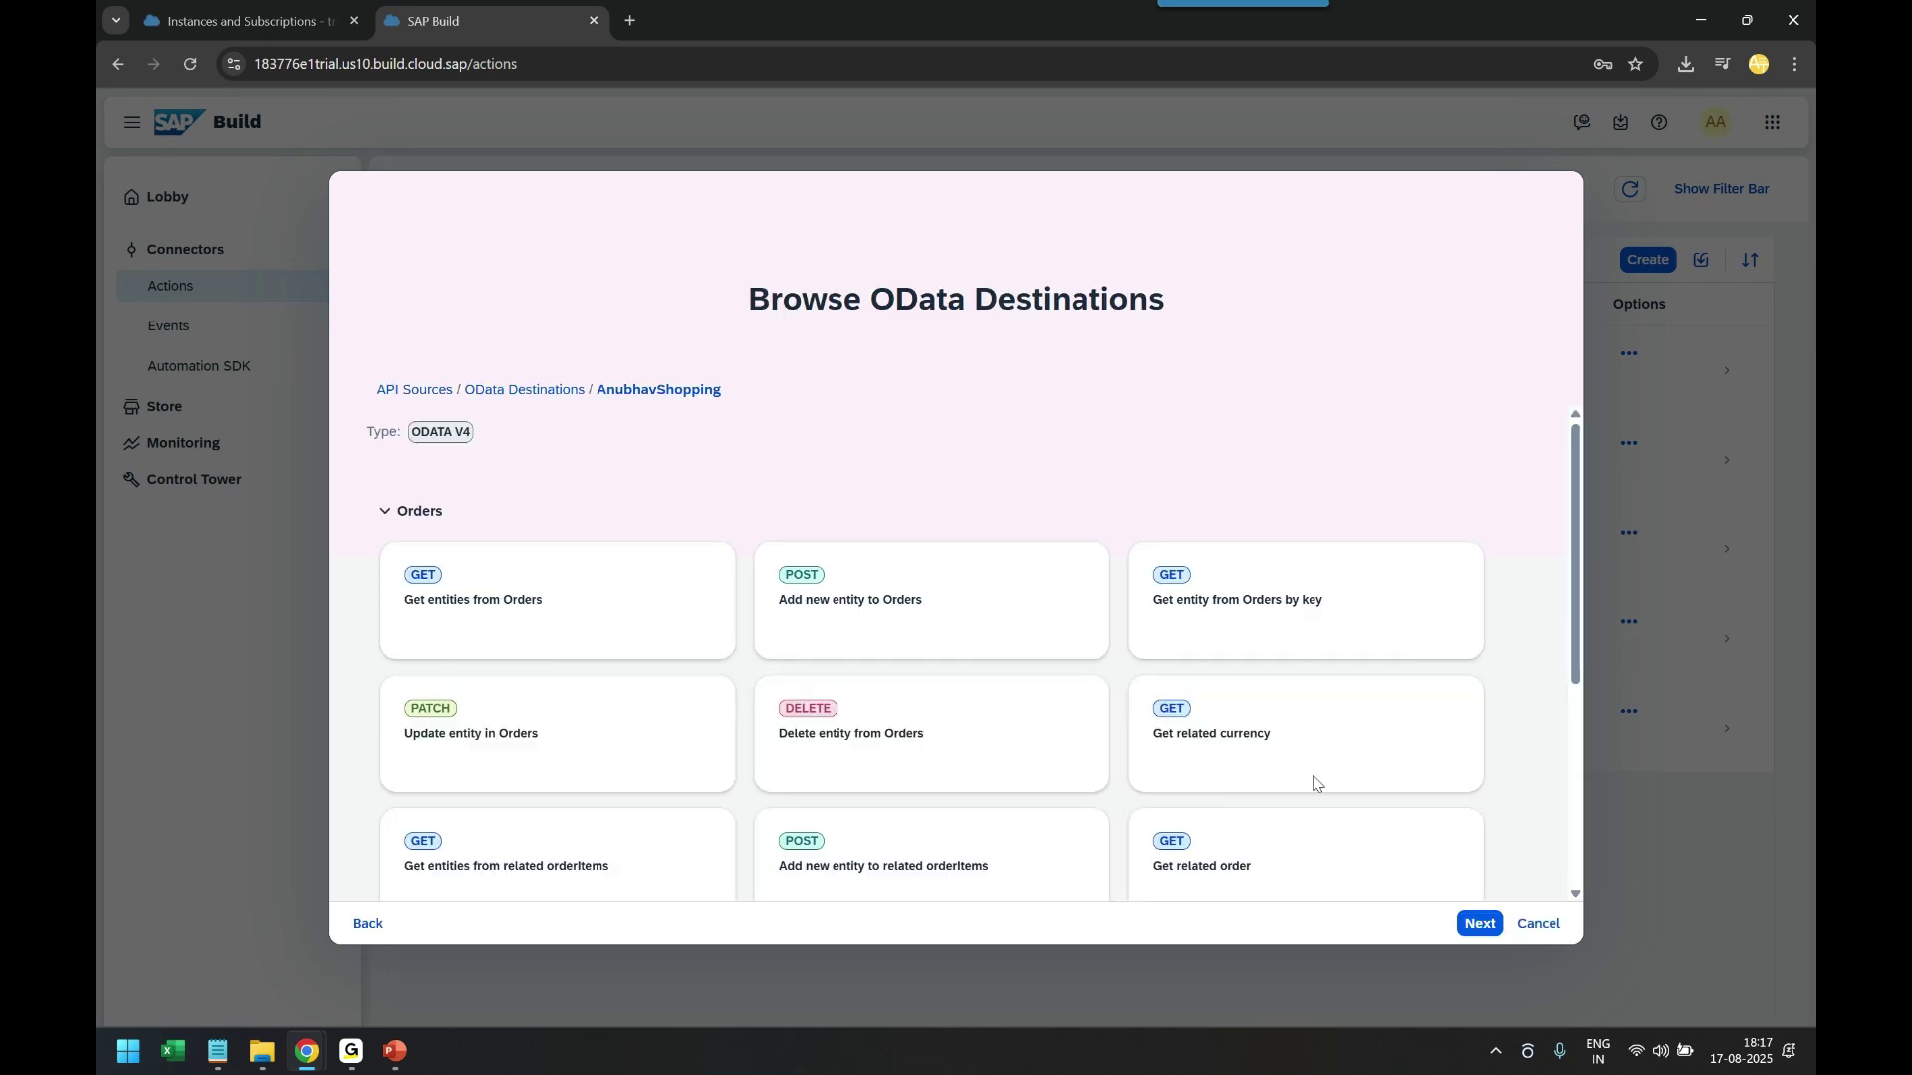
click(1479, 923)
drag(992, 560, 641, 575)
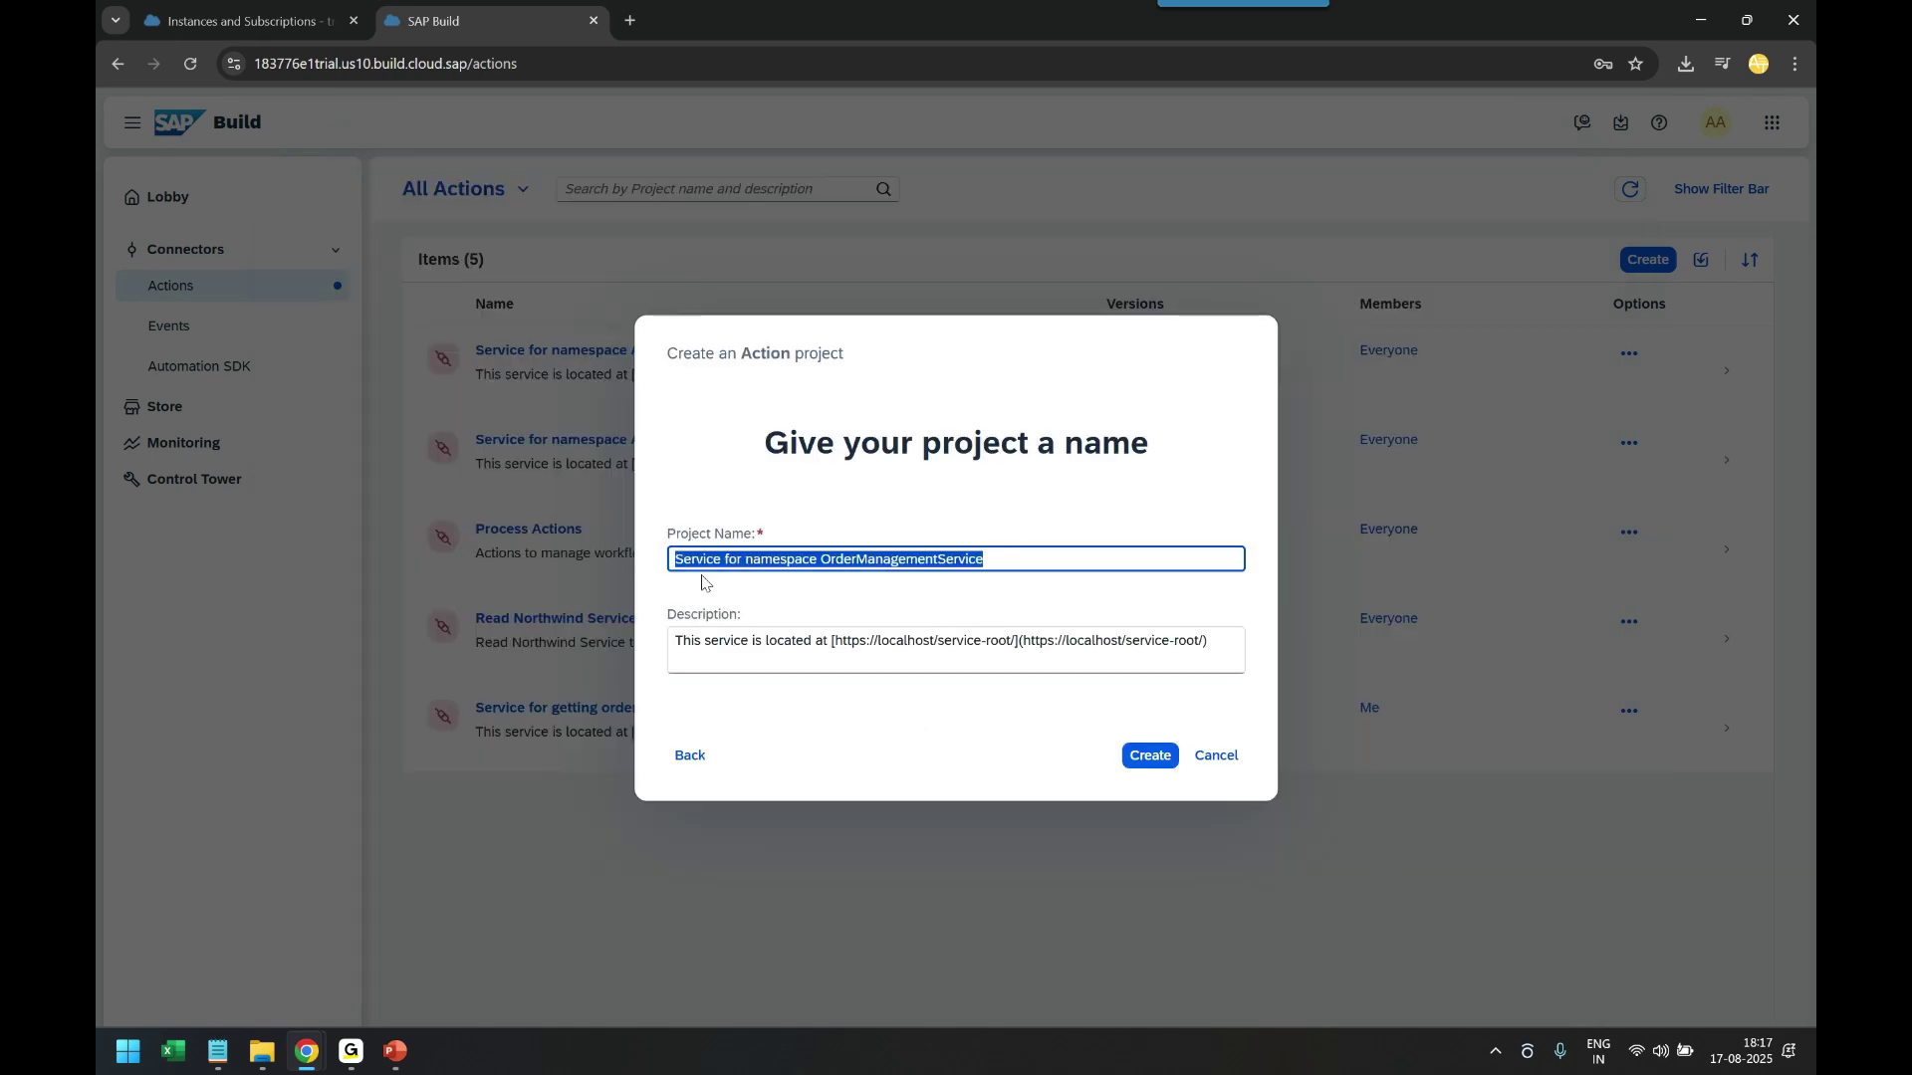
text(Task1GetandUpdateO)
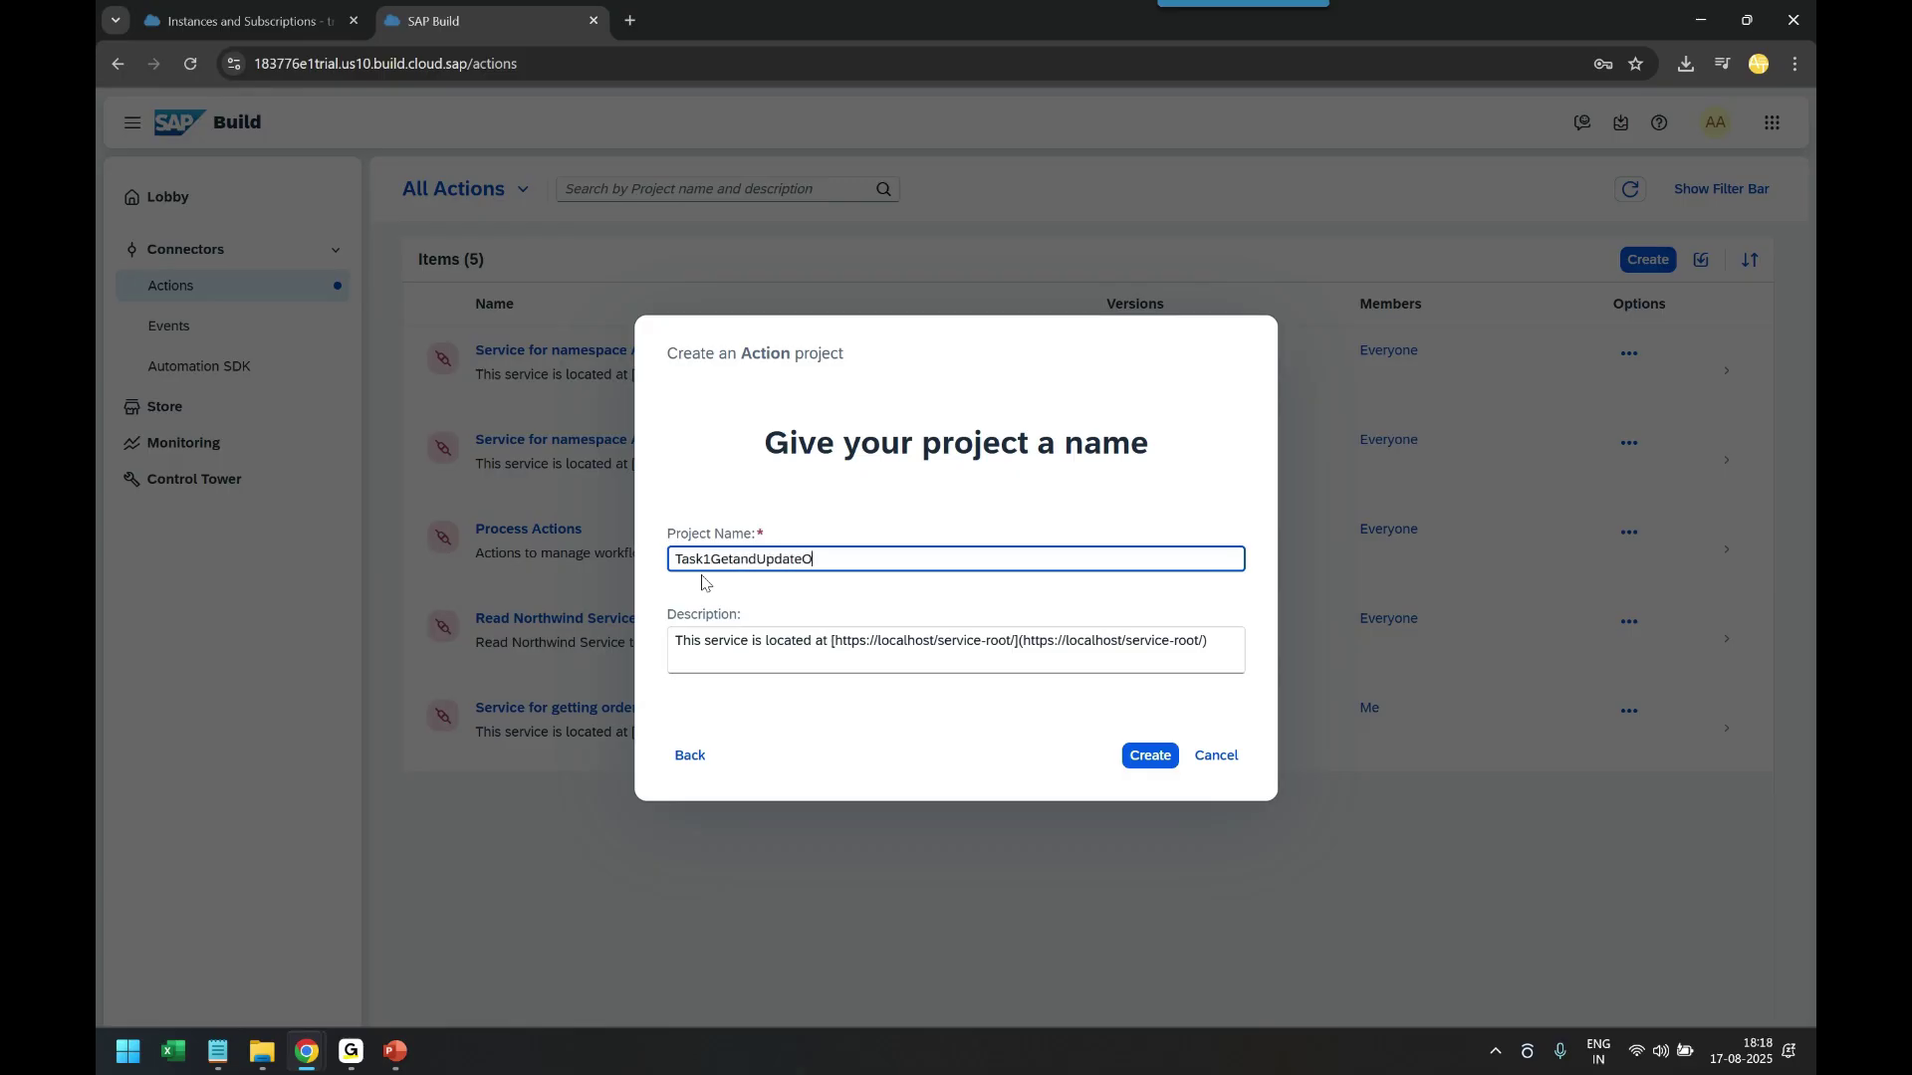
text(rderData)
click(1151, 759)
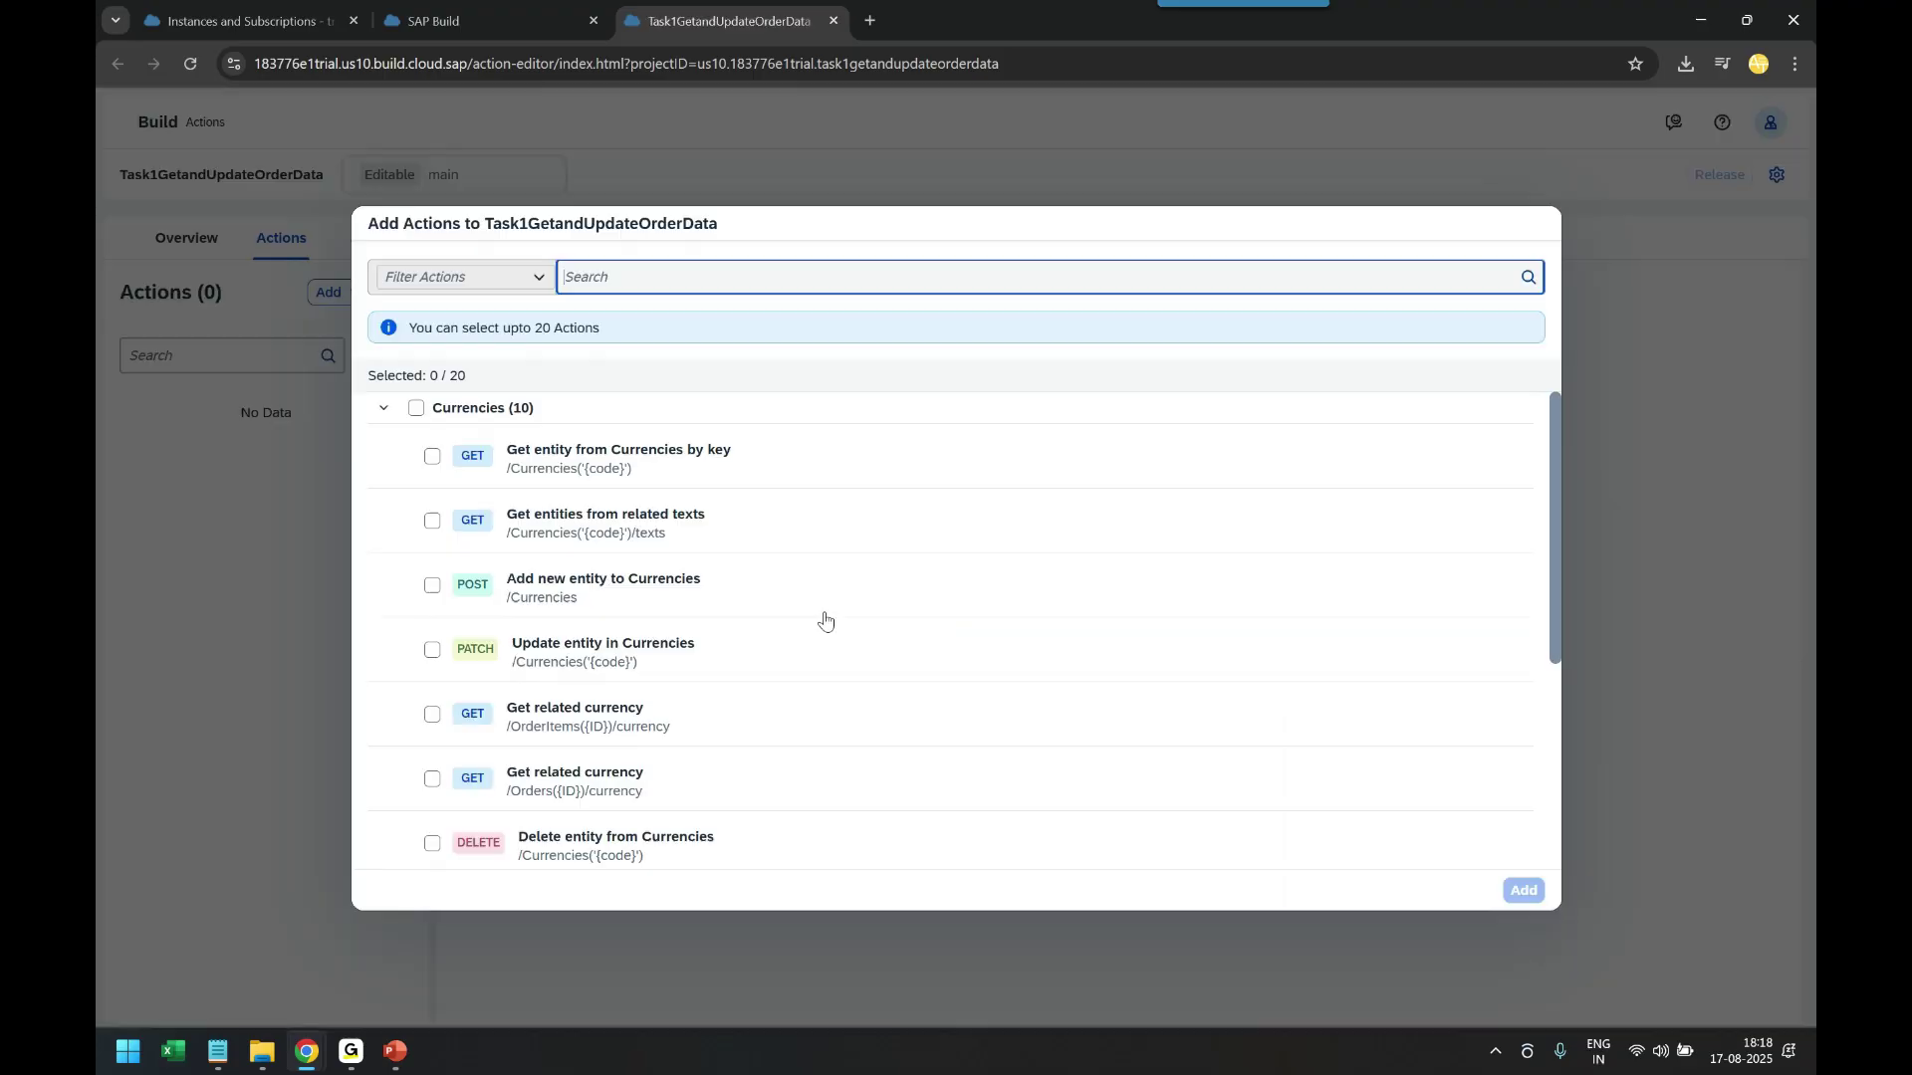
- Add the Orders actions 'Get entity from Orders by key' and 'Update entity in Orders' to the project
click(383, 408)
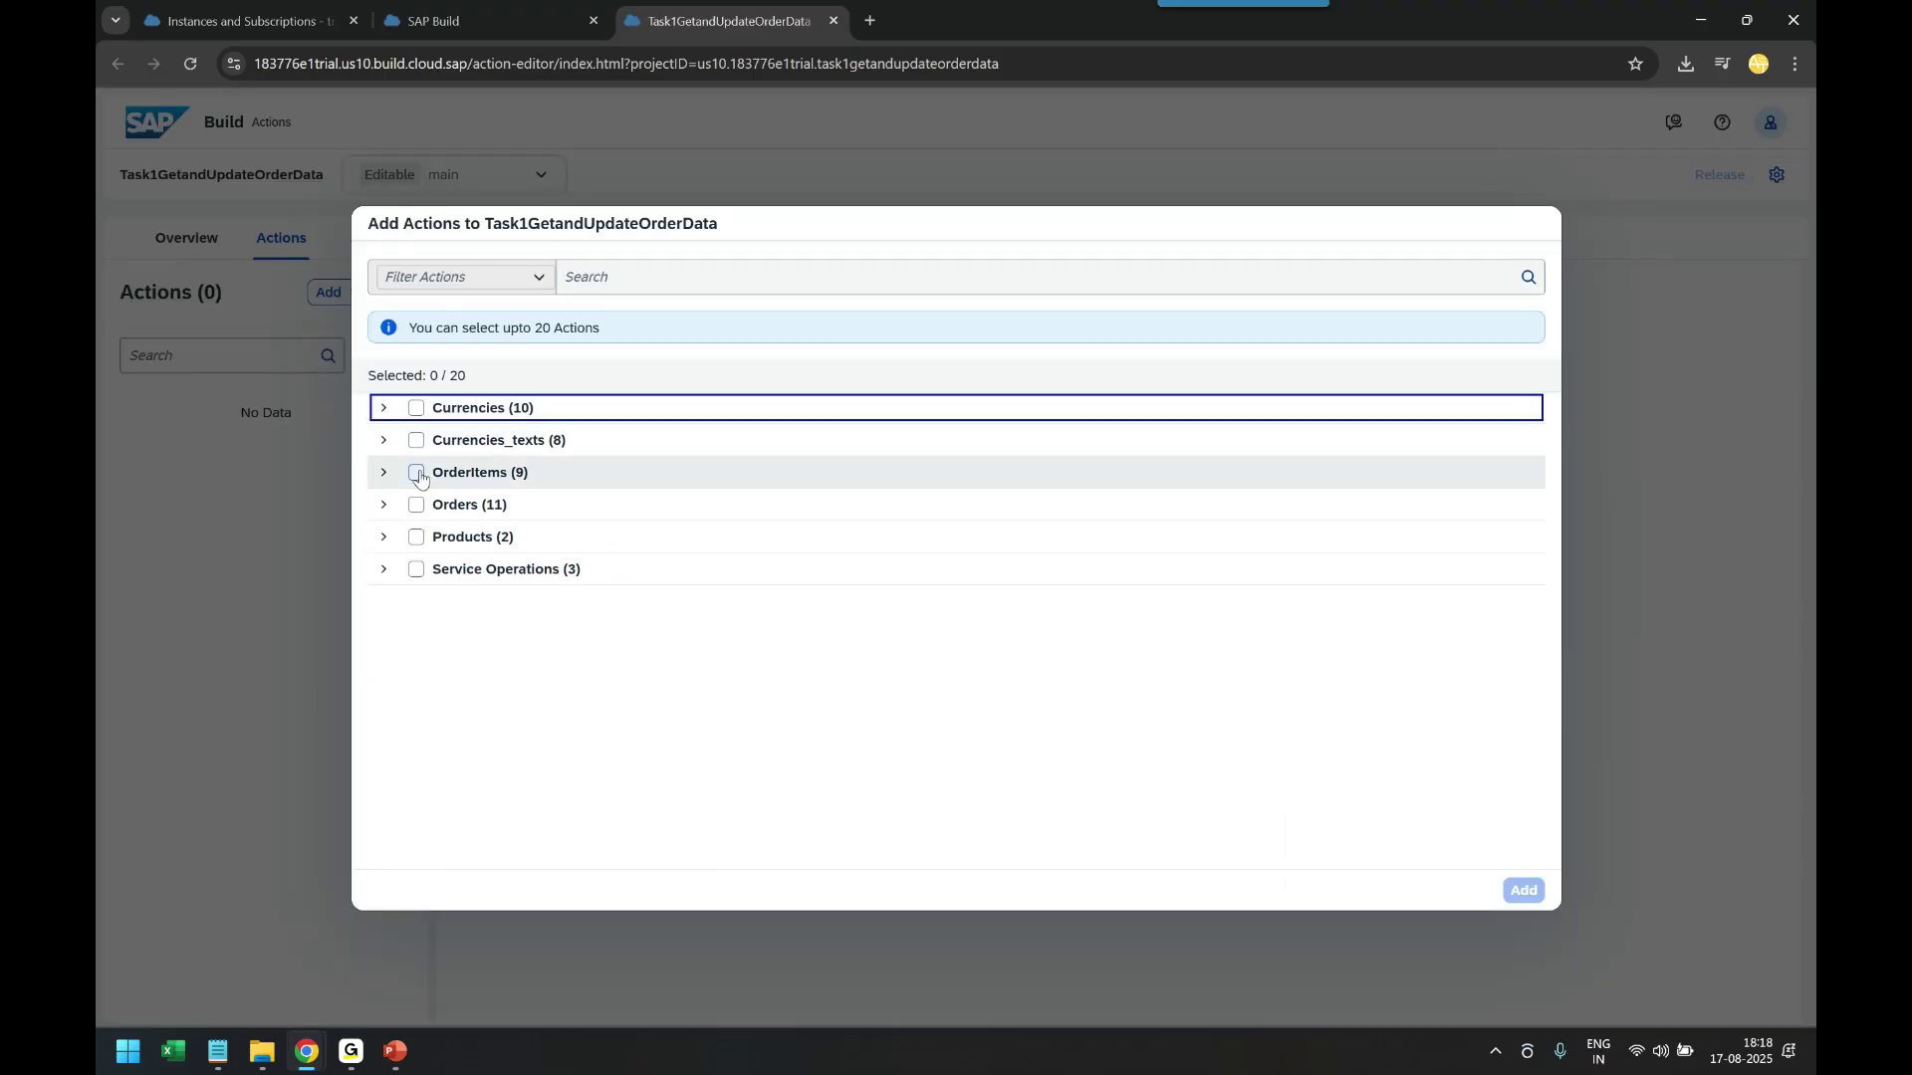
click(383, 504)
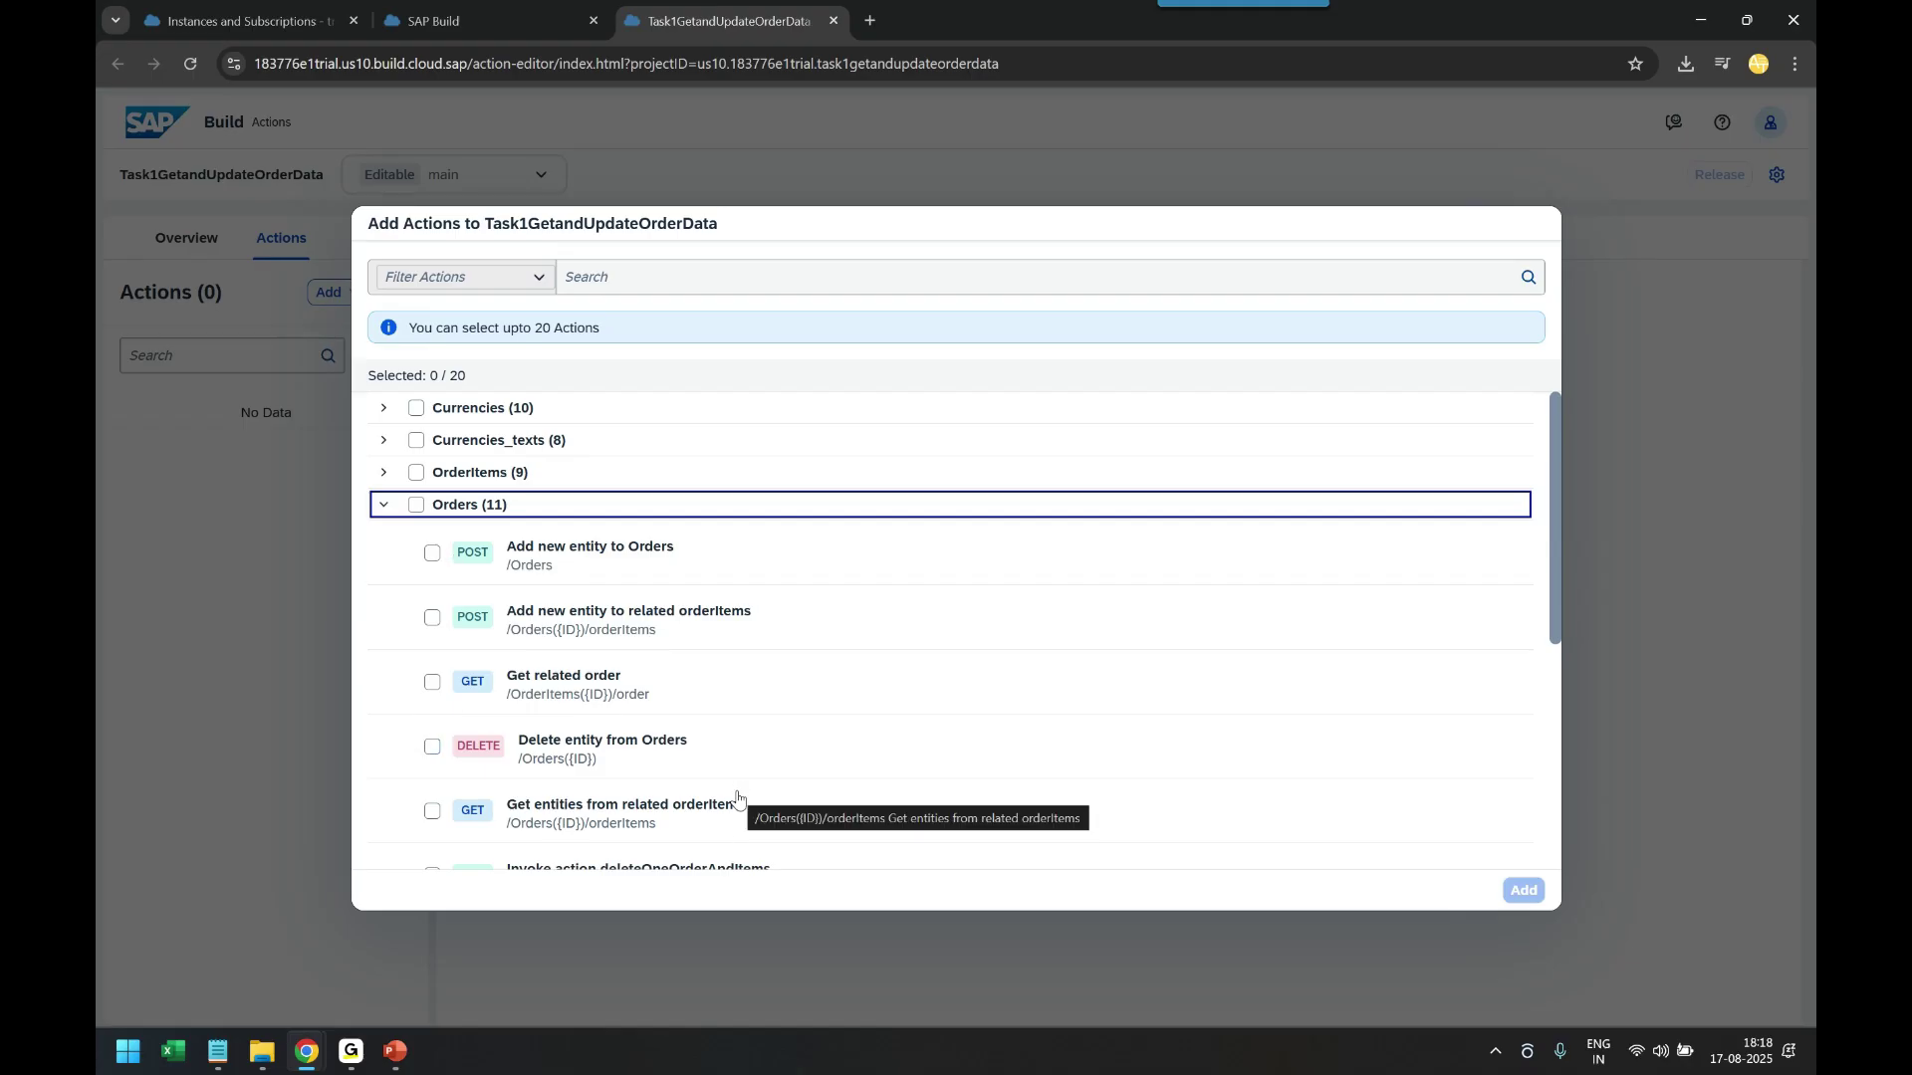
scroll(737, 791, down, 3)
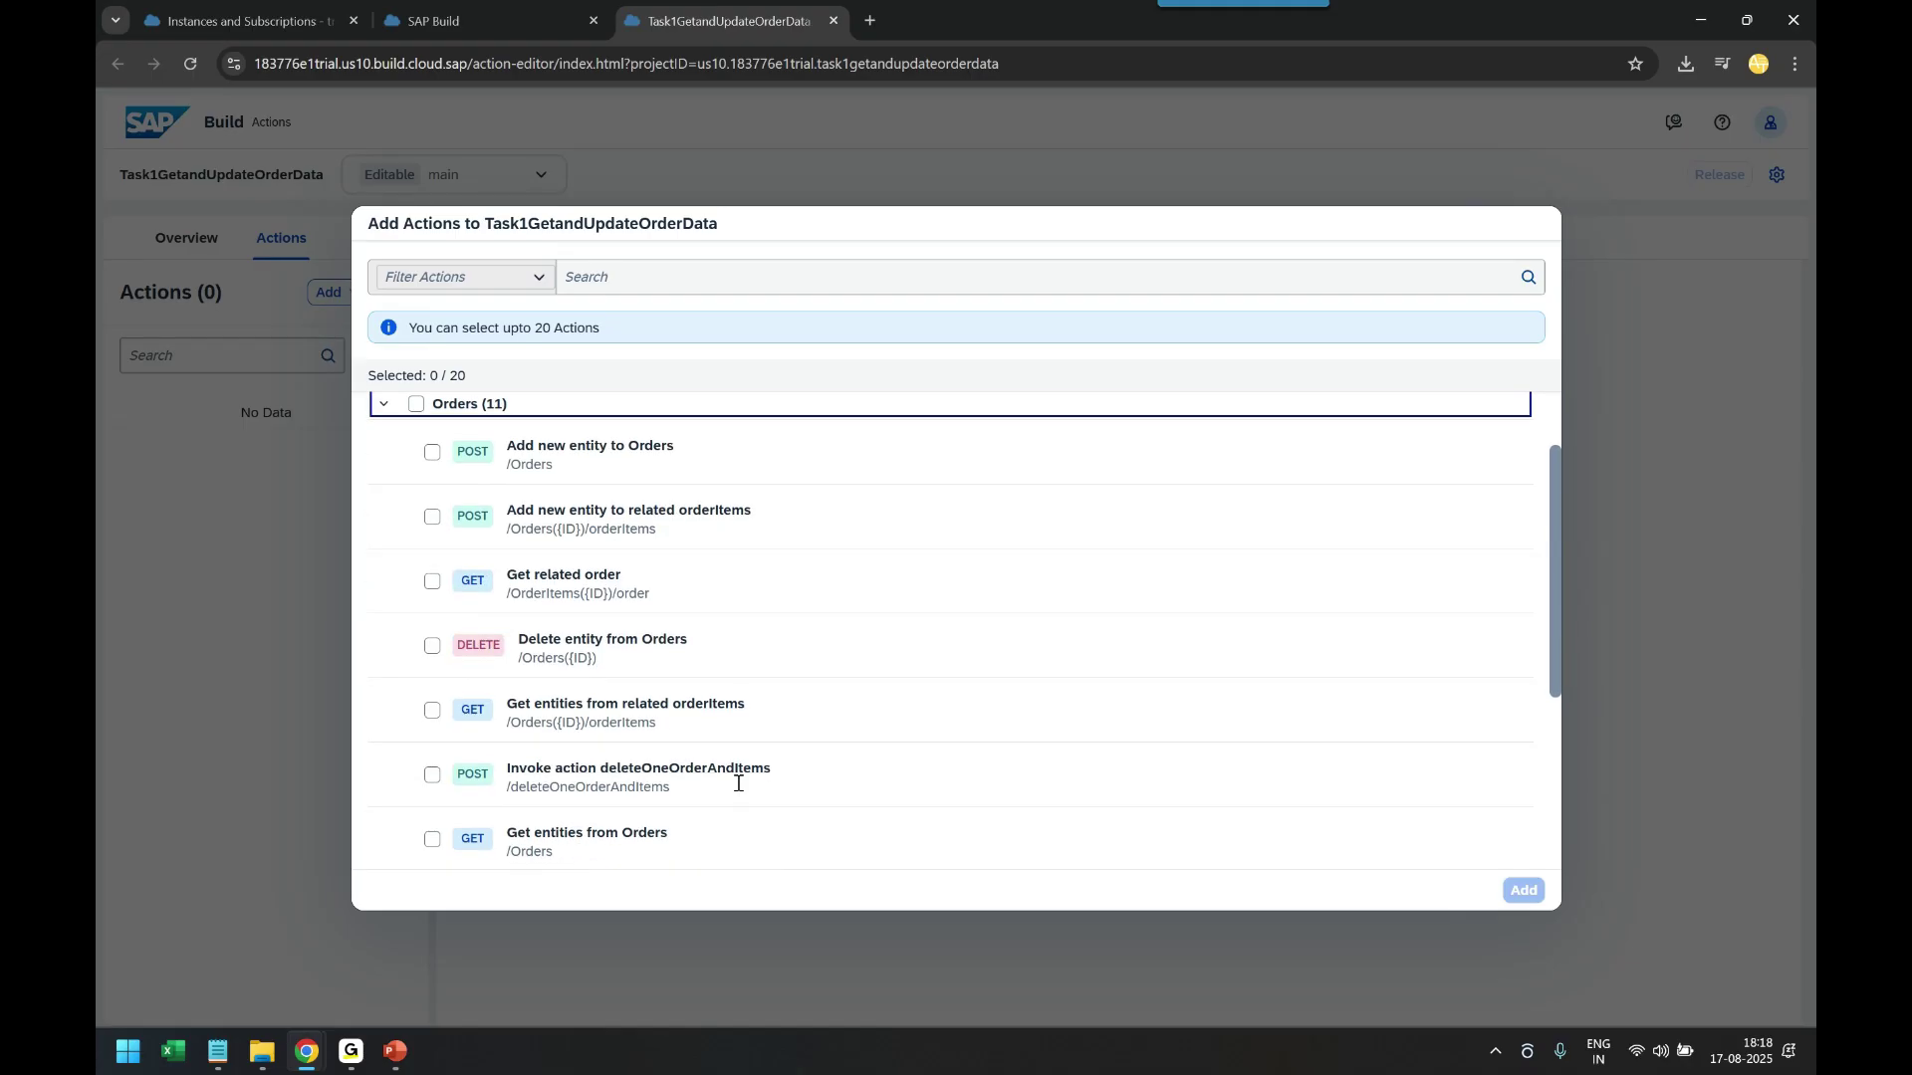
scroll(518, 742, down, 1)
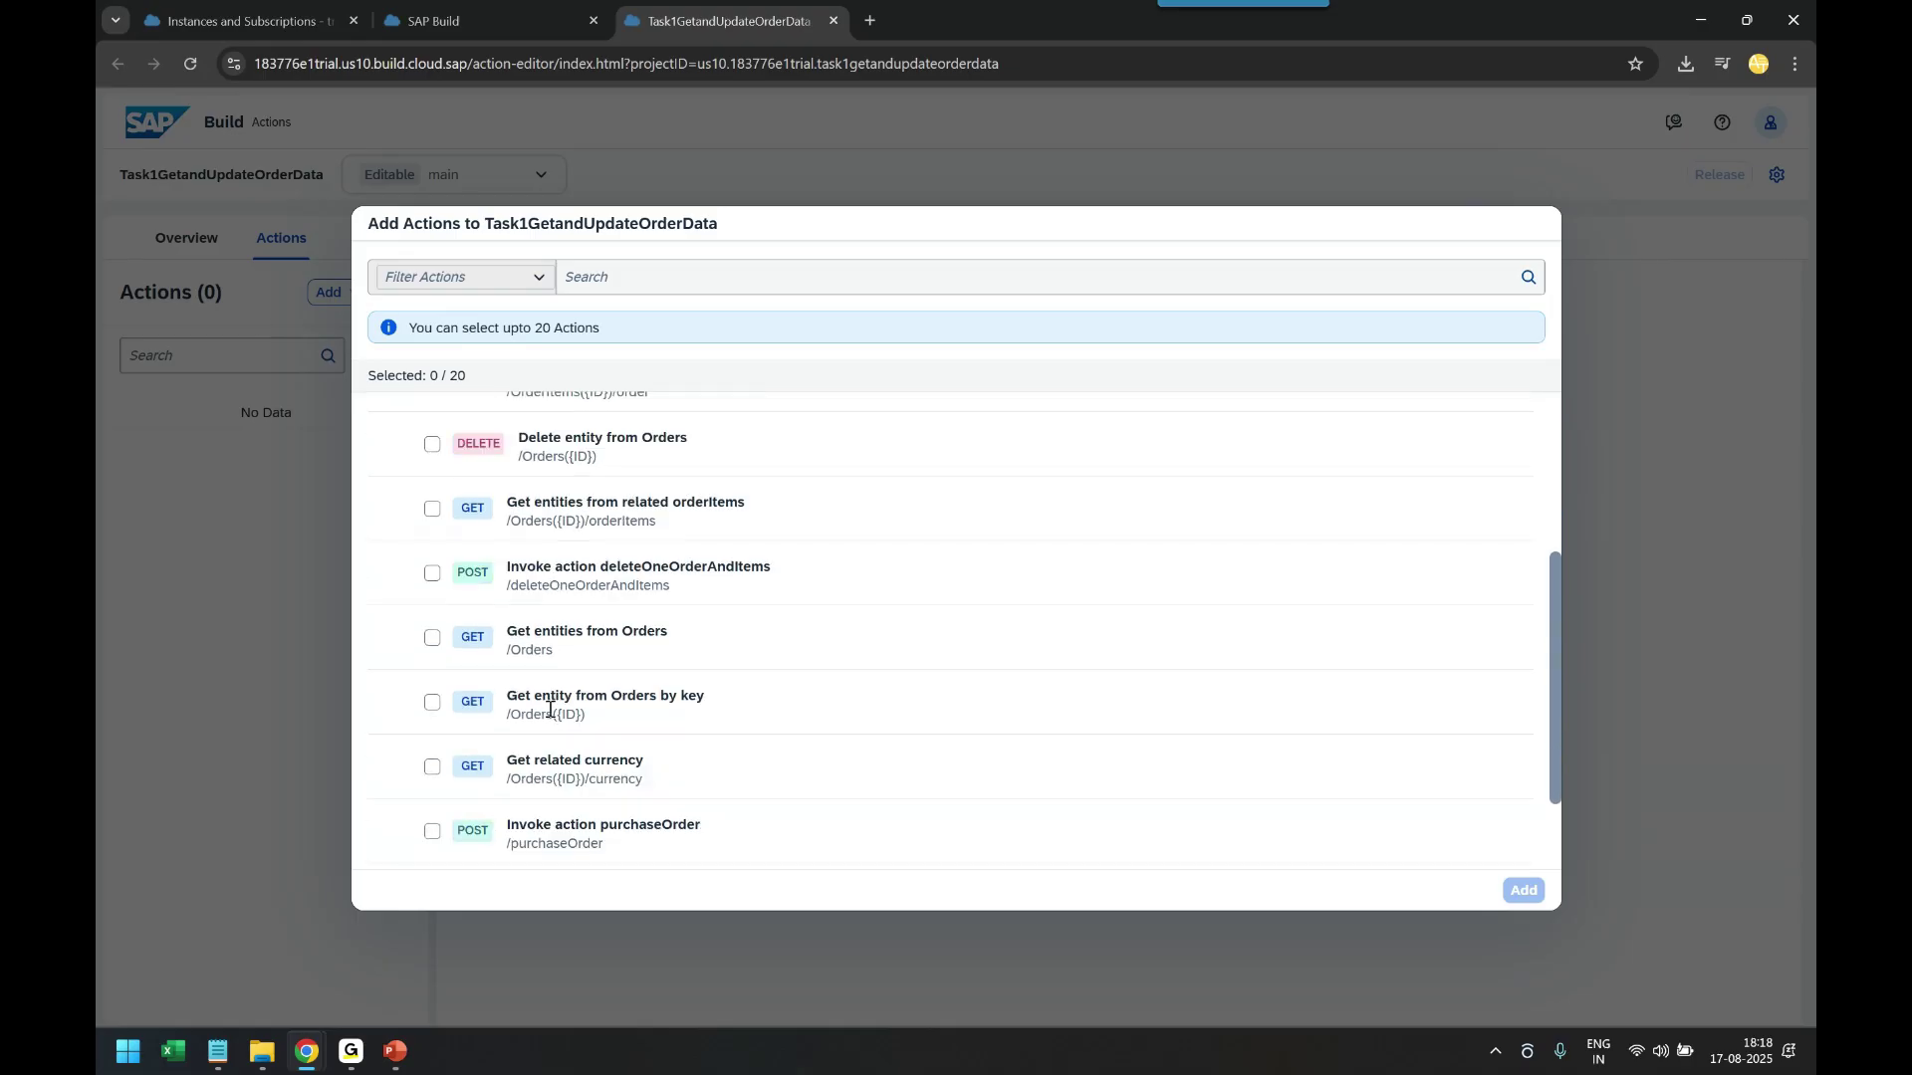
click(432, 702)
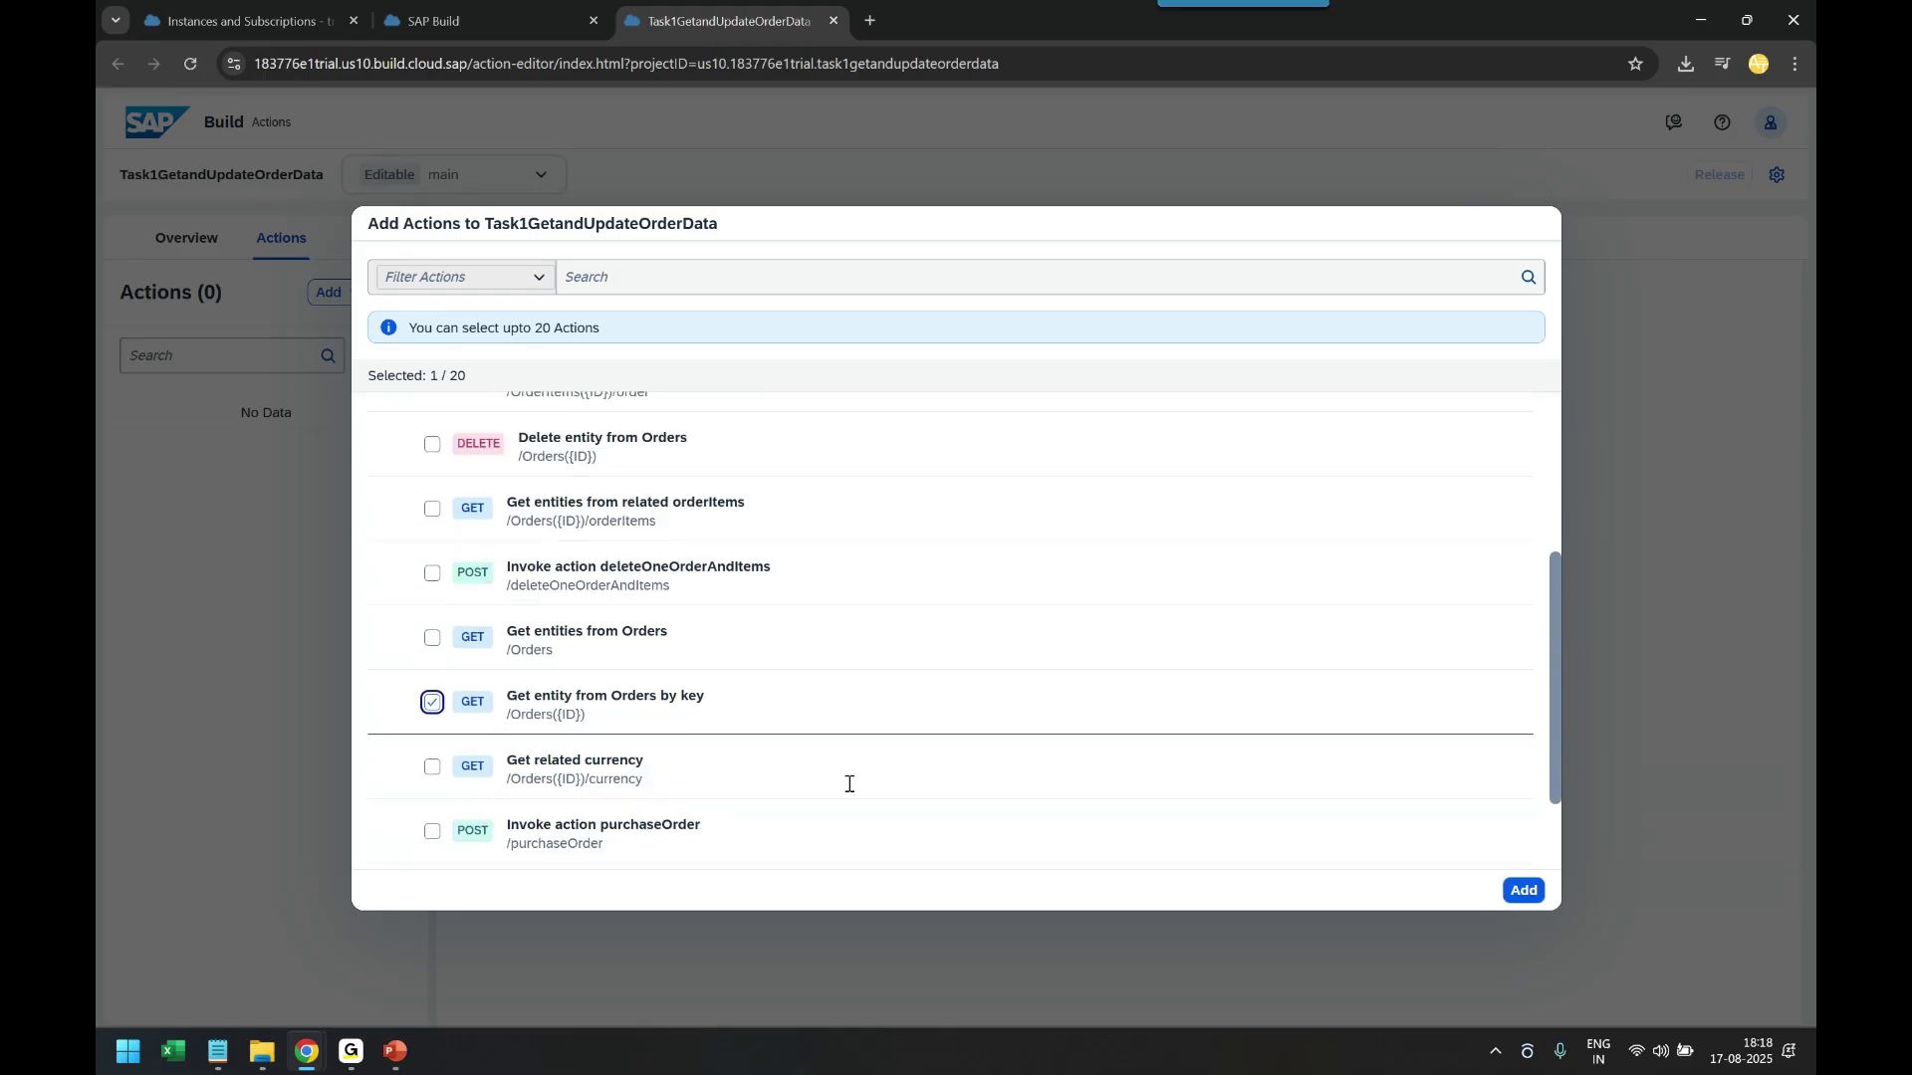
scroll(776, 762, down, 2)
scroll(602, 762, up, 3)
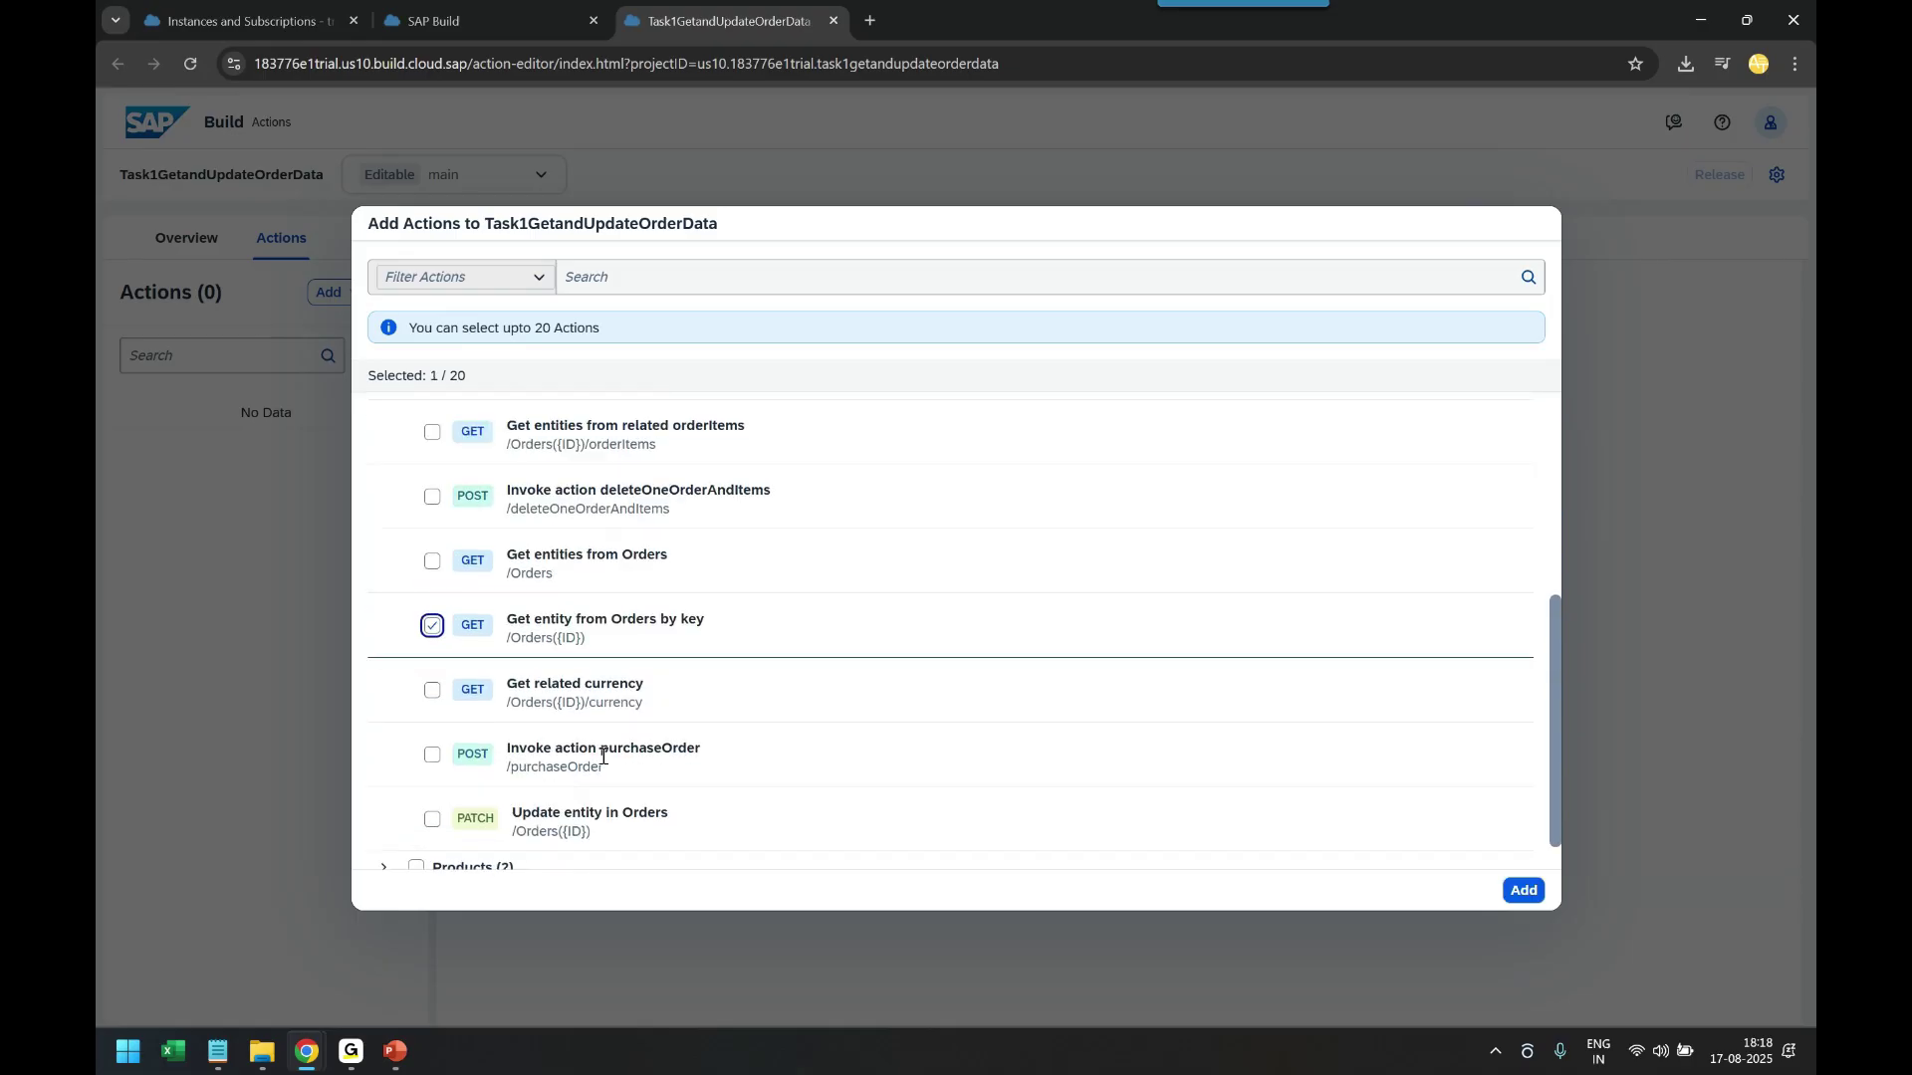
scroll(602, 761, down, 2)
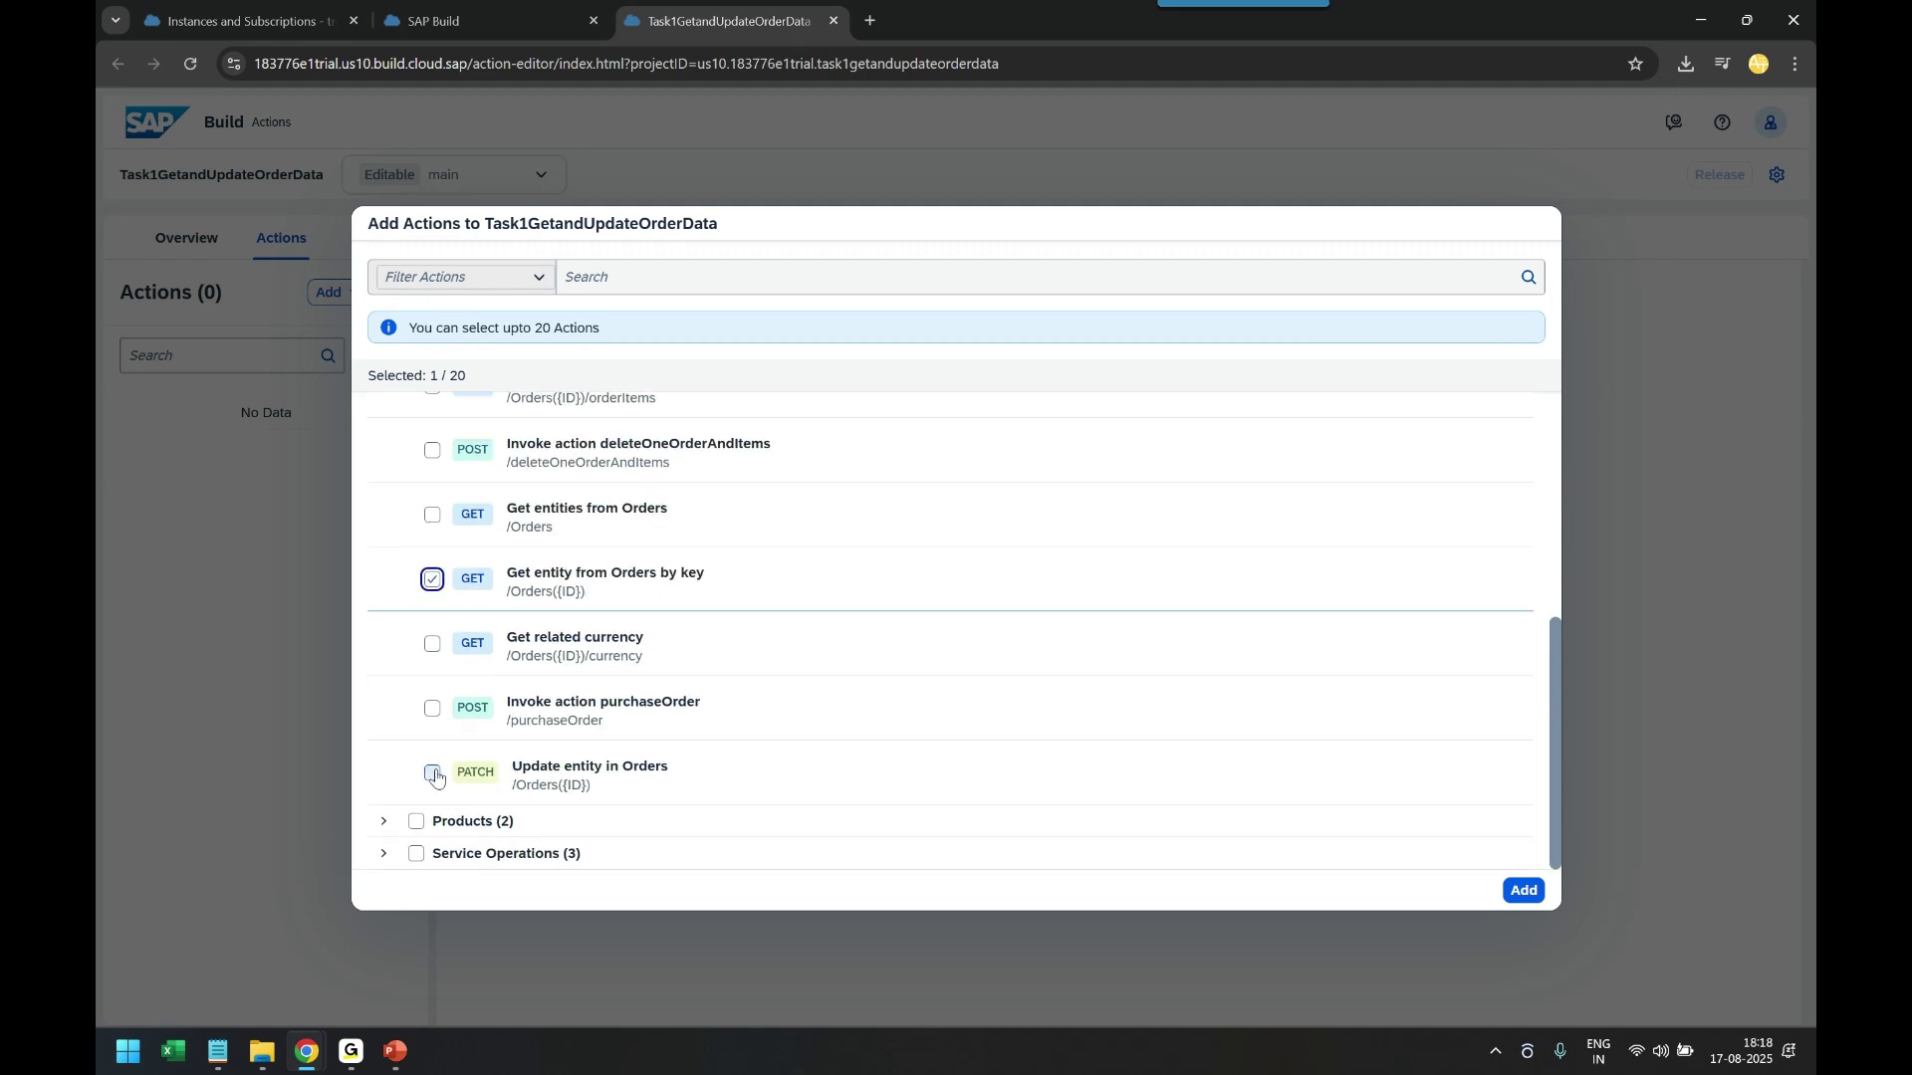
click(433, 774)
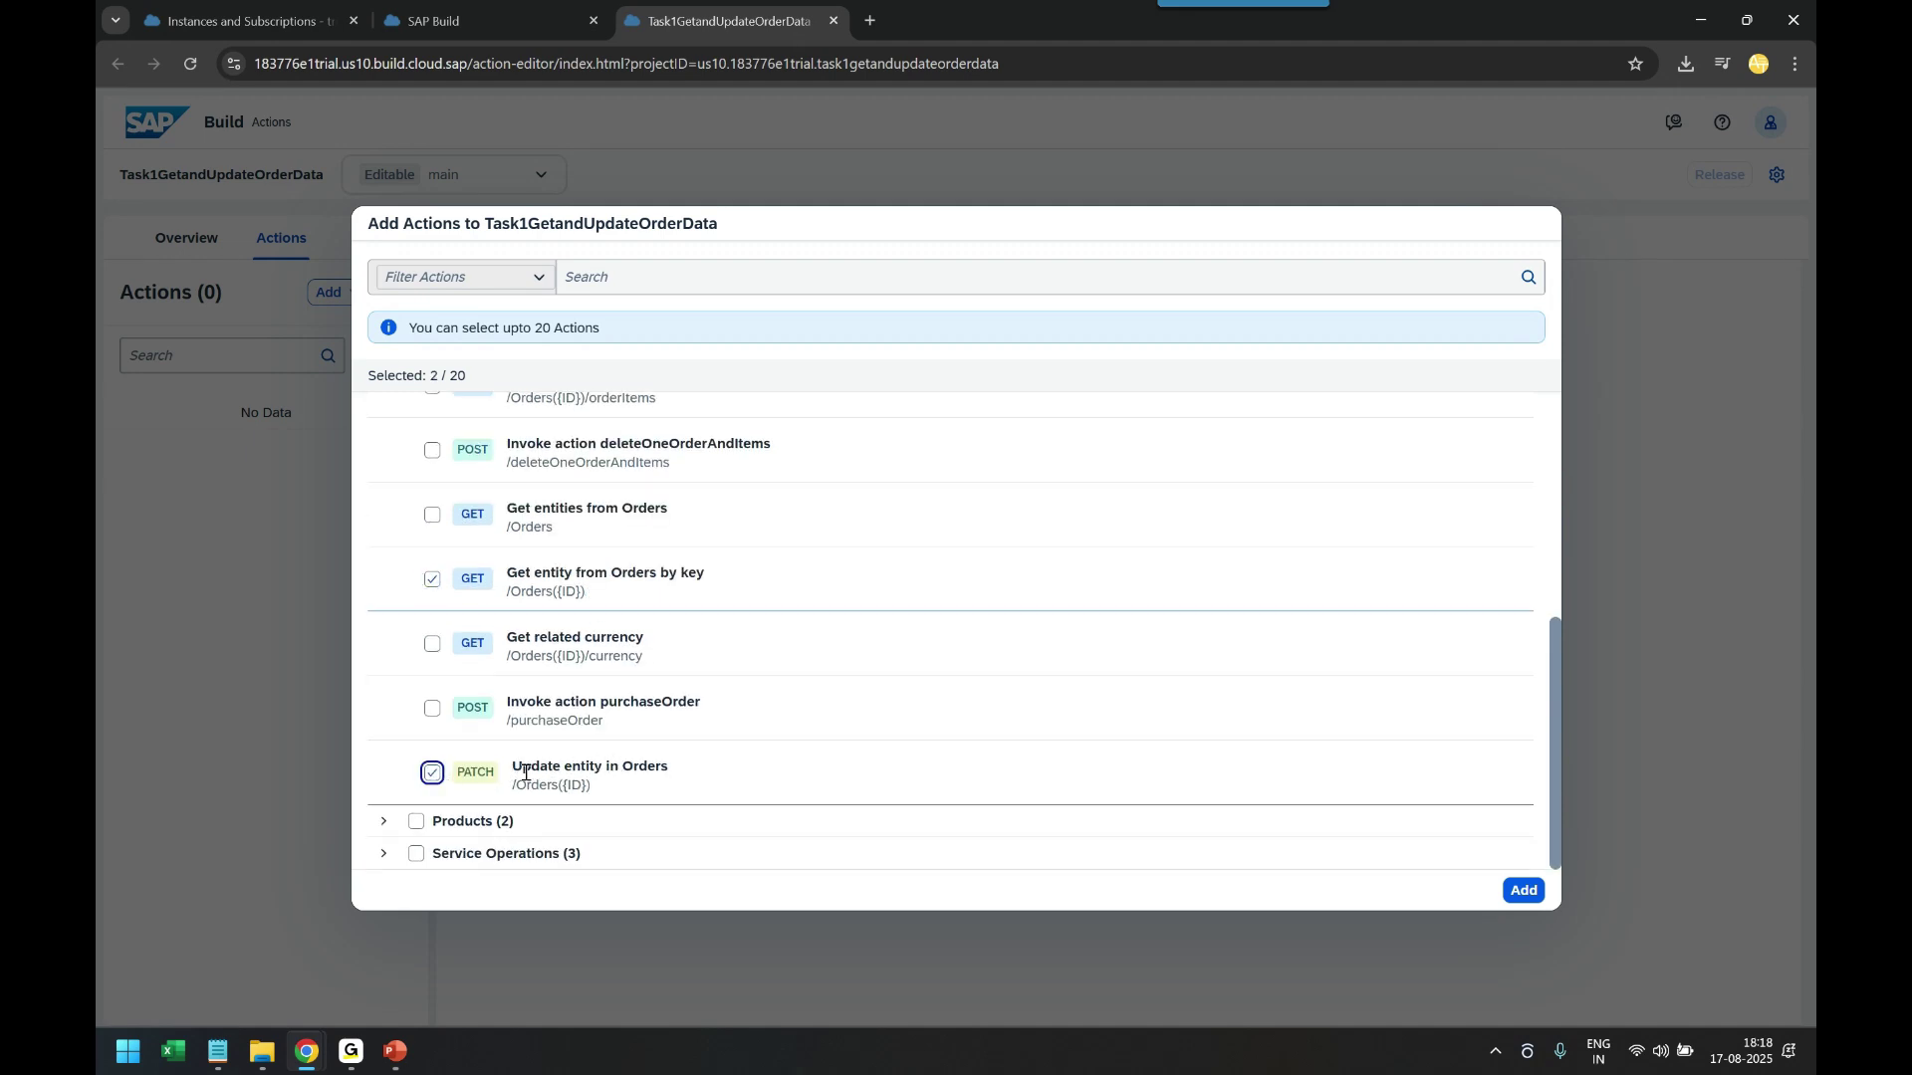
click(1523, 890)
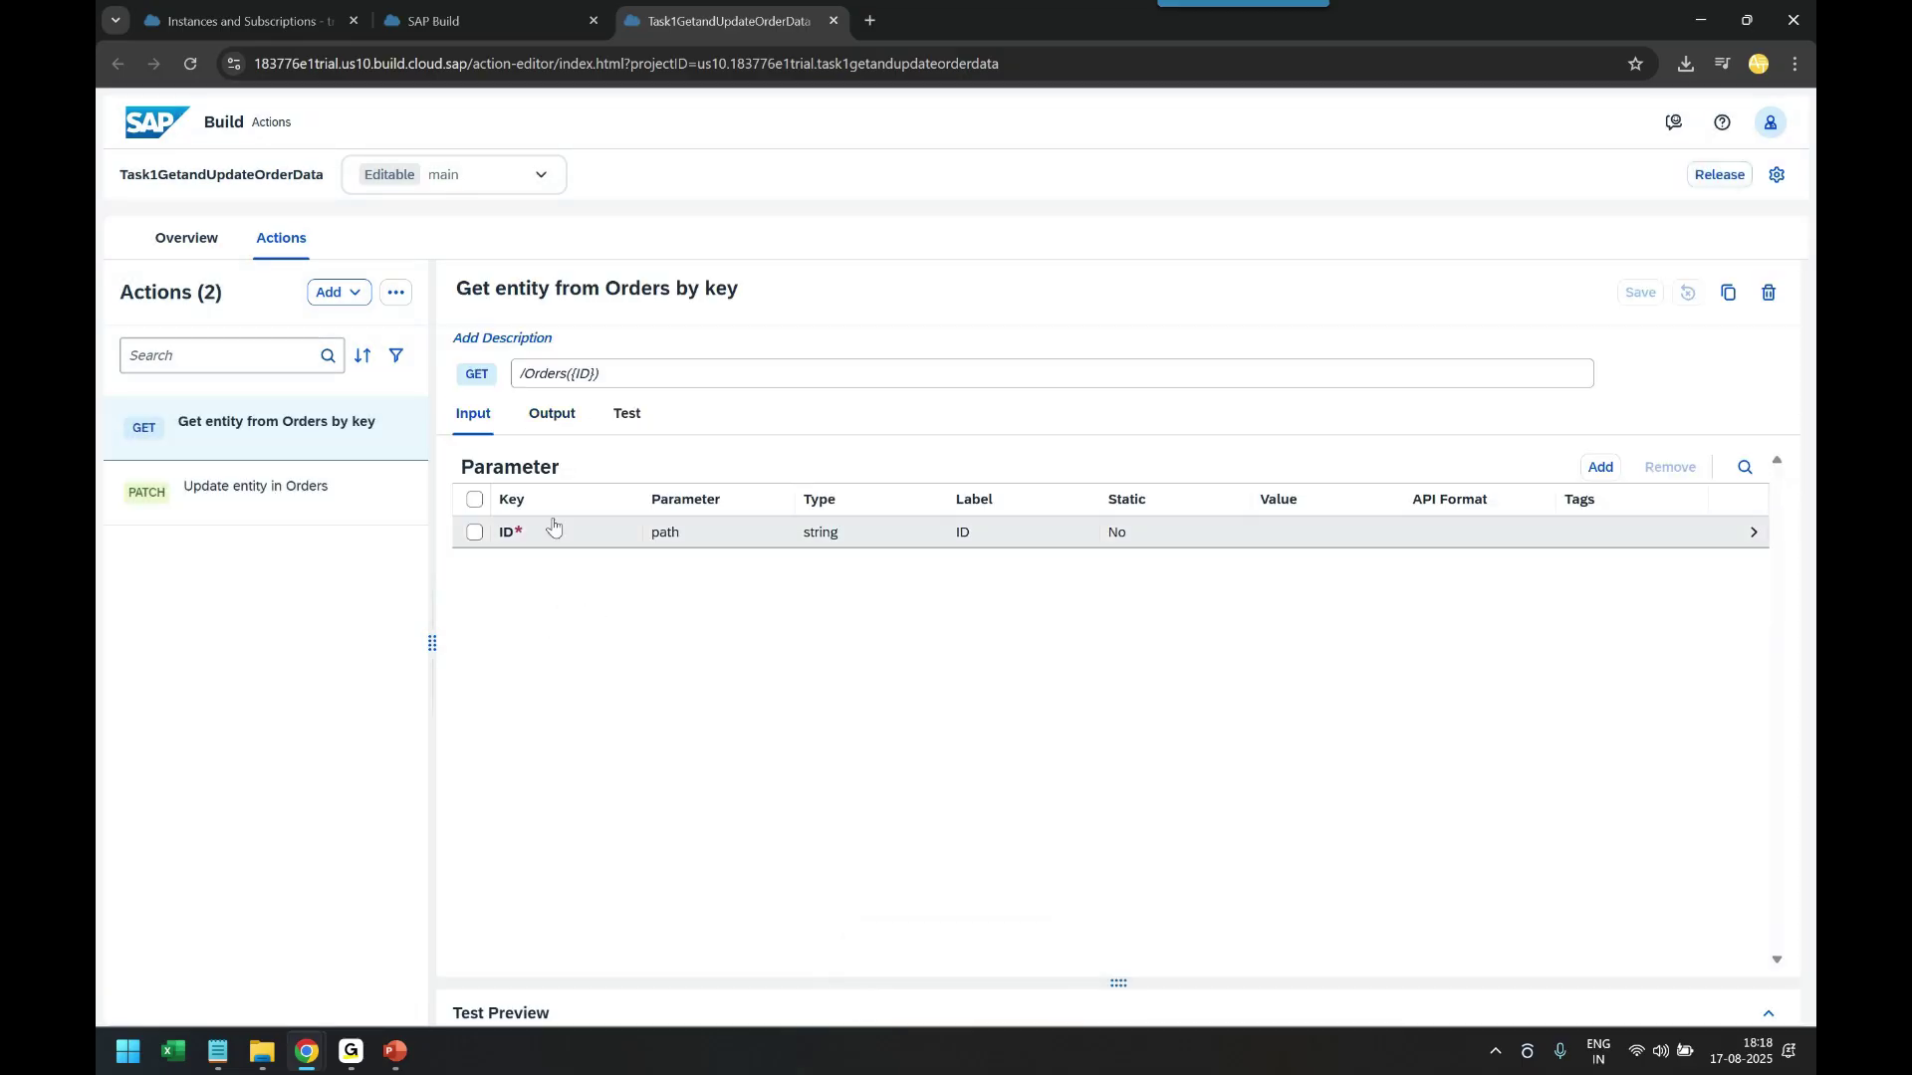
click(631, 425)
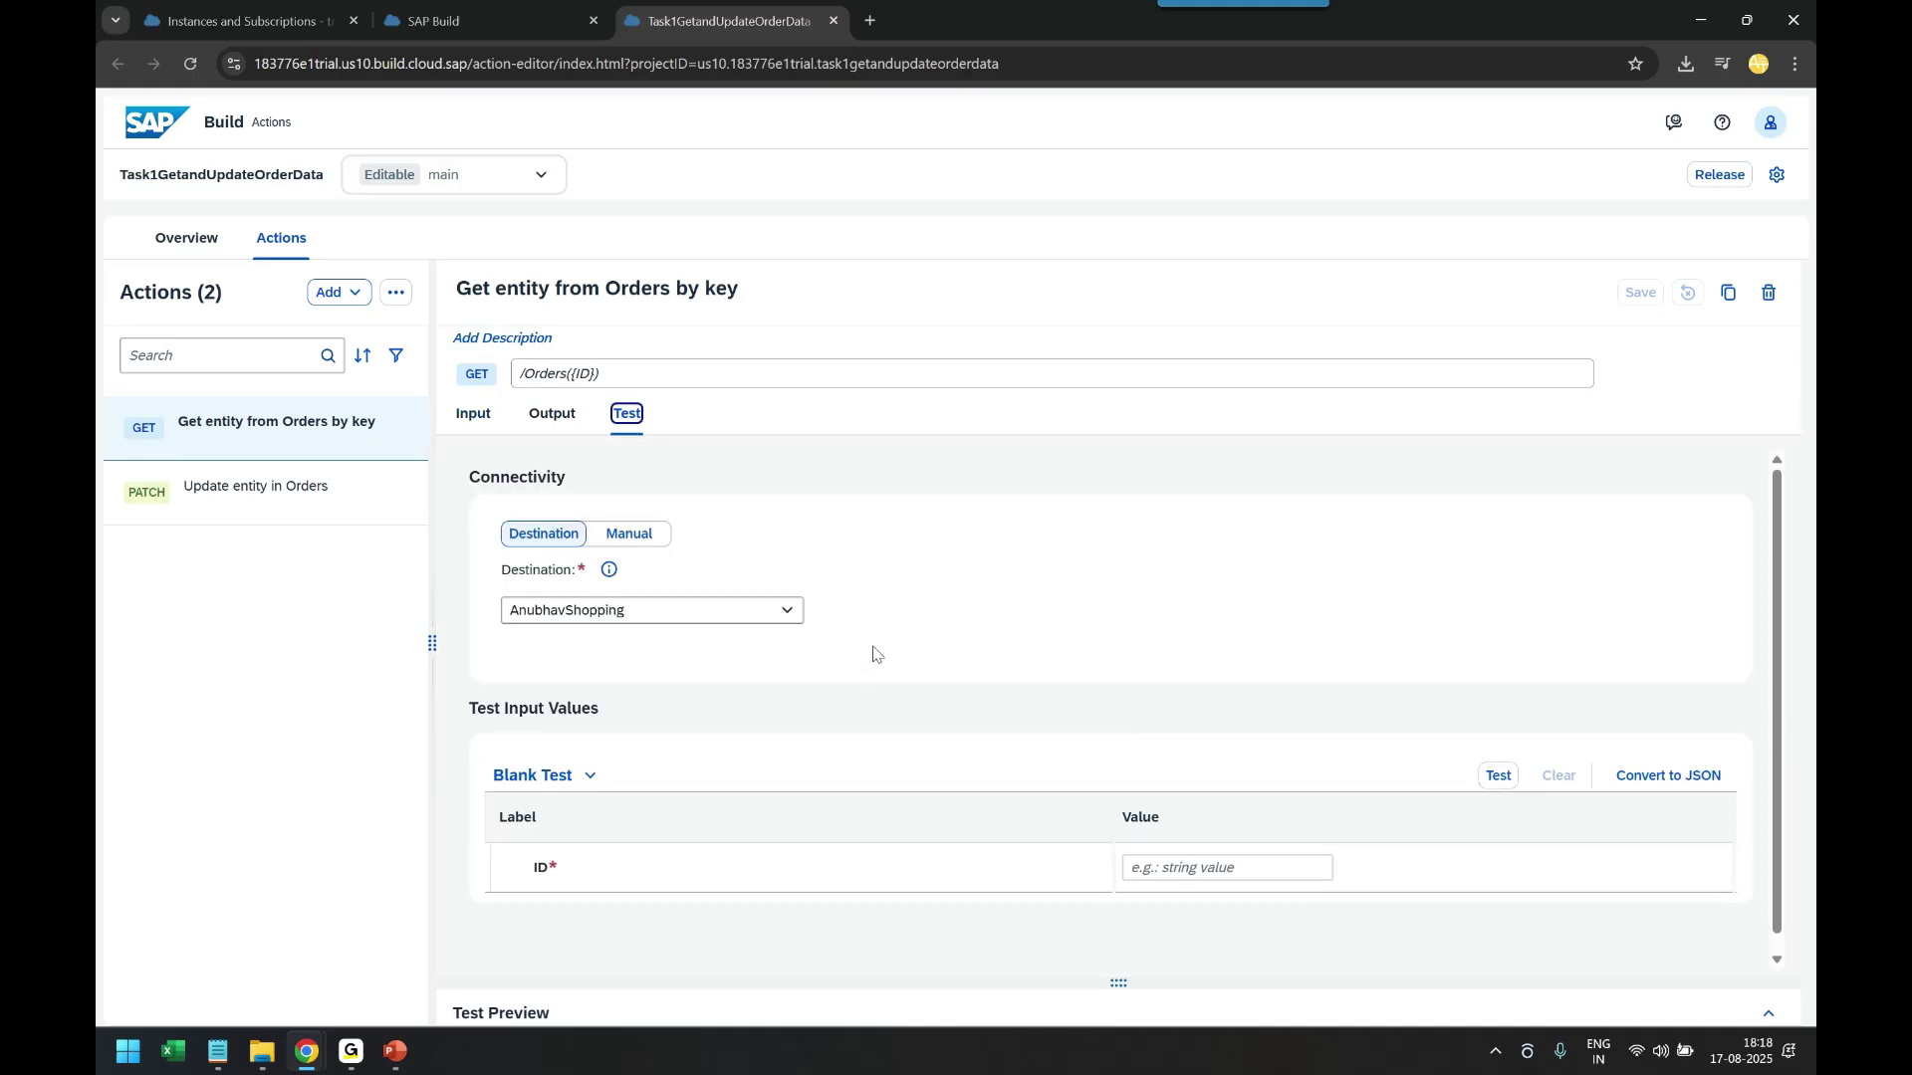
- Test the GET action with a copied order ID, getting 200 OK with a RELEASED order totalling 2000
click(1242, 871)
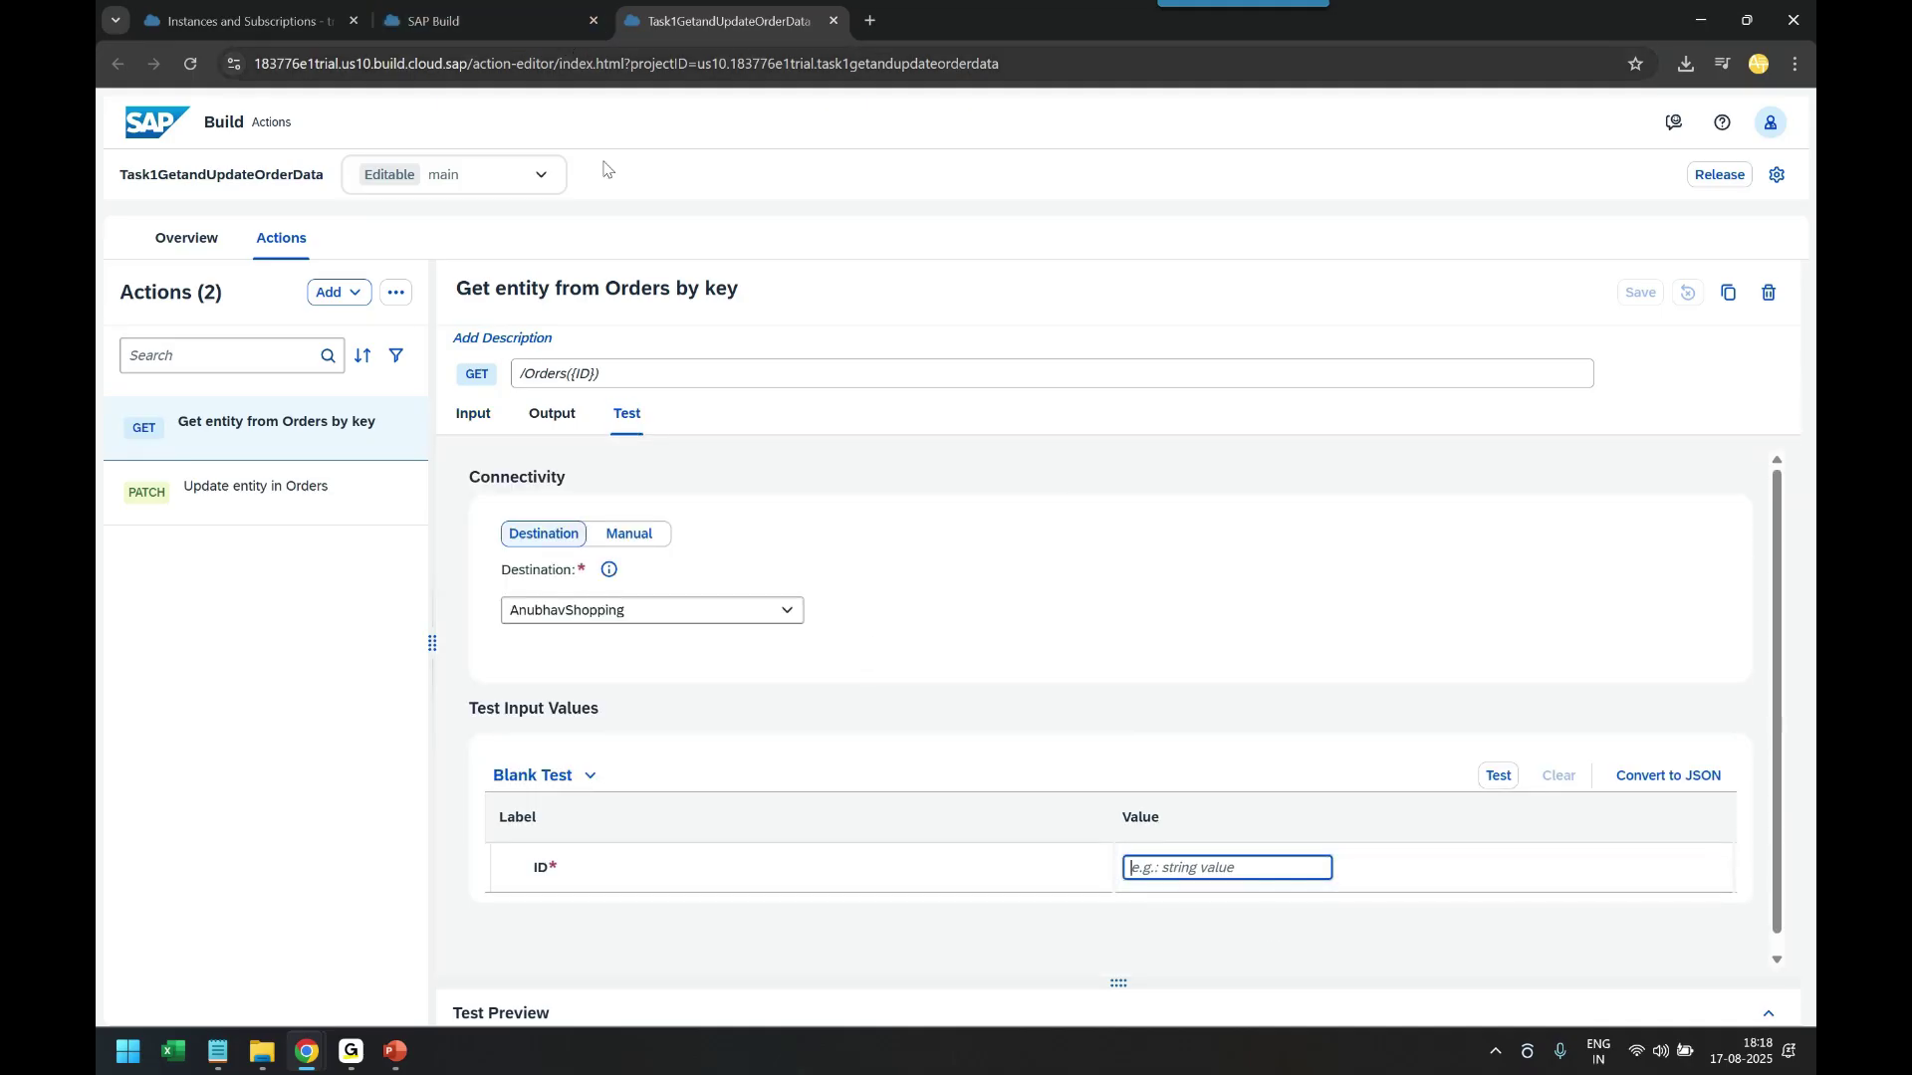
key(alt+Tab)
drag(227, 232, 745, 233)
key(ctrl+c)
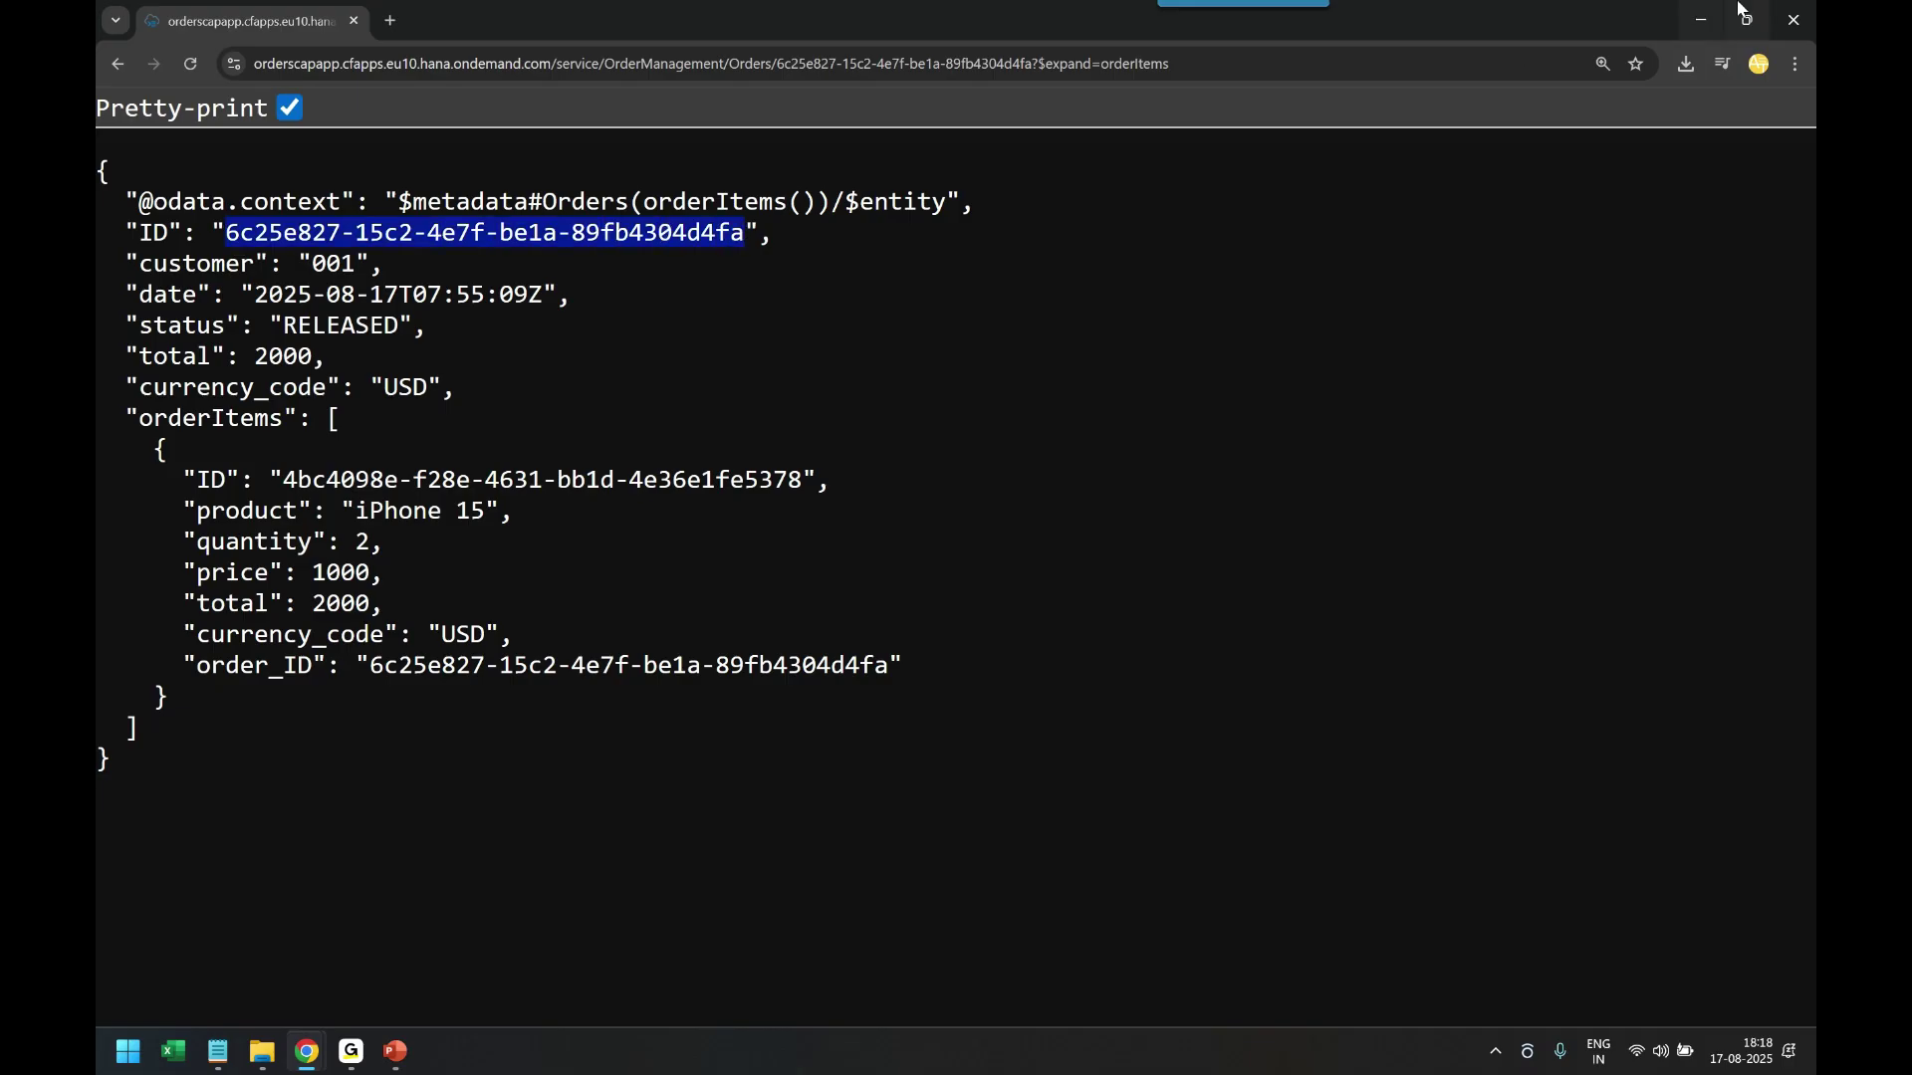
key(alt+Tab)
key(ctrl+v)
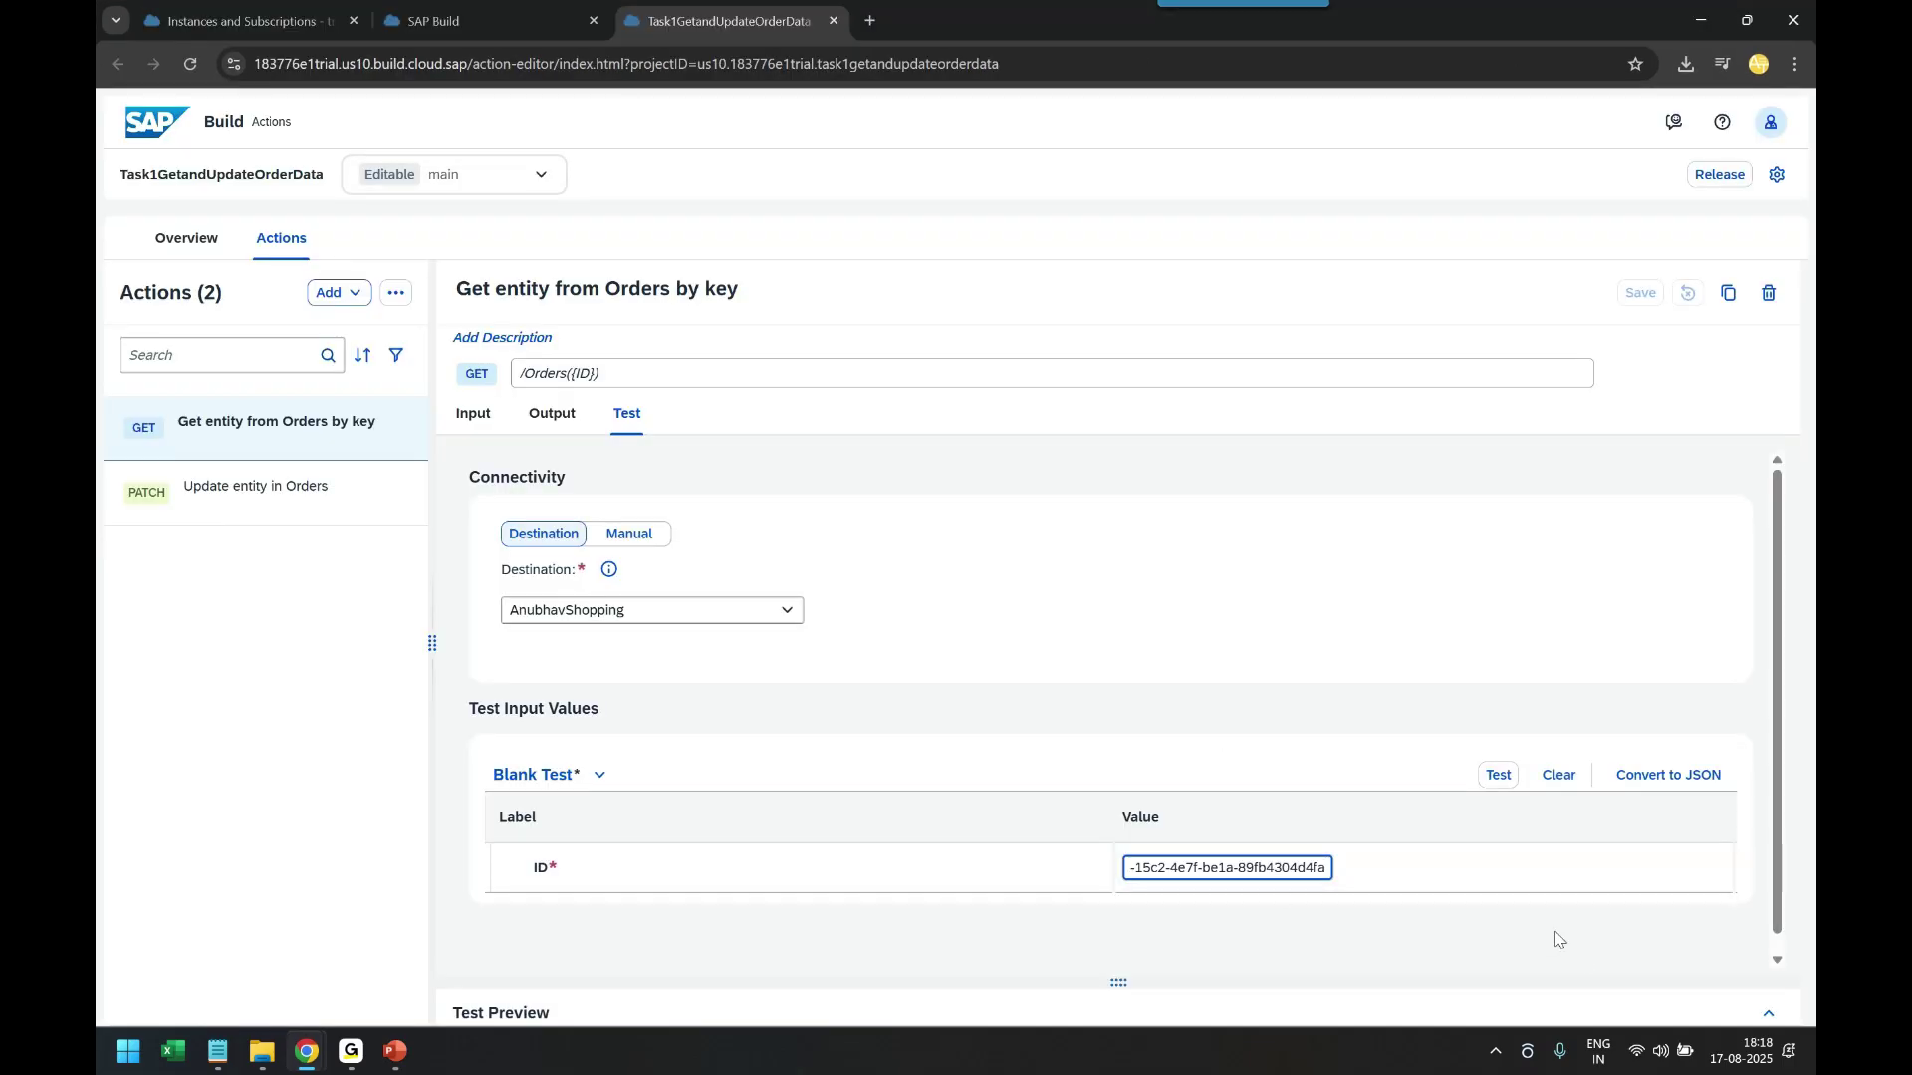
click(1499, 775)
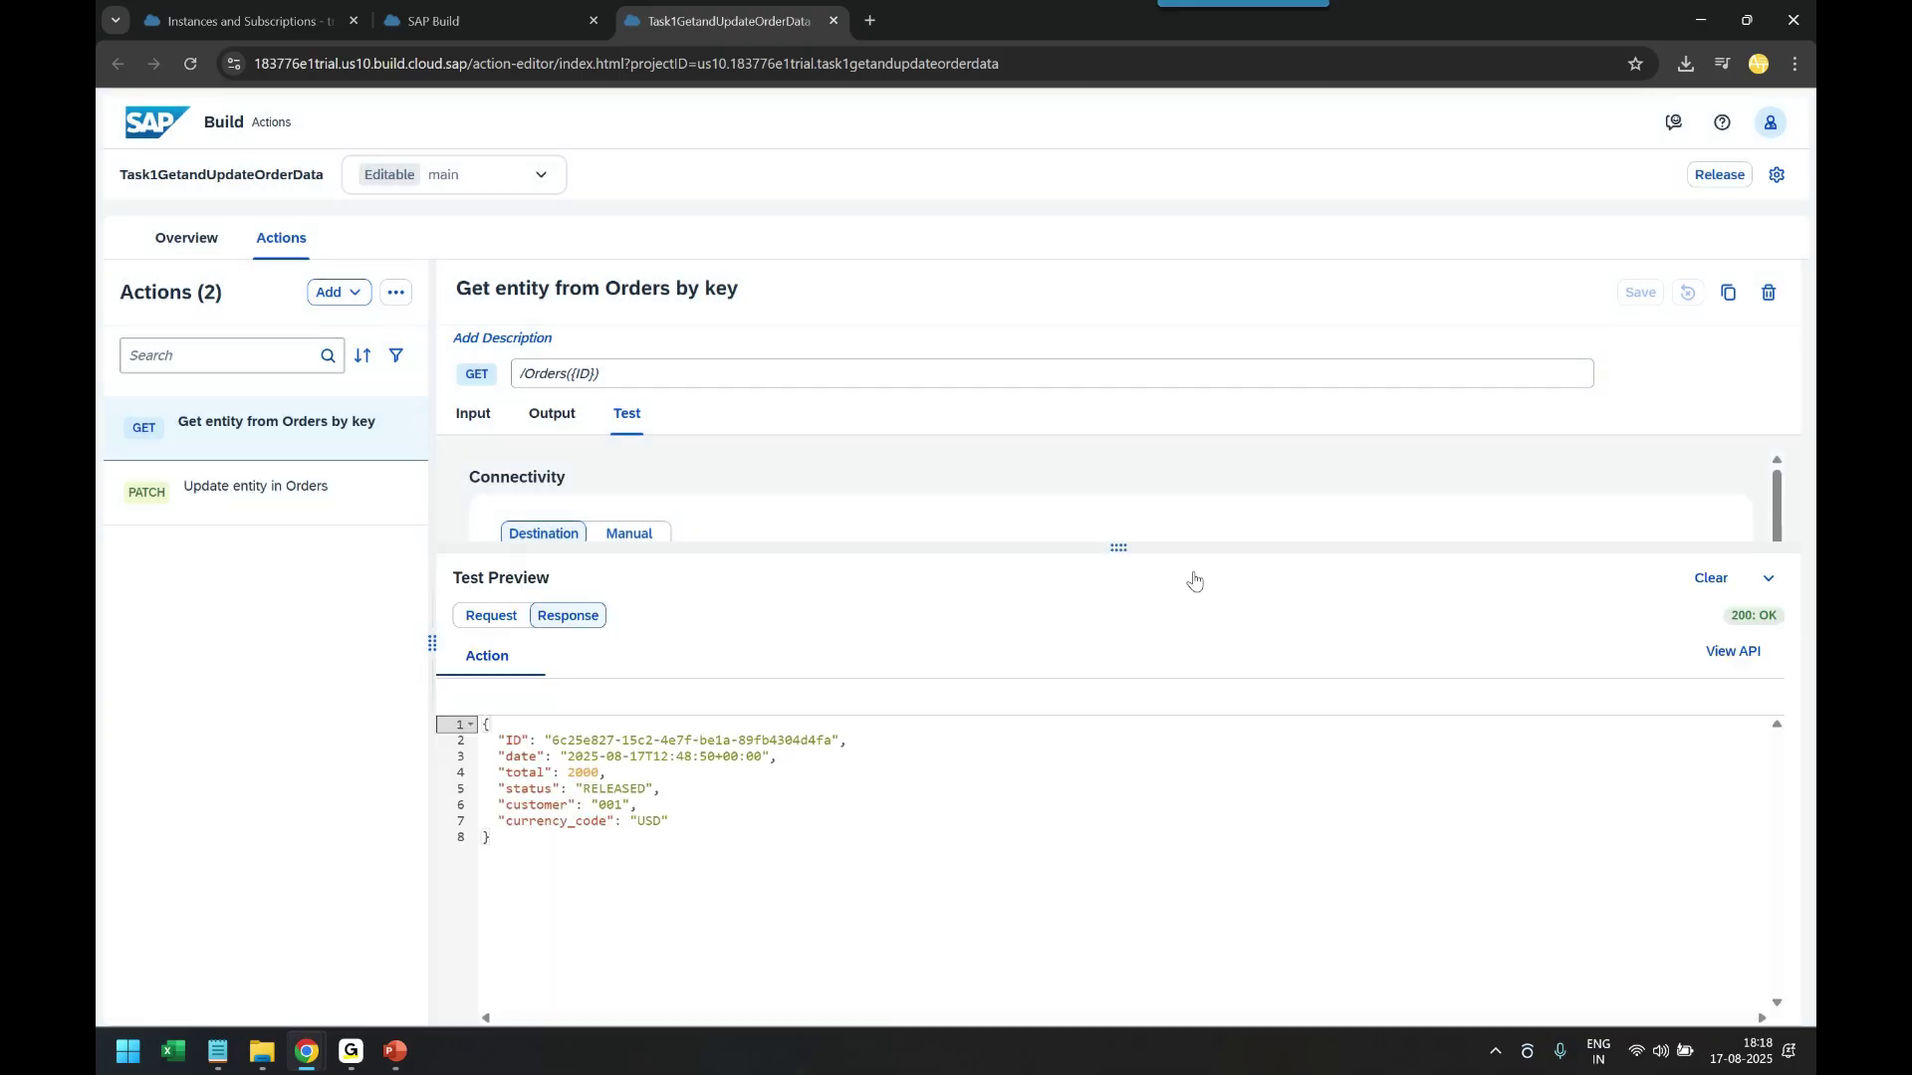
drag(541, 853, 485, 724)
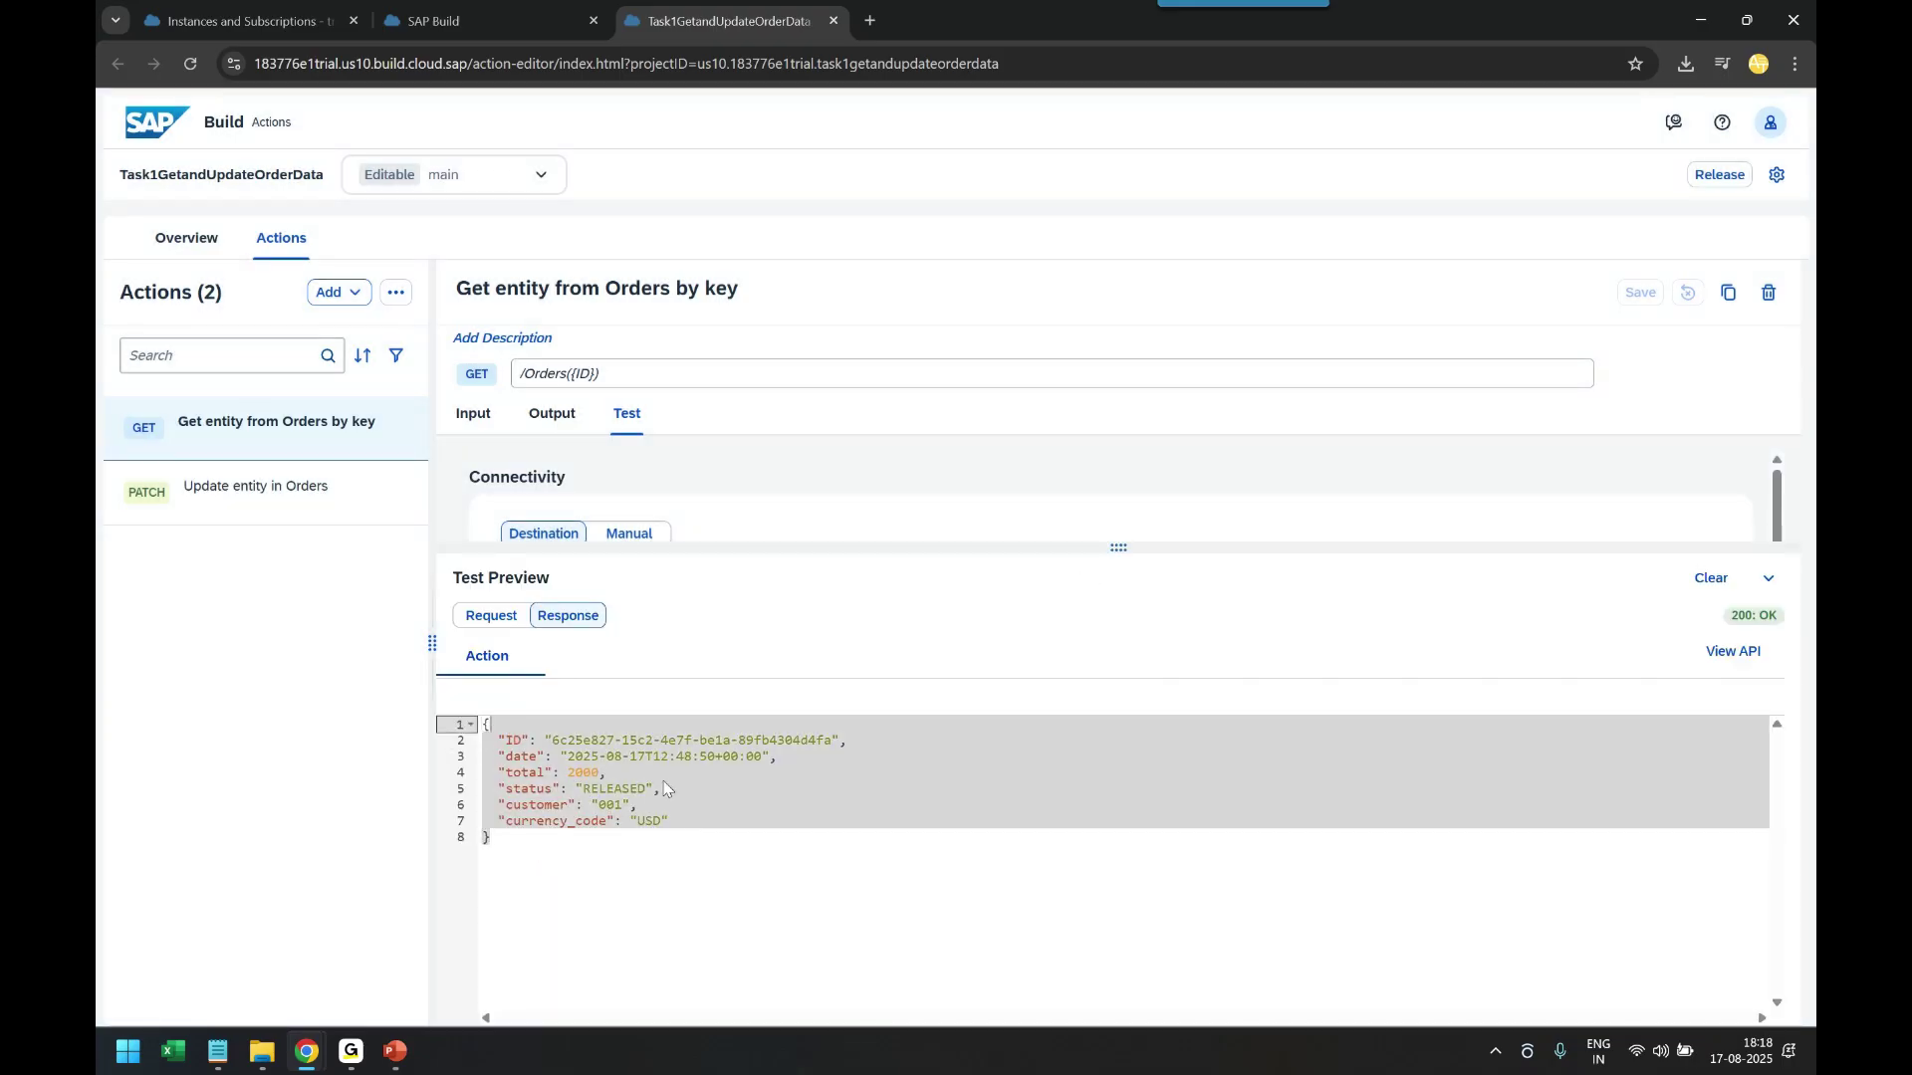
click(665, 789)
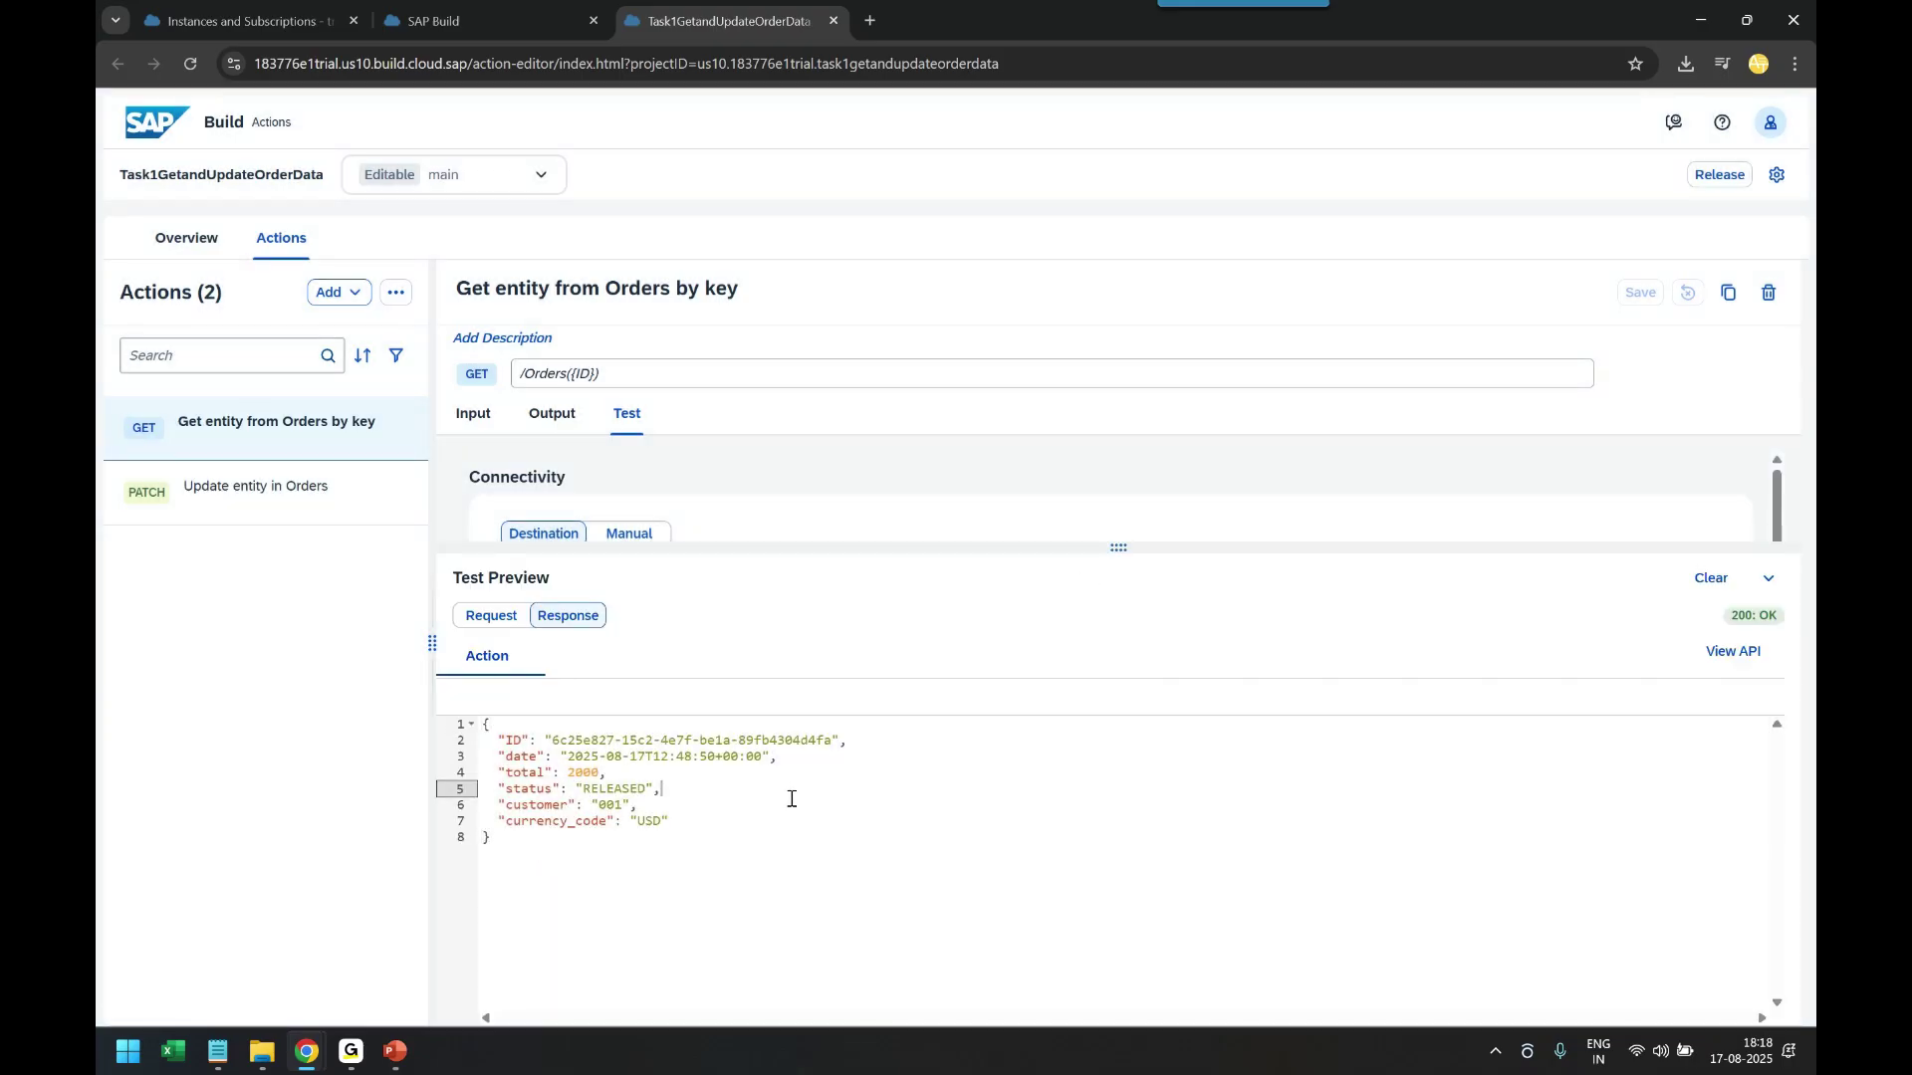
drag(1085, 547, 1040, 664)
- Add a static $expand query parameter with value orderItems to the GET action and save it
click(470, 416)
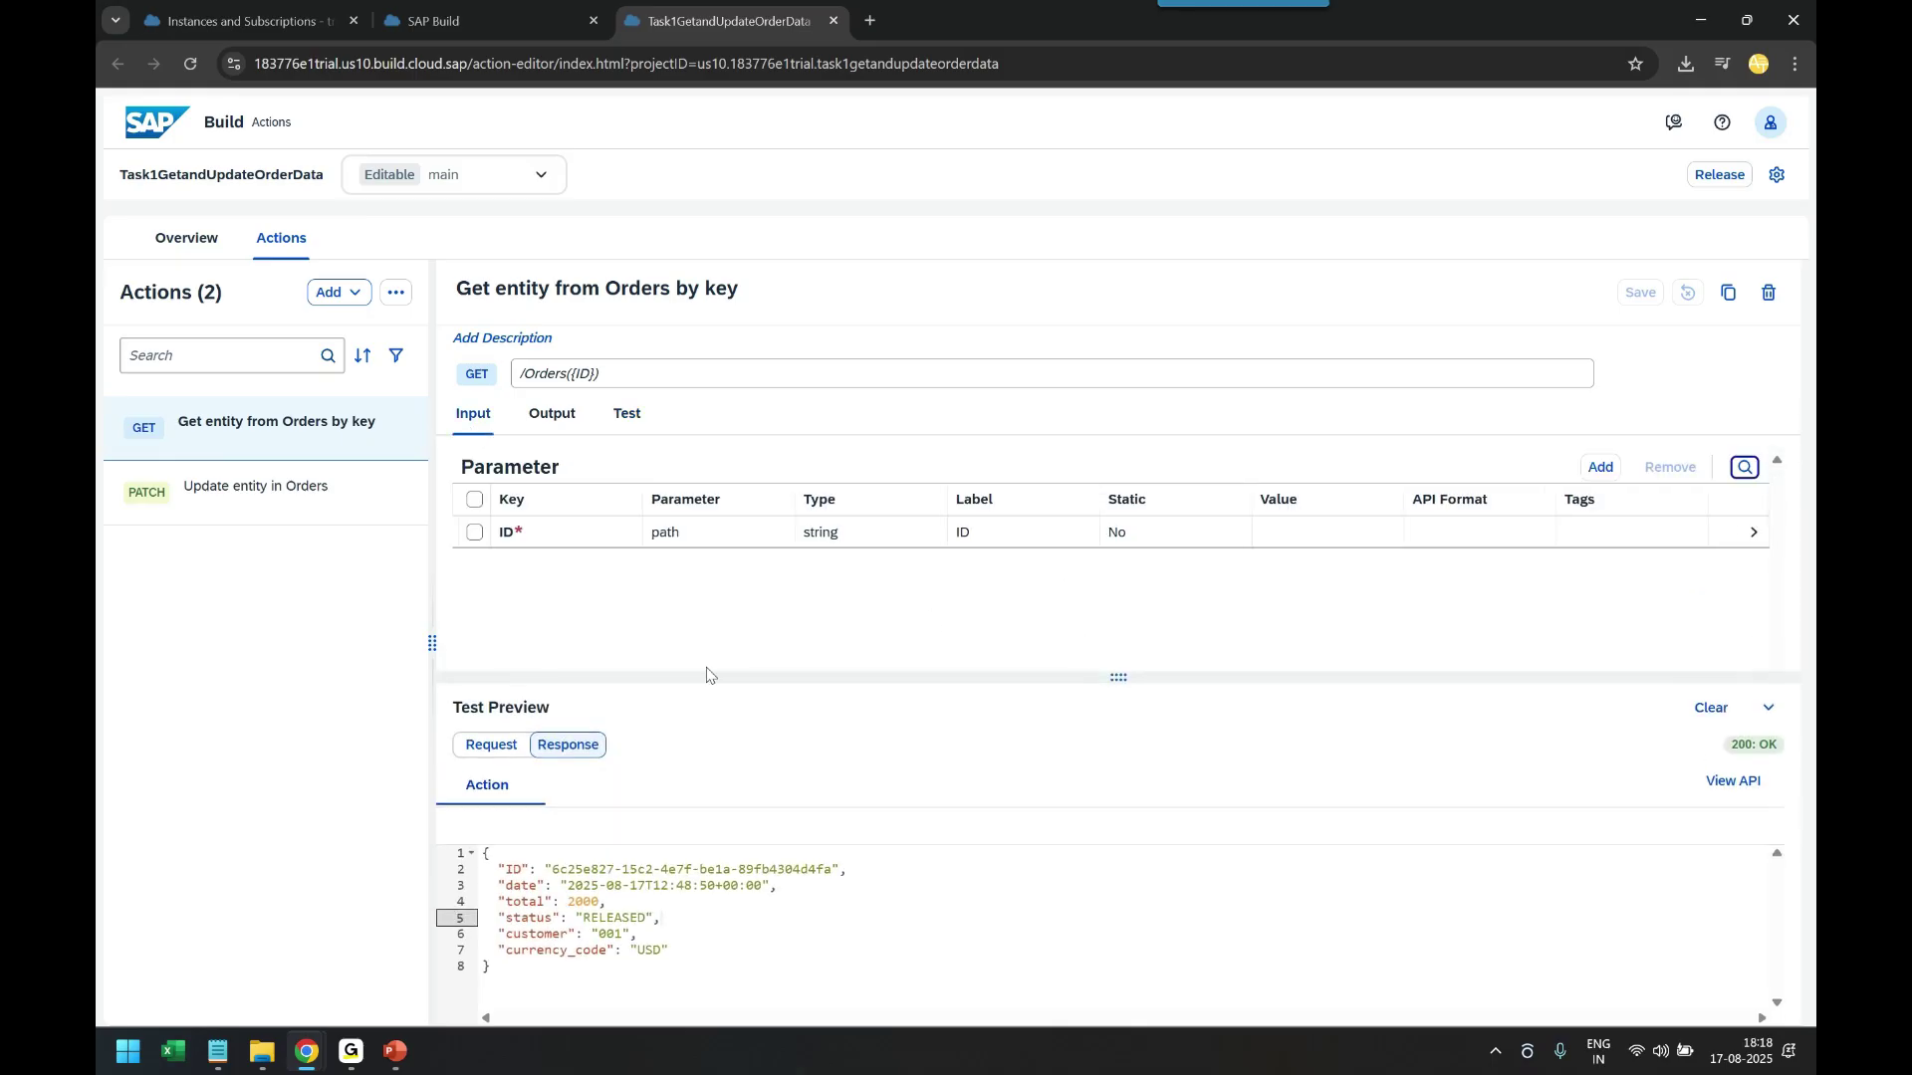
click(1595, 467)
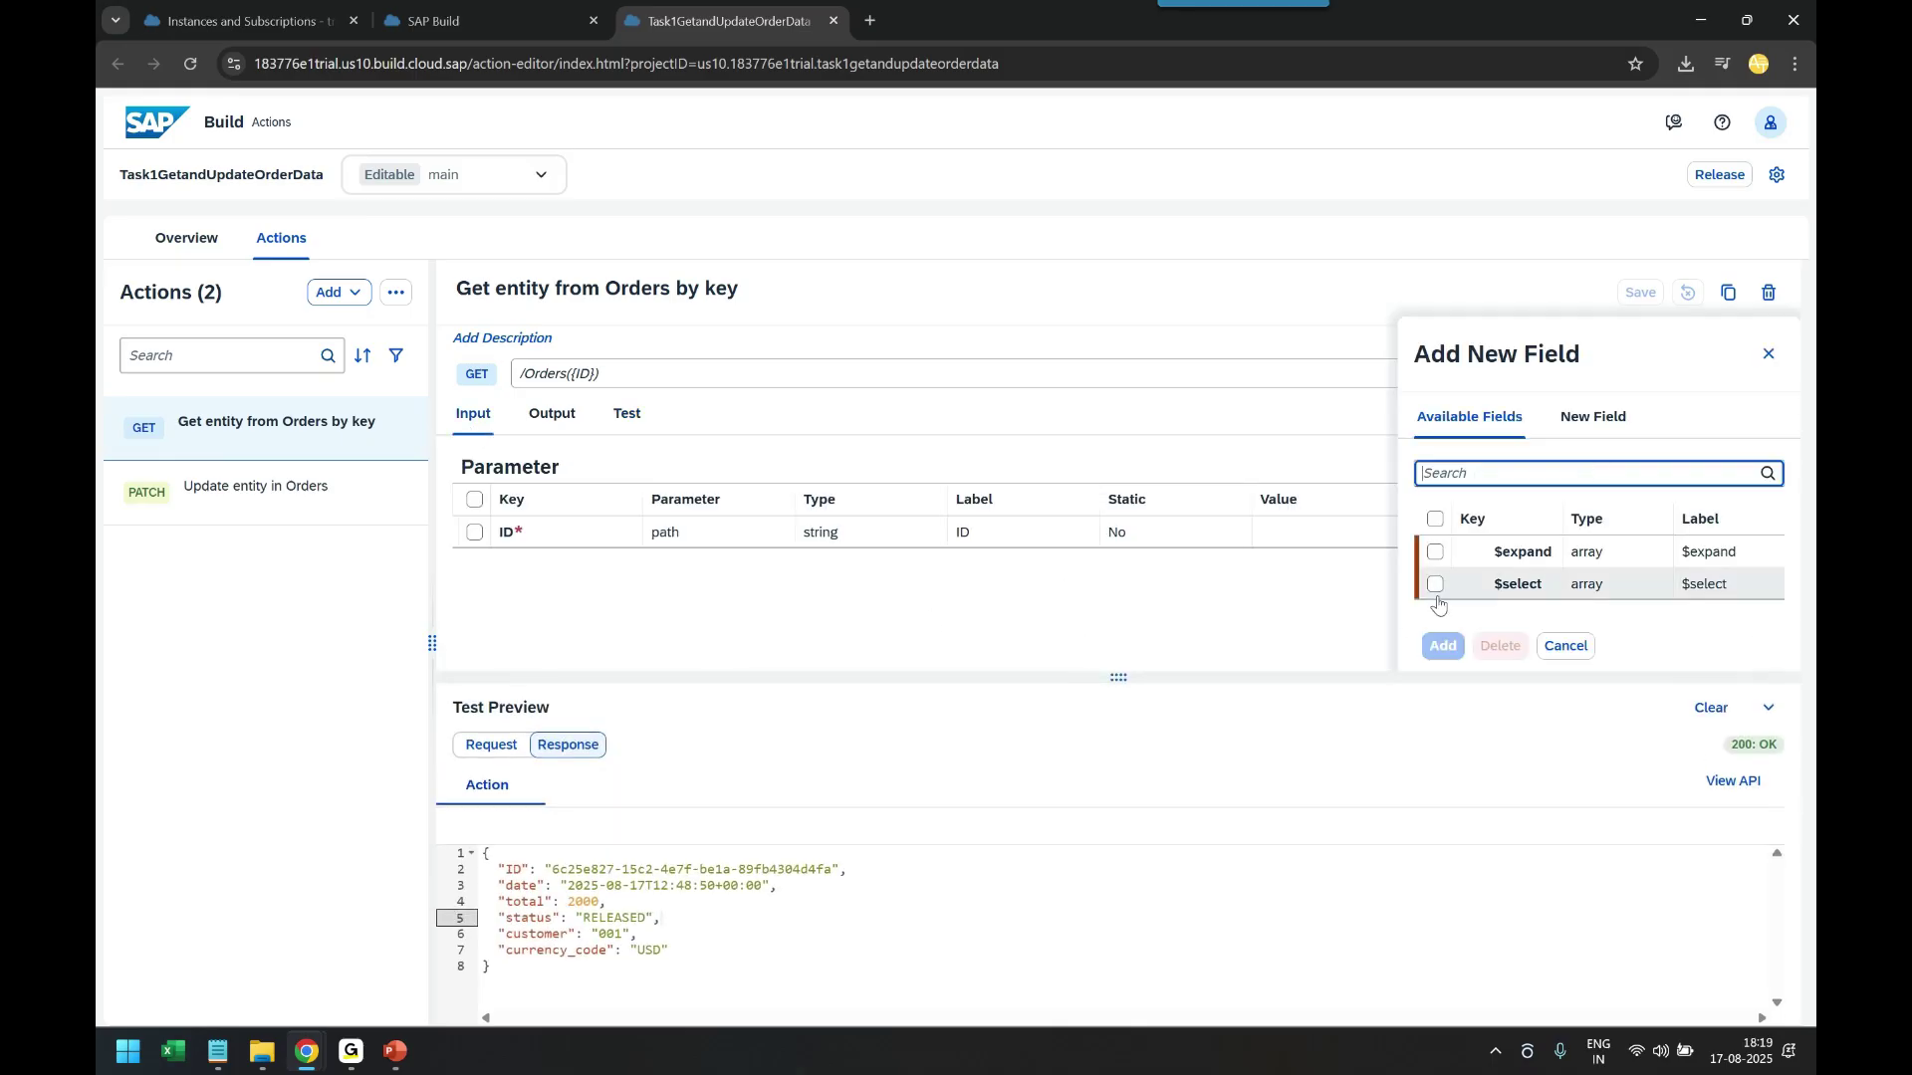
click(1435, 552)
click(1445, 647)
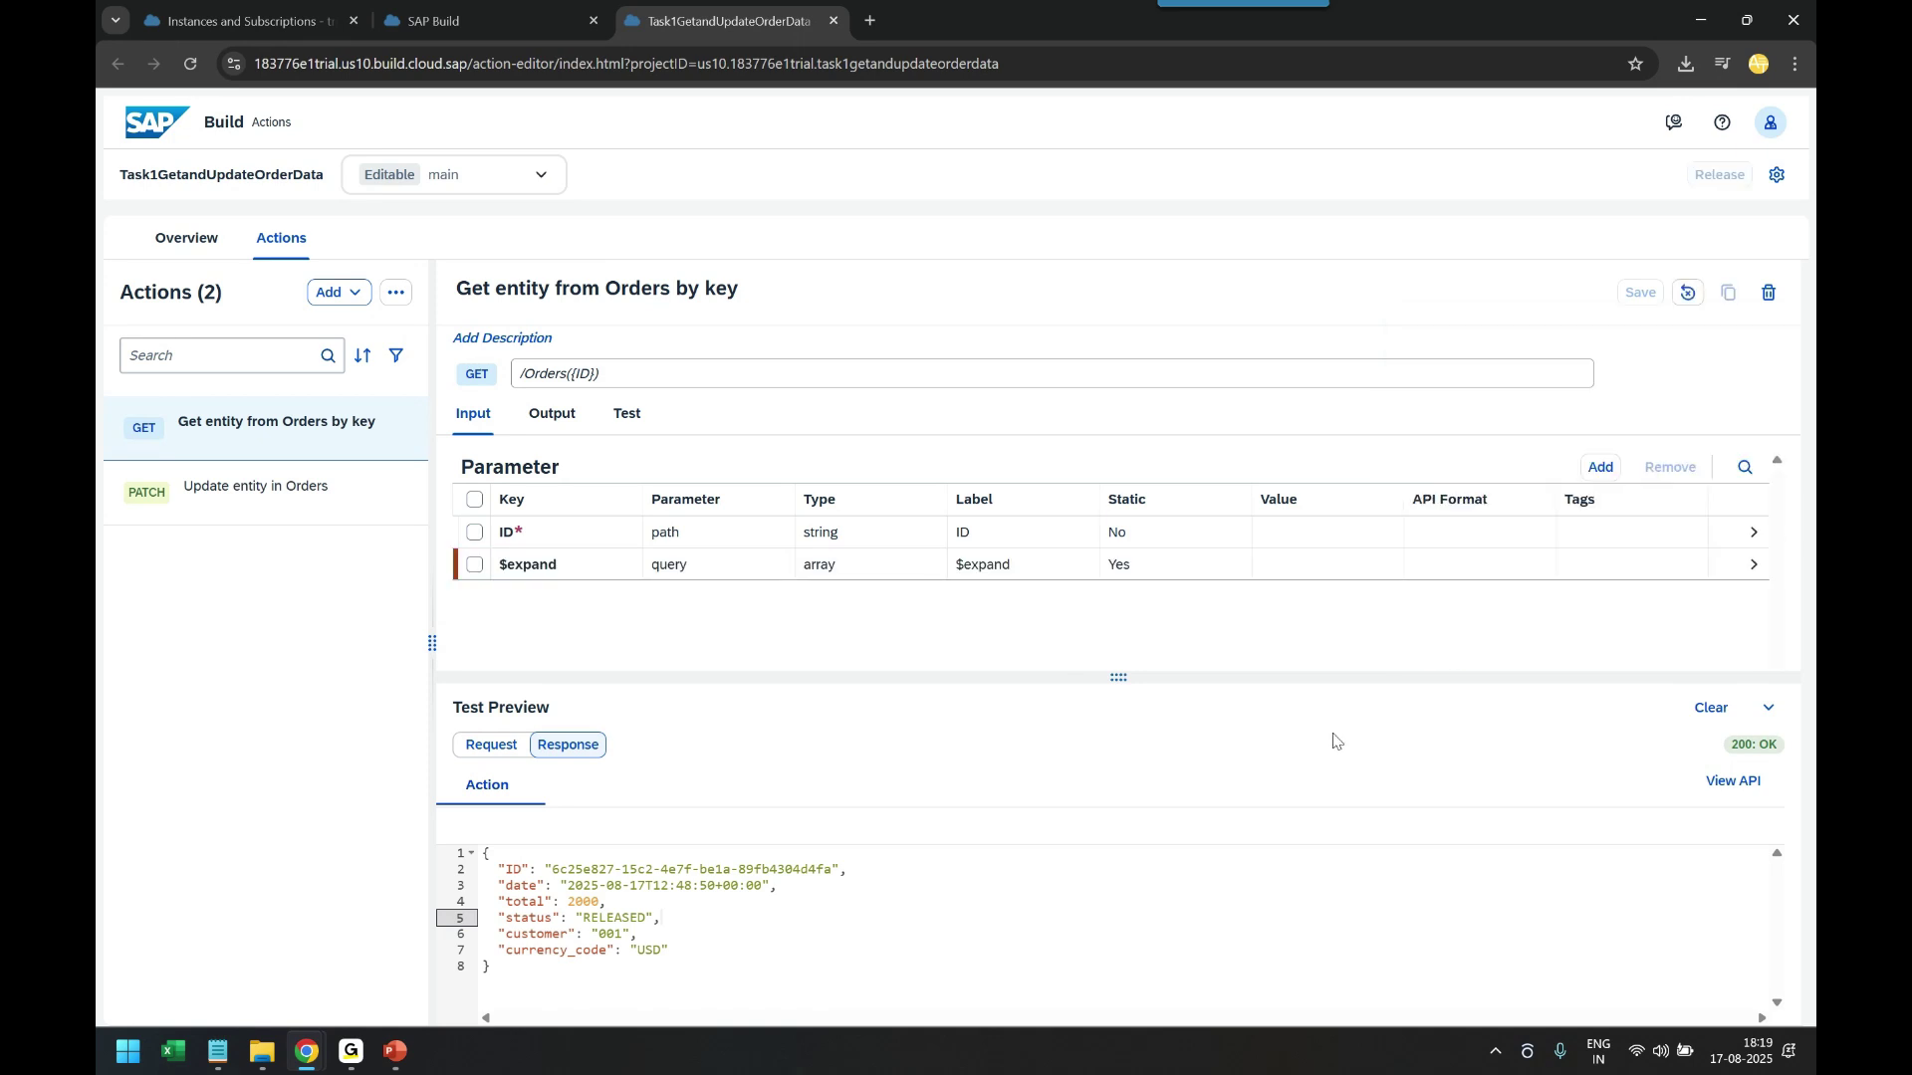
click(1718, 574)
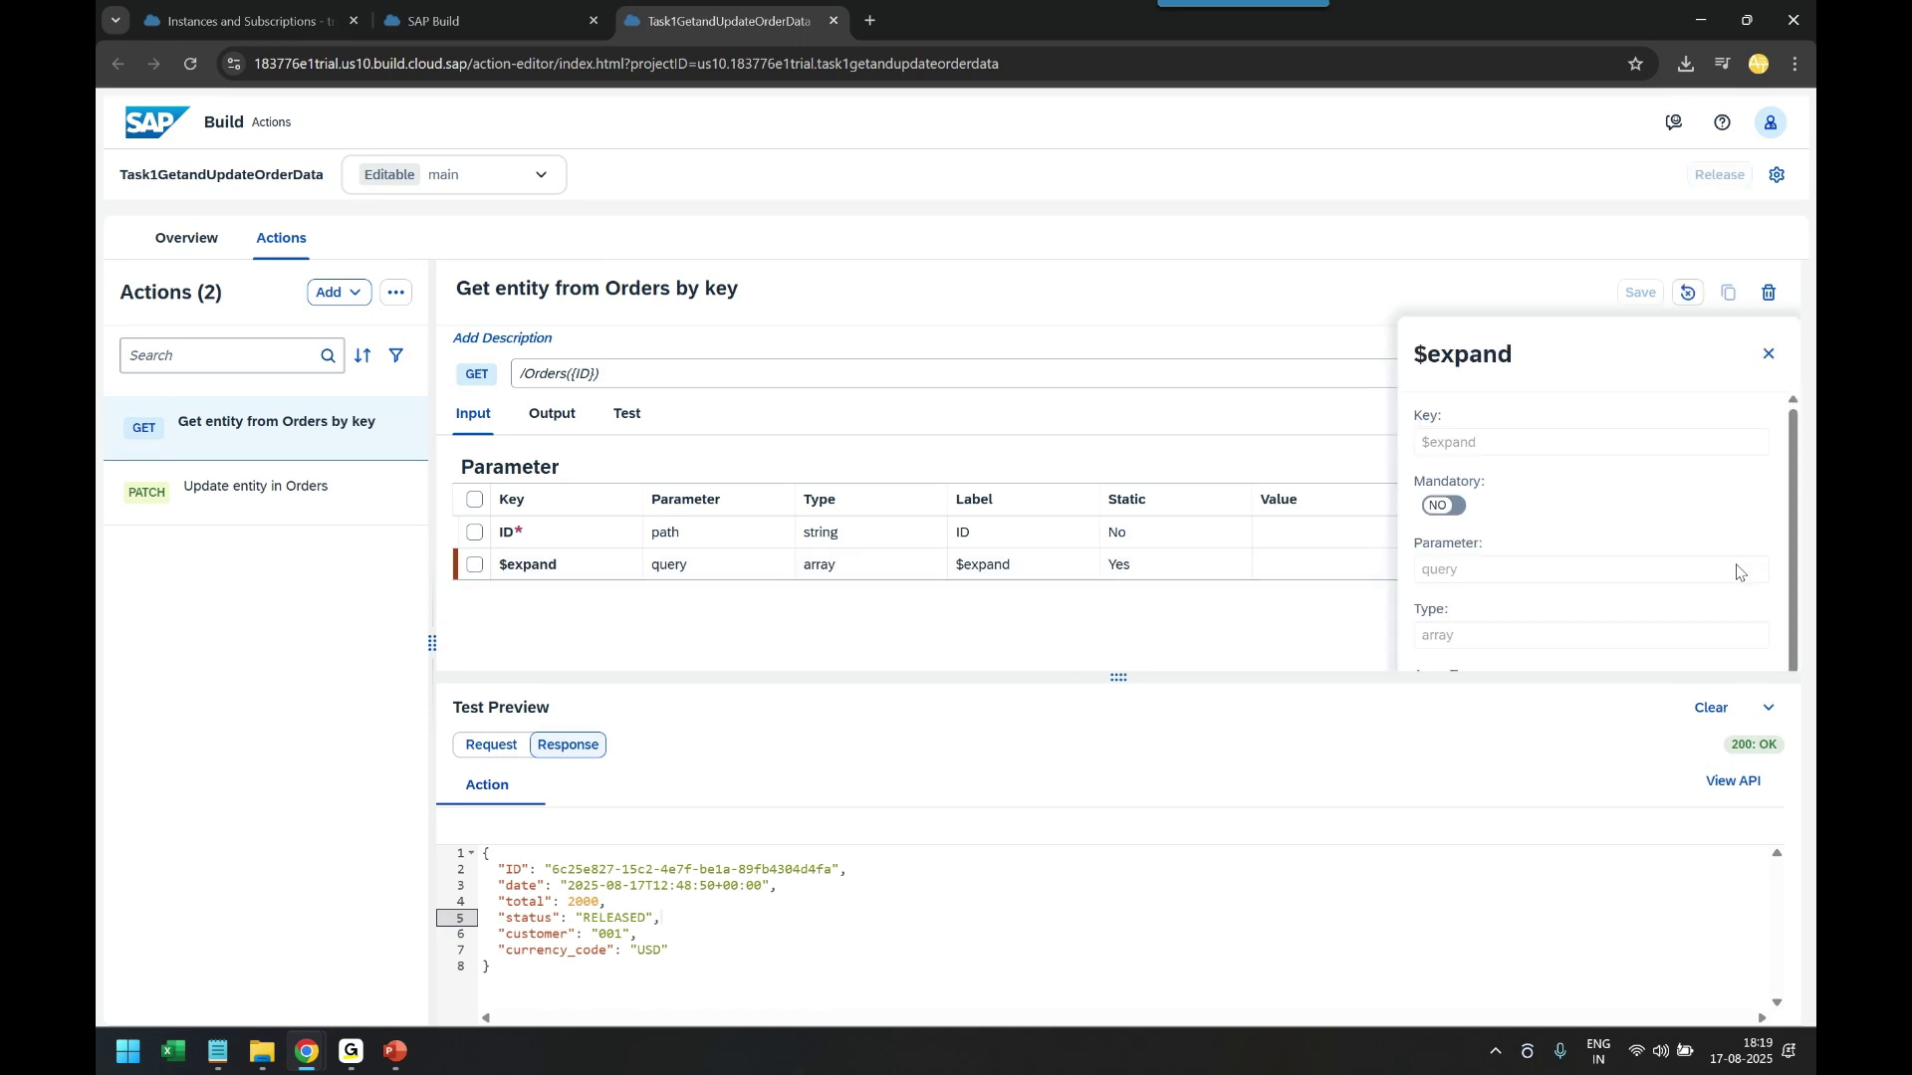
scroll(1483, 603, down, 2)
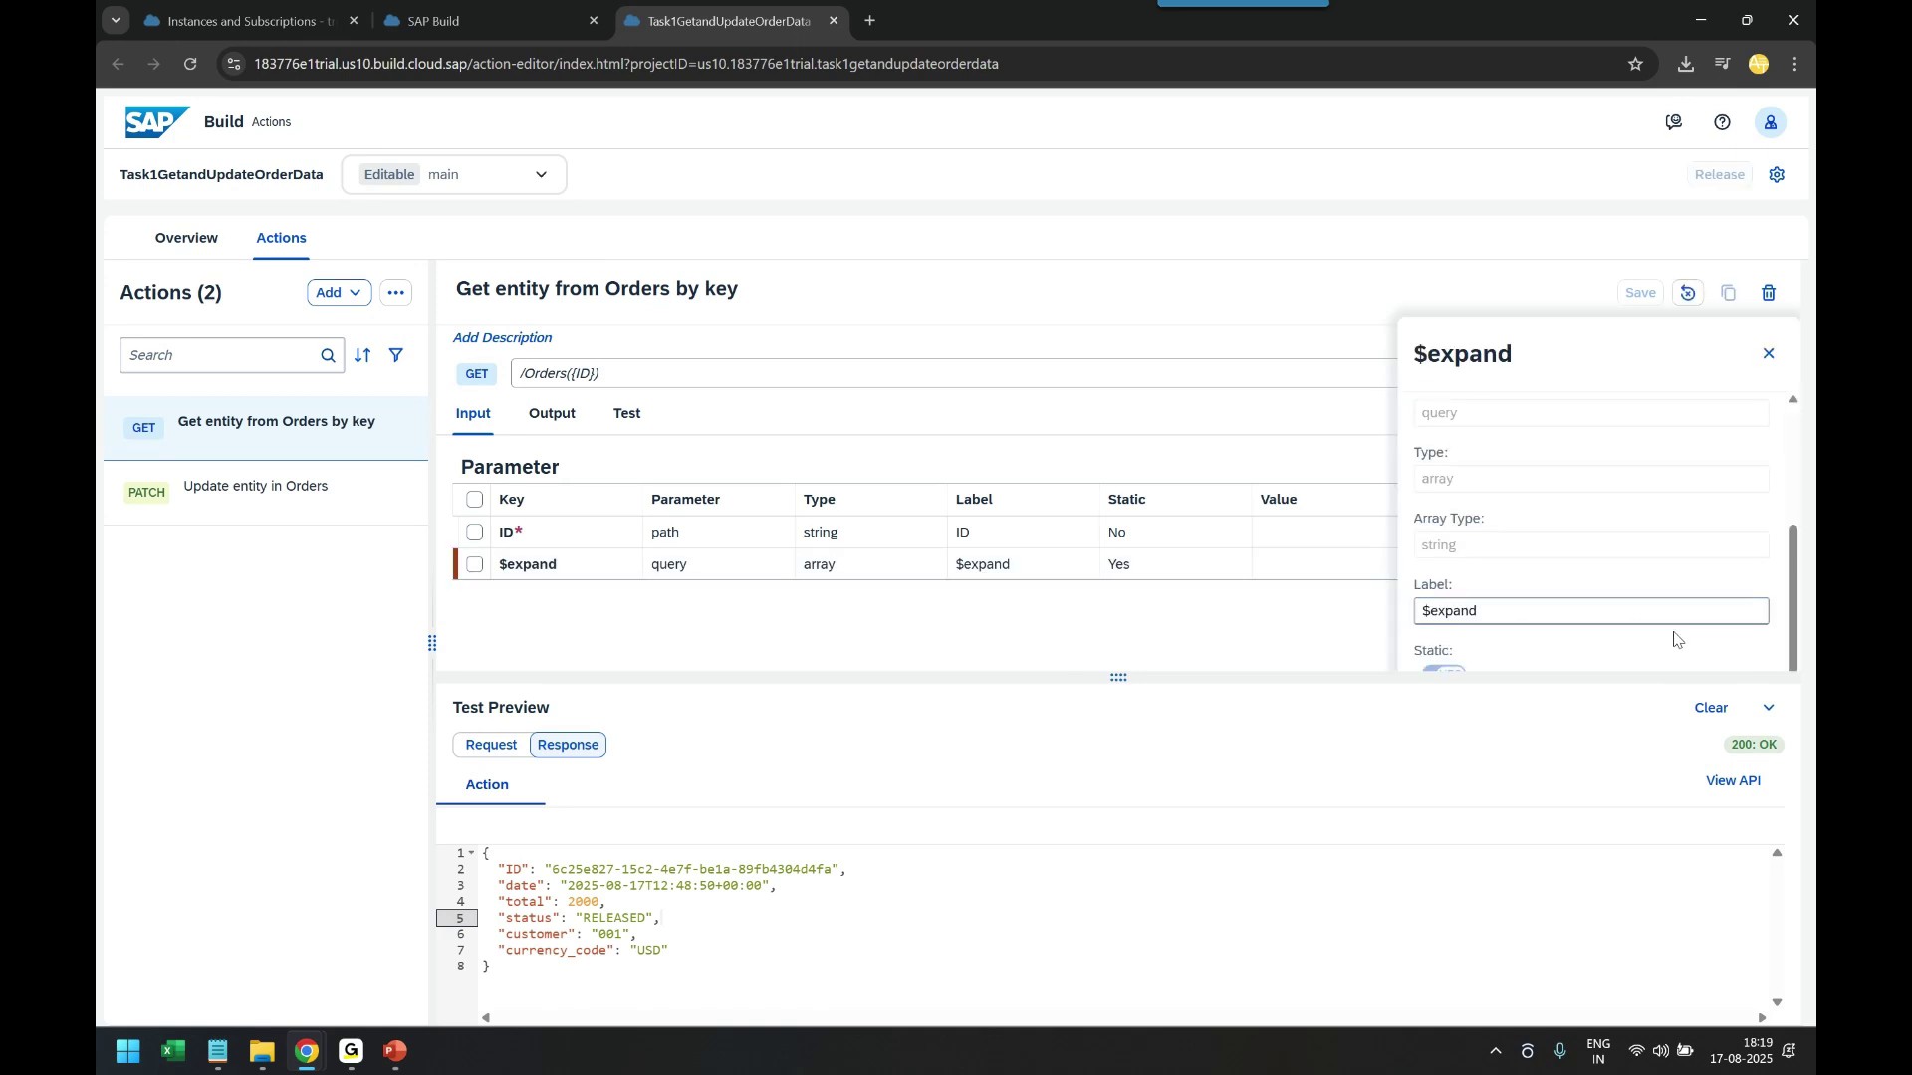
drag(1626, 678, 1630, 897)
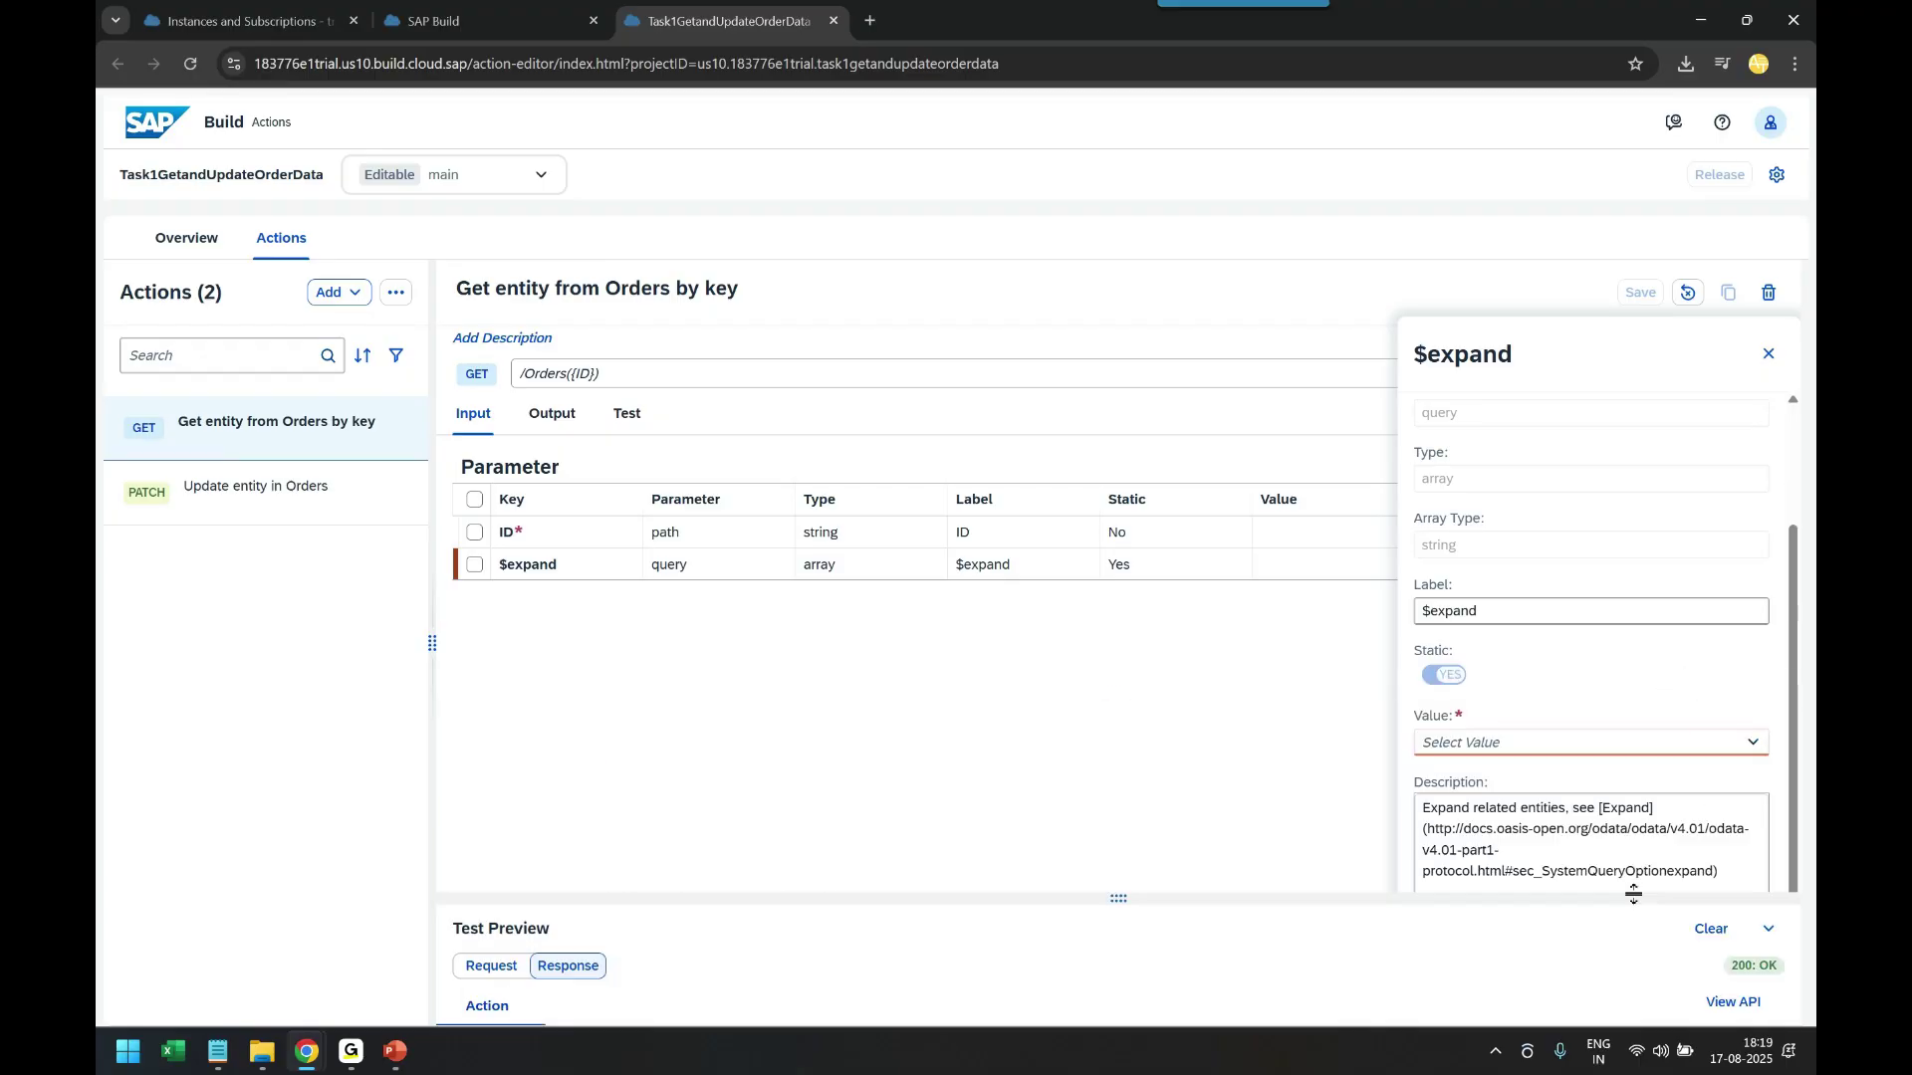
click(1752, 745)
click(1430, 876)
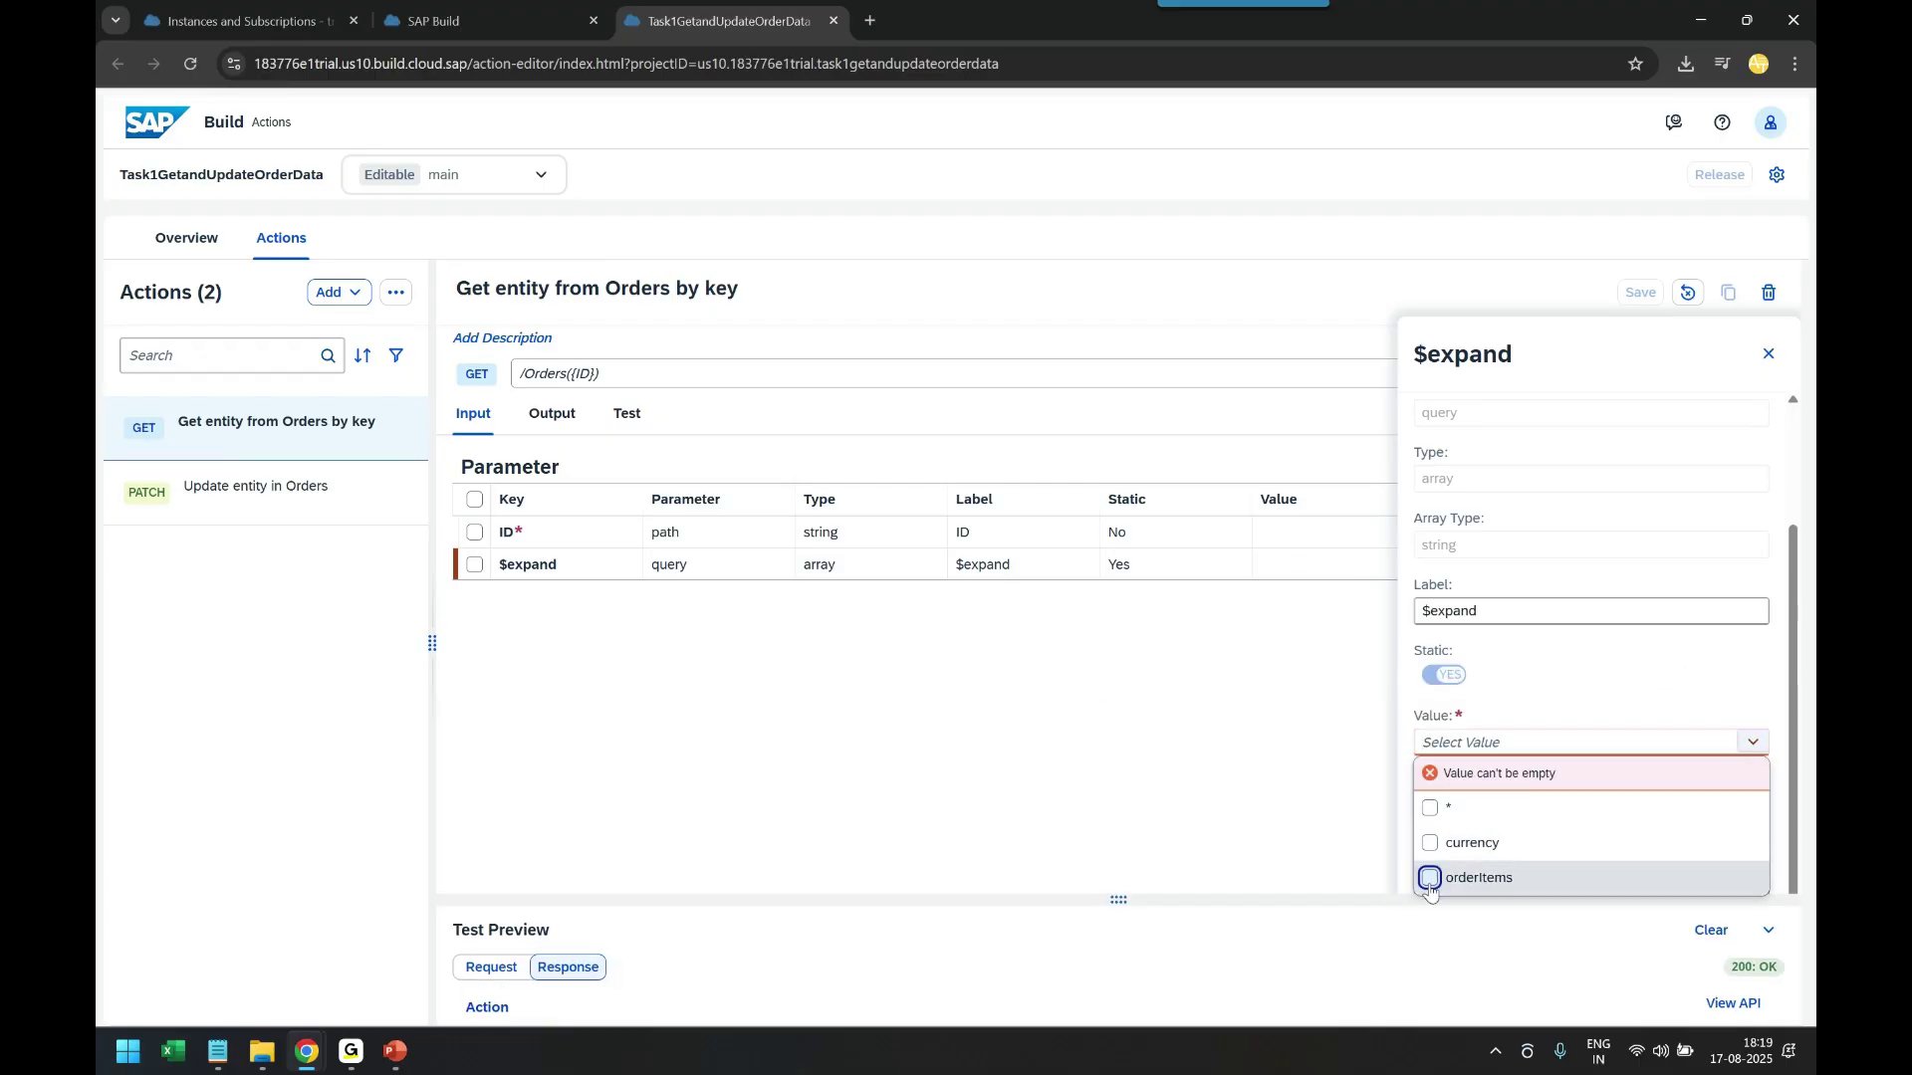
click(1276, 775)
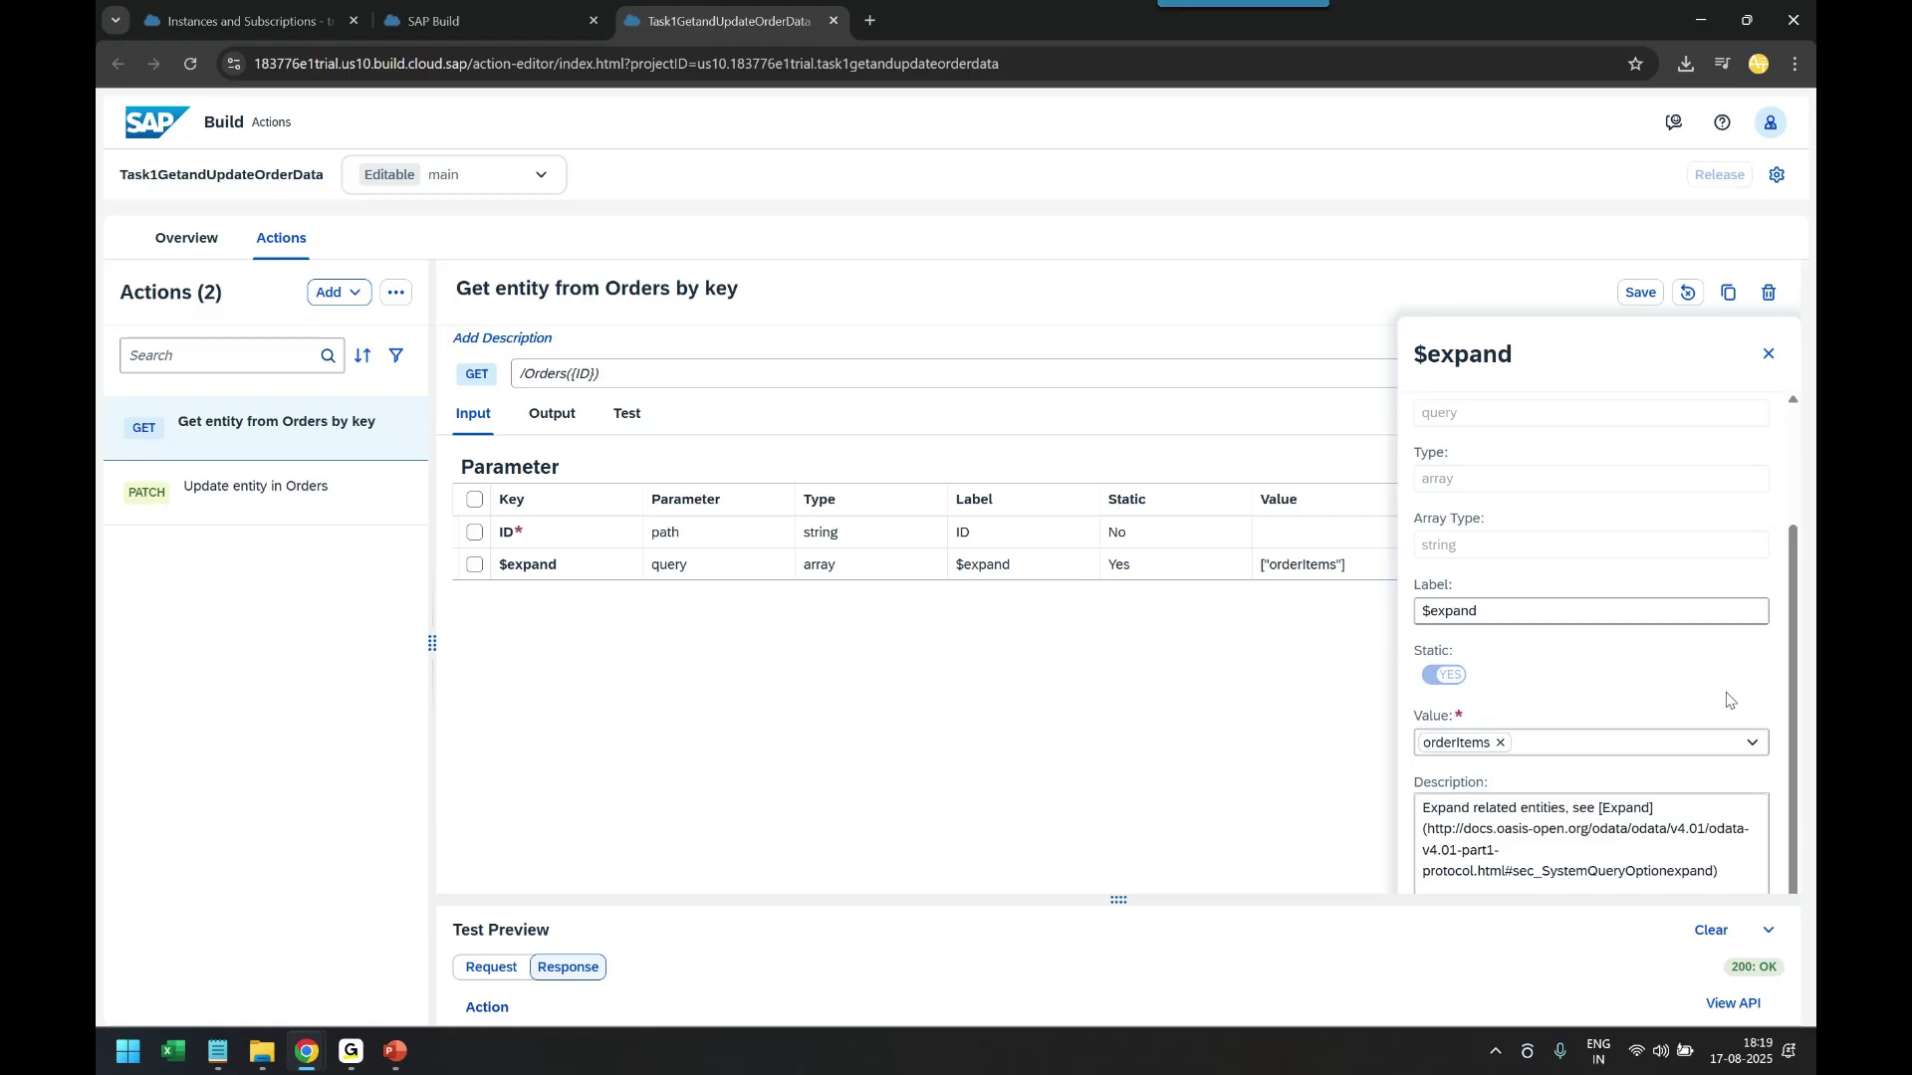
click(1769, 353)
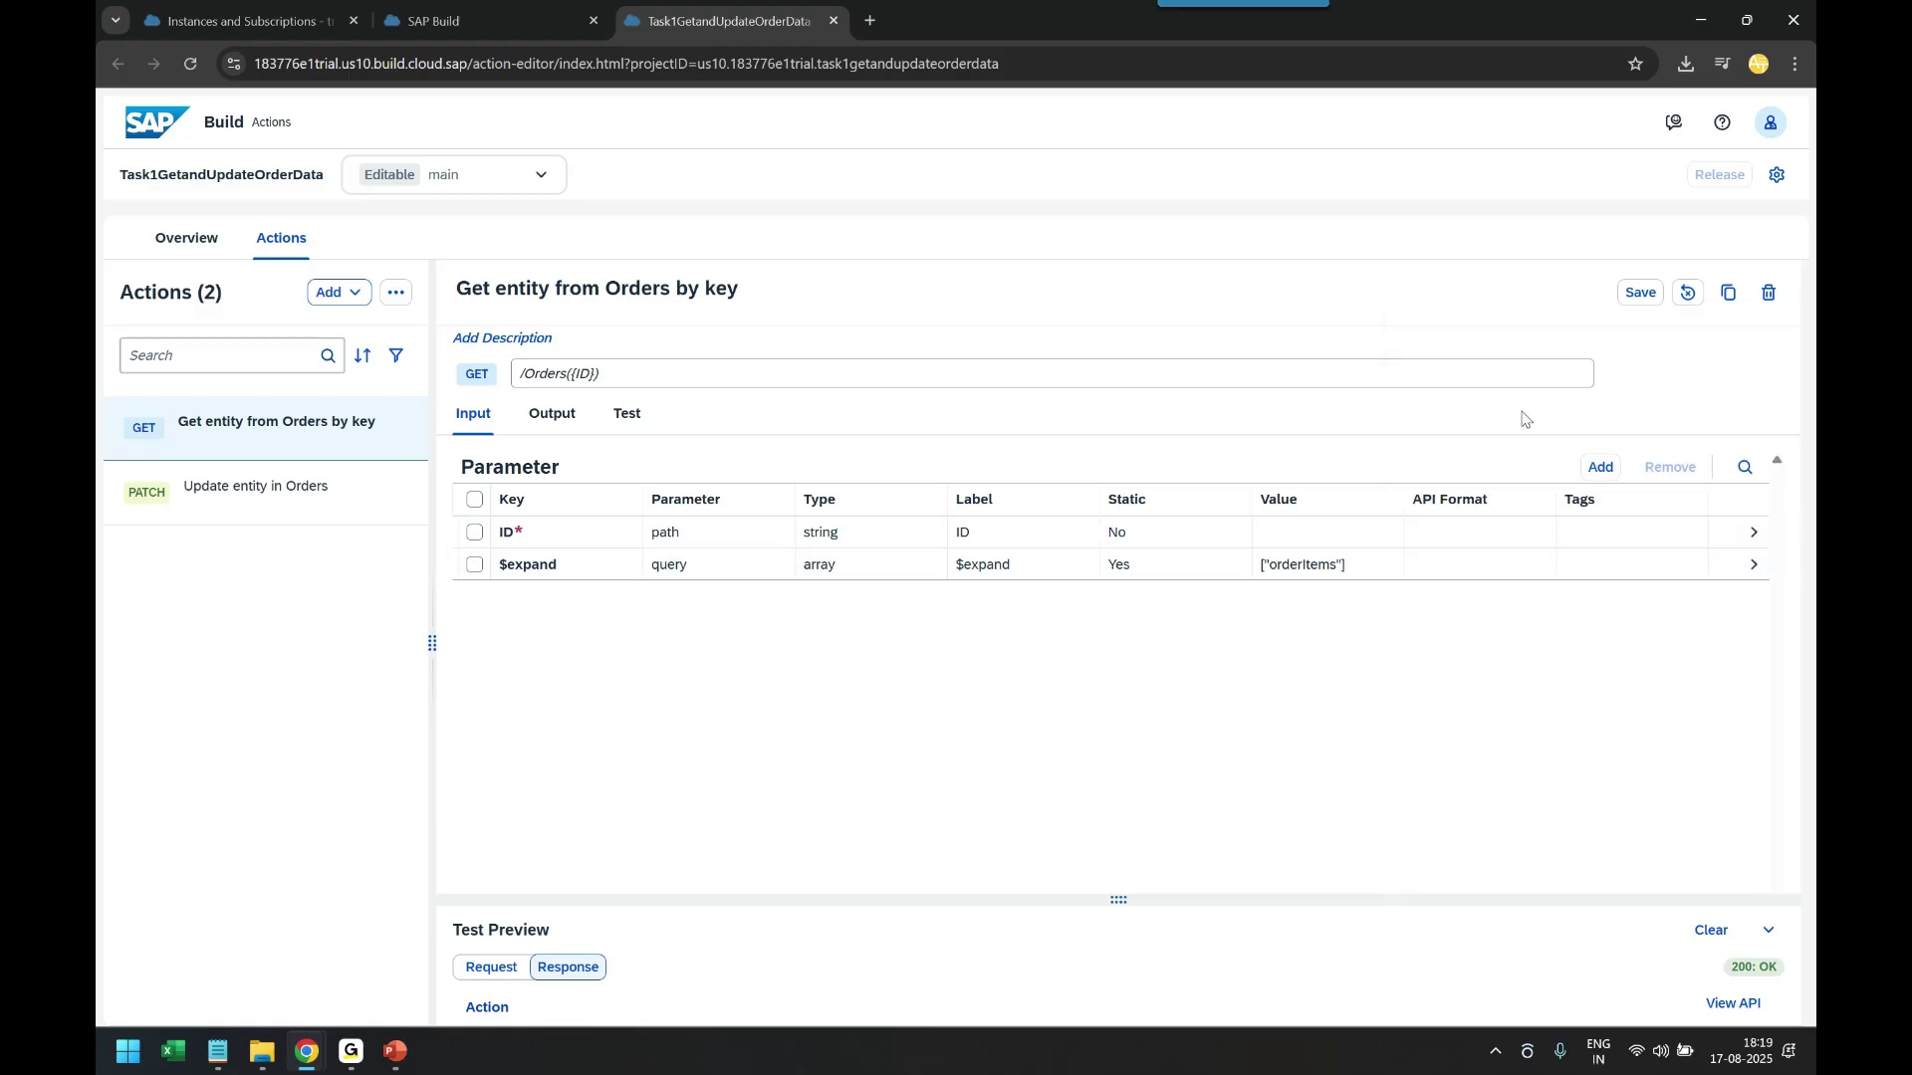
click(1636, 301)
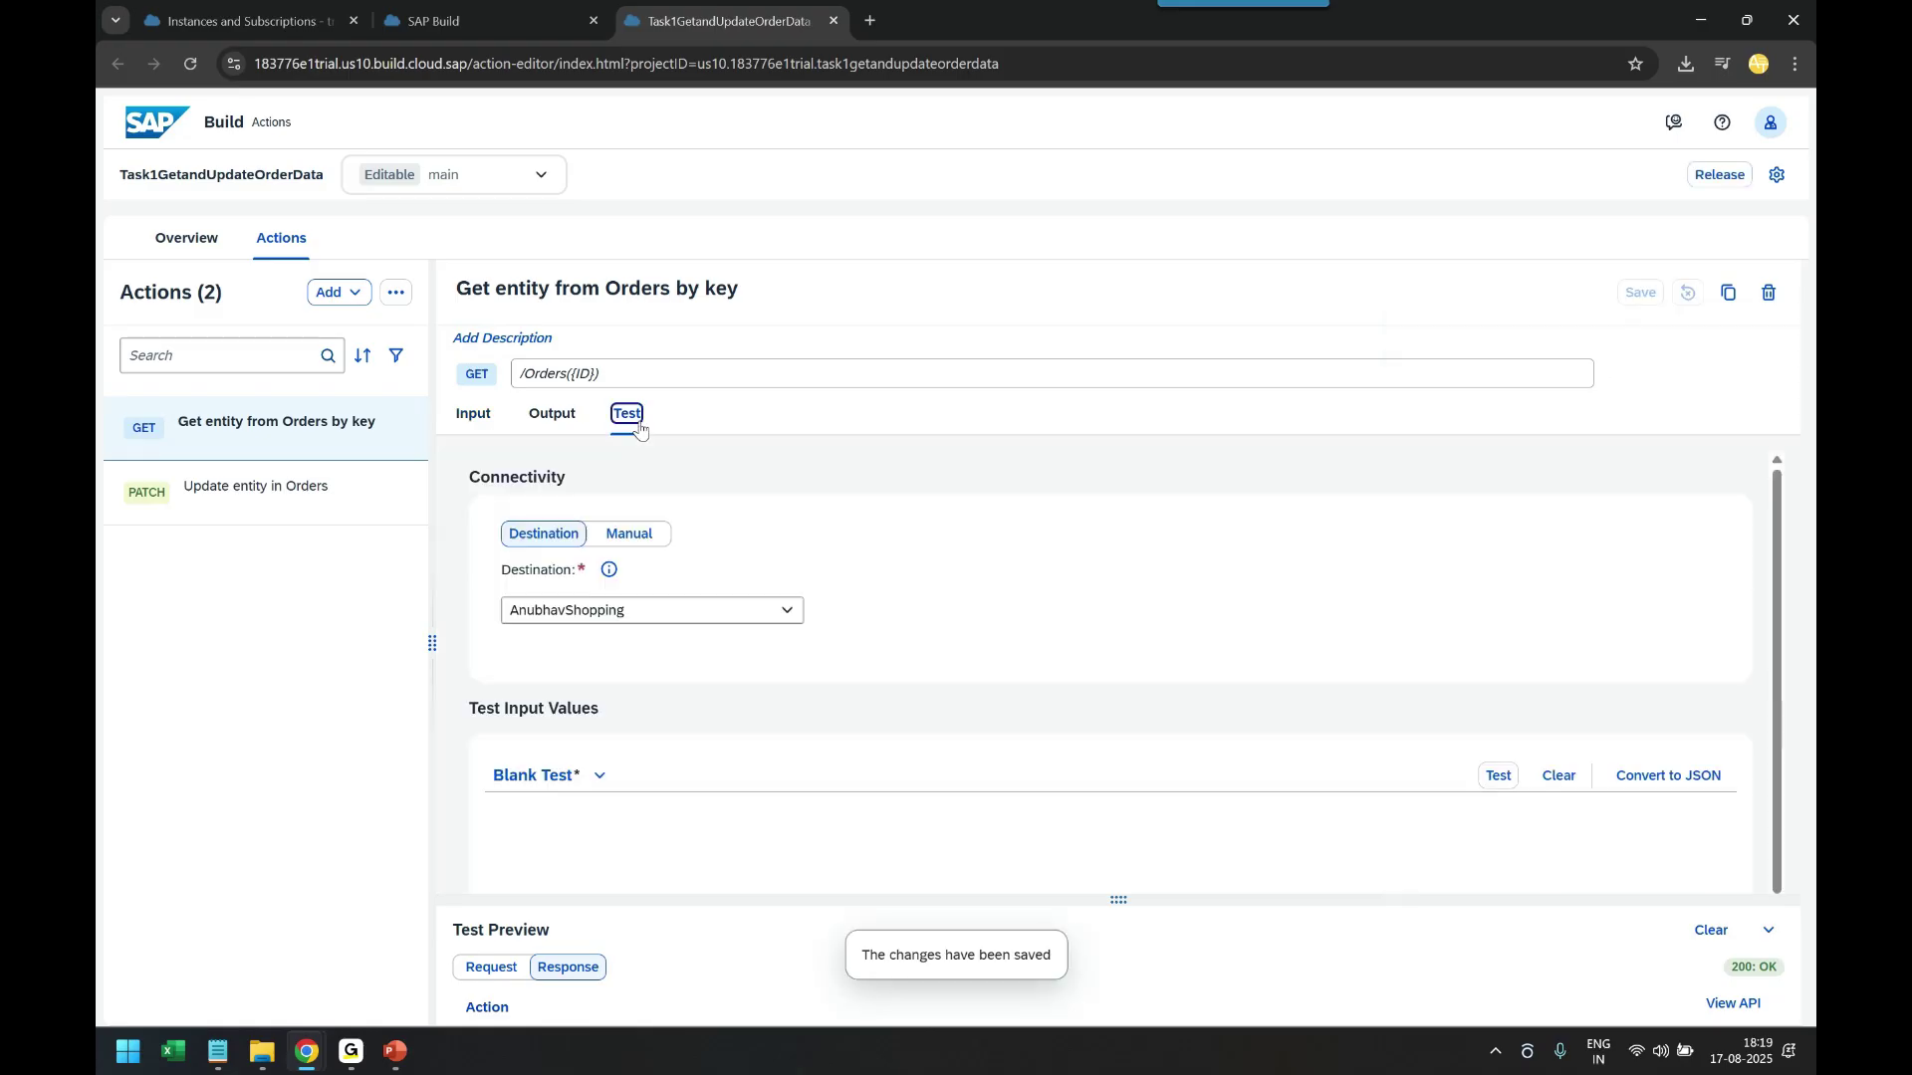
click(635, 416)
- Rerun the GET test and confirm the response includes orderItems inline and total 2000
scroll(899, 670, down, 1)
click(1498, 708)
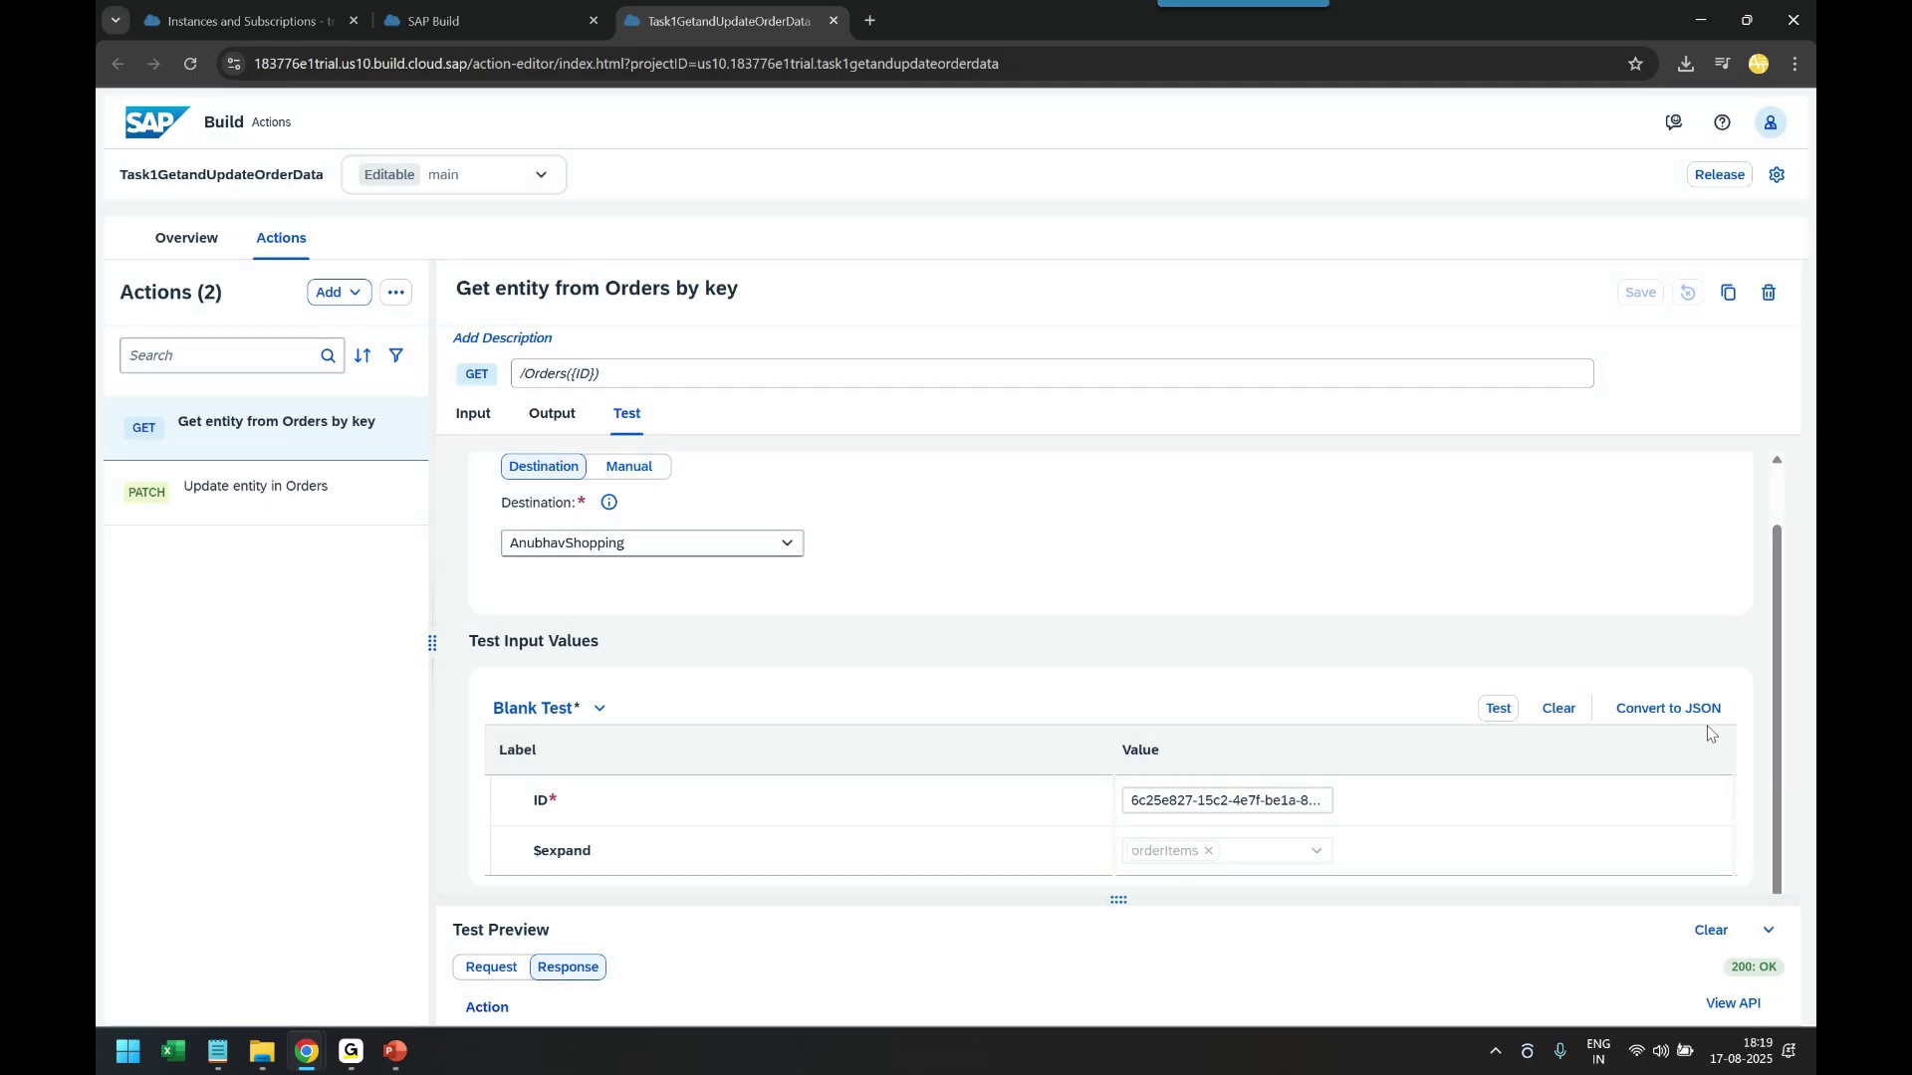
scroll(1558, 713, up, 1)
scroll(1554, 738, down, 1)
drag(1160, 904, 1157, 554)
scroll(867, 791, down, 1)
scroll(791, 798, up, 1)
drag(520, 854, 597, 901)
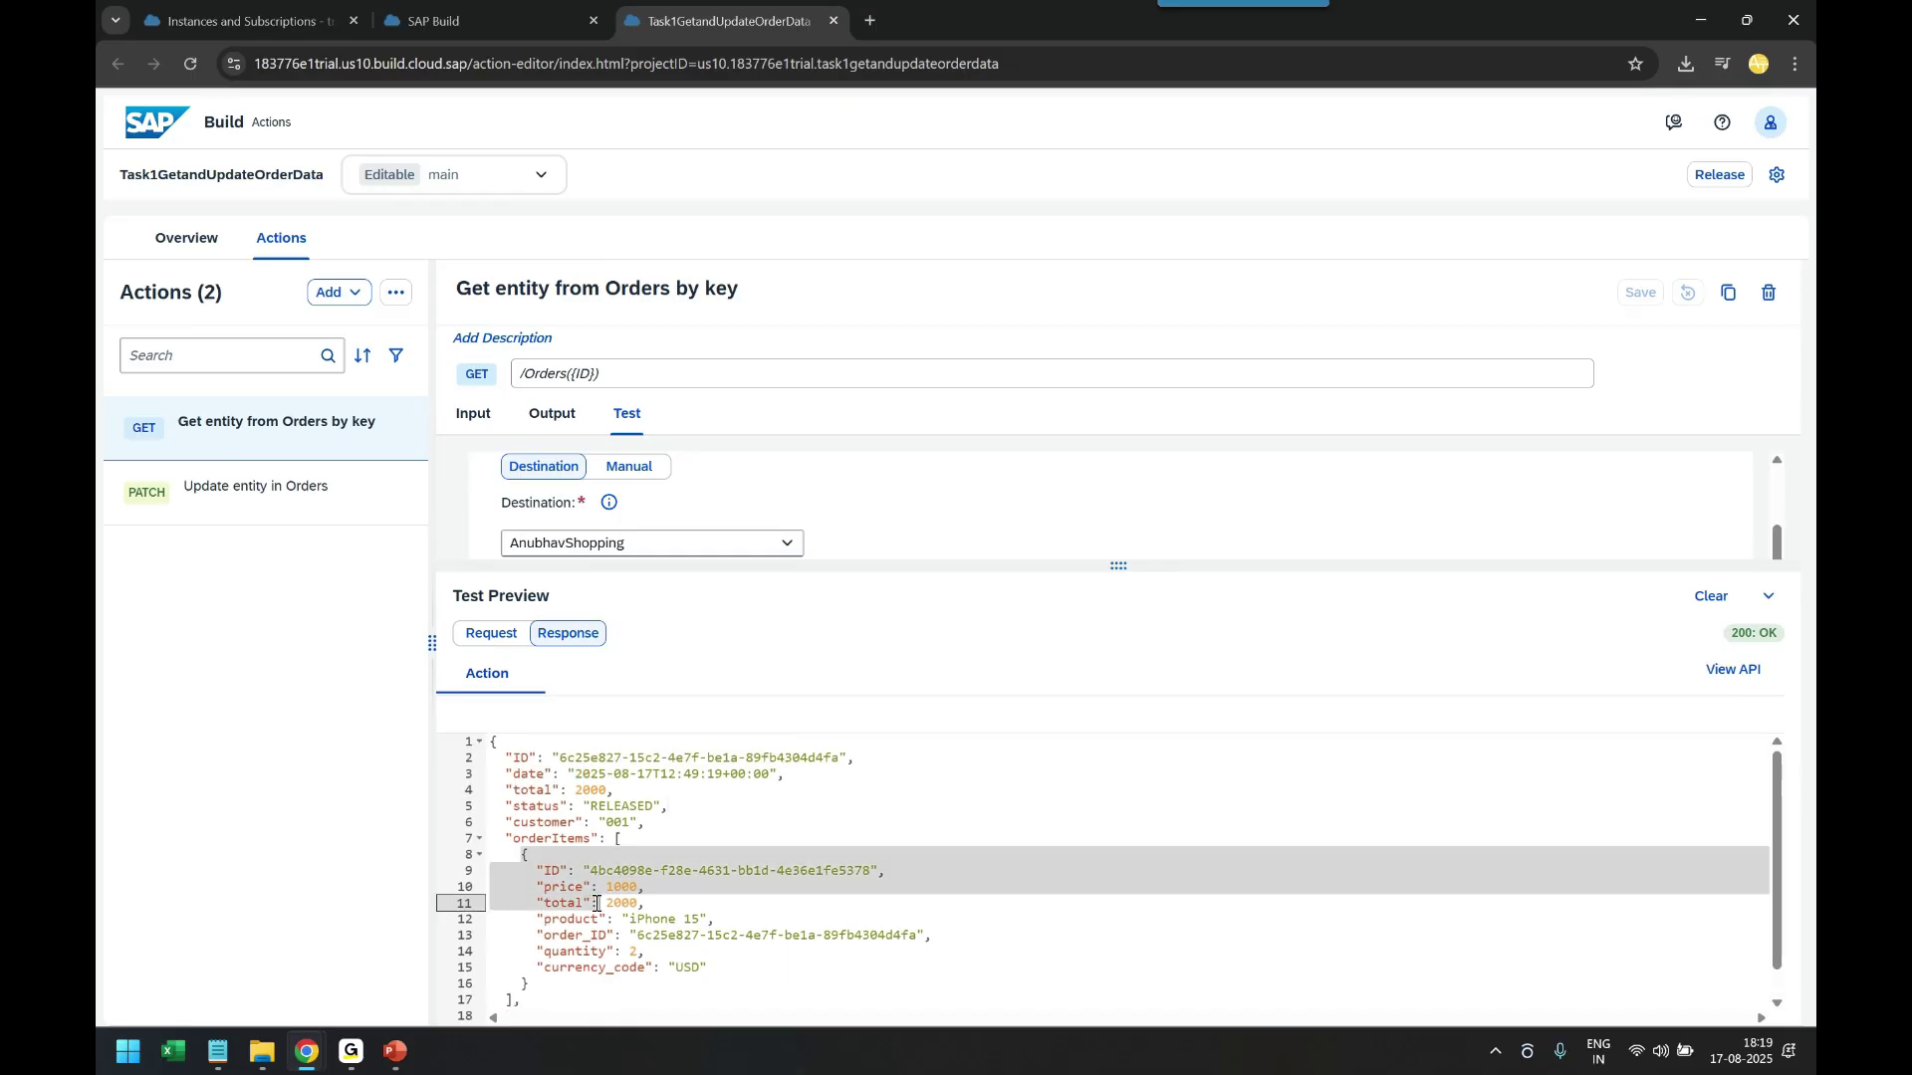
click(621, 839)
click(654, 793)
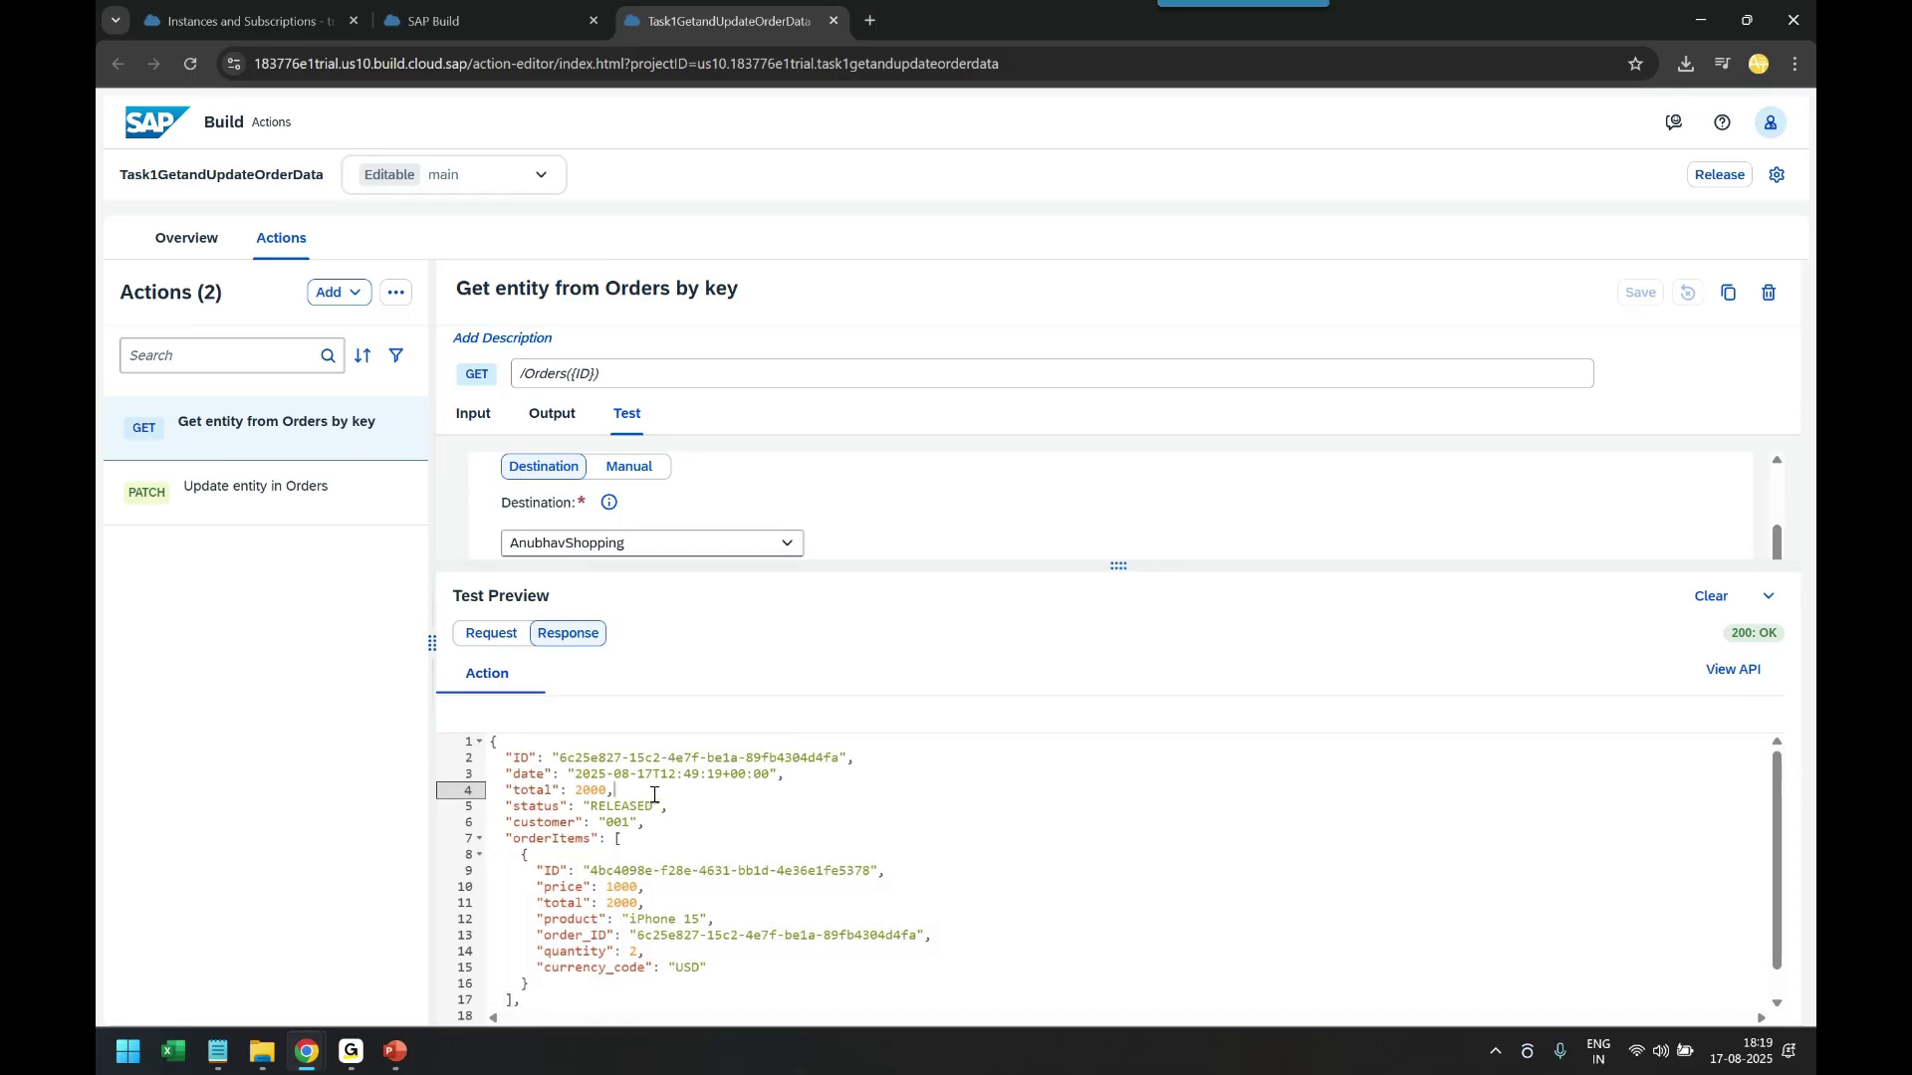
drag(1117, 570, 1138, 773)
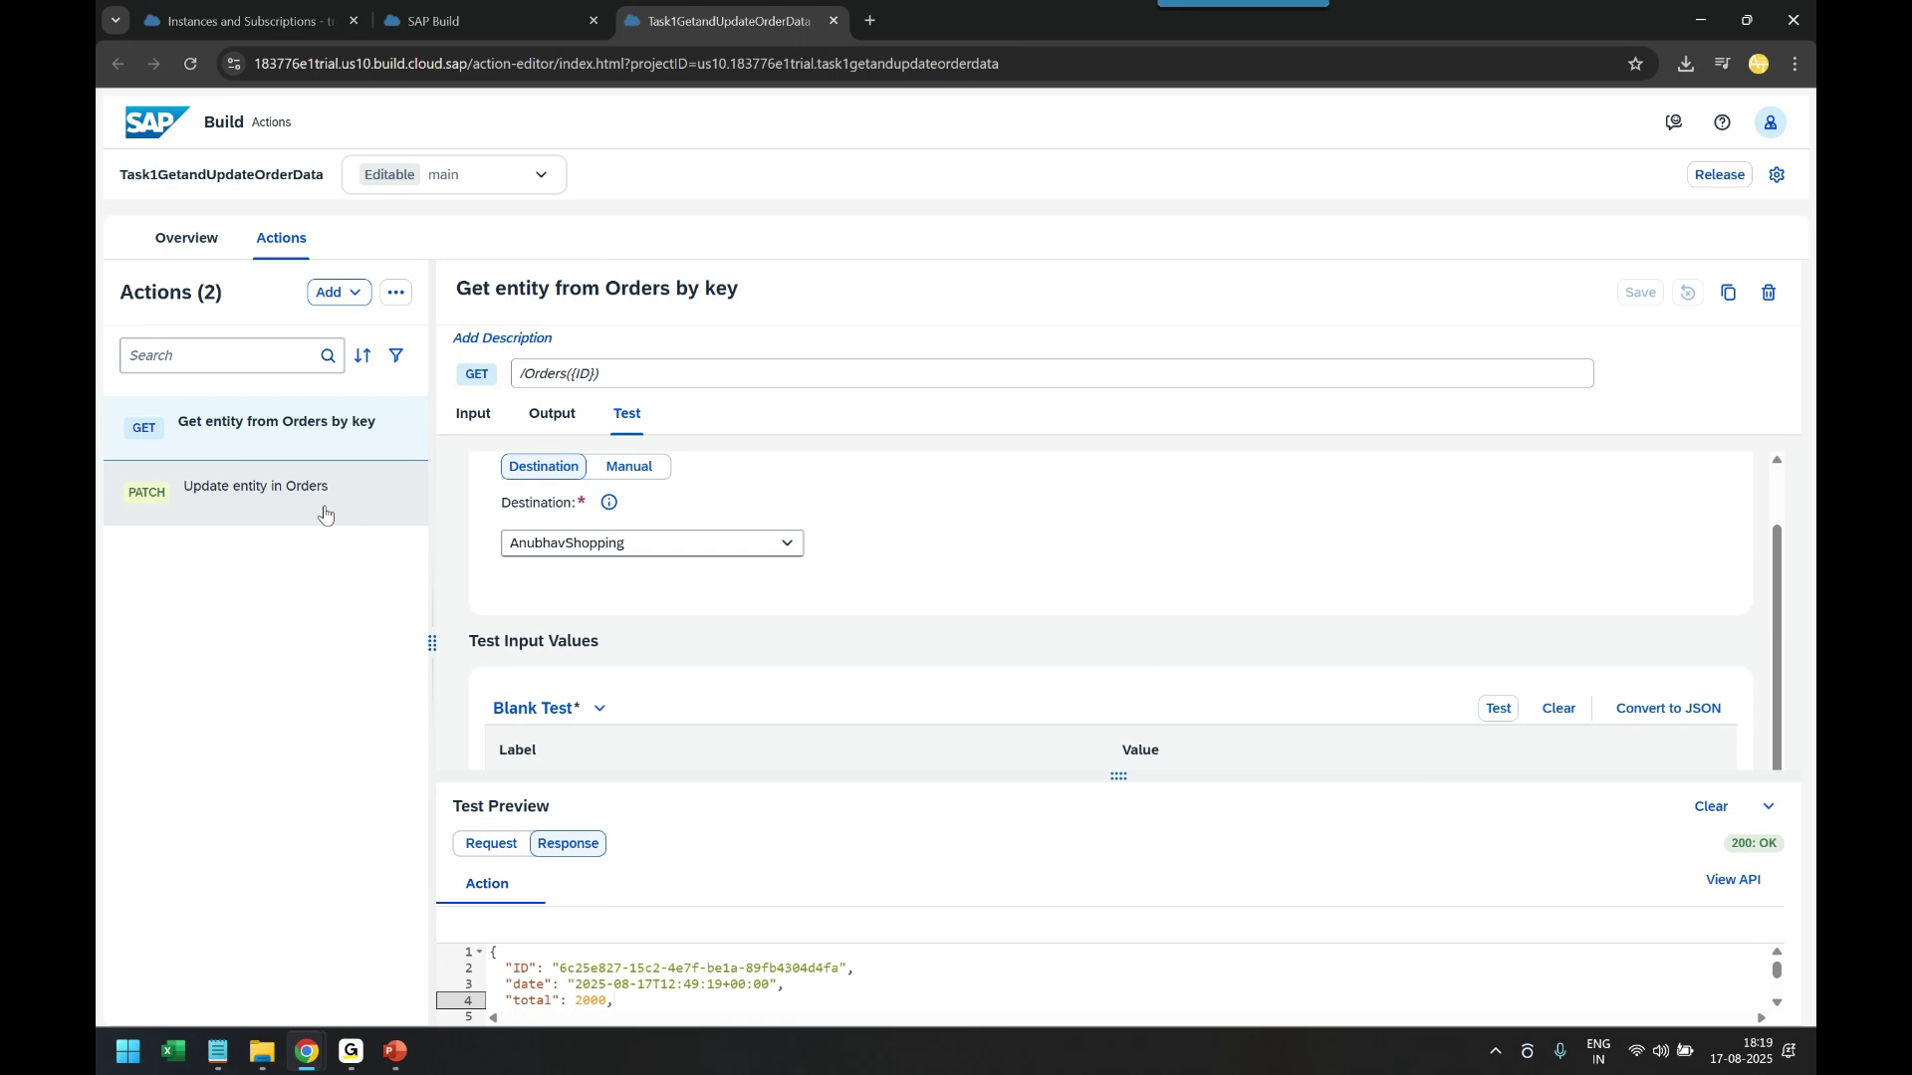
click(253, 500)
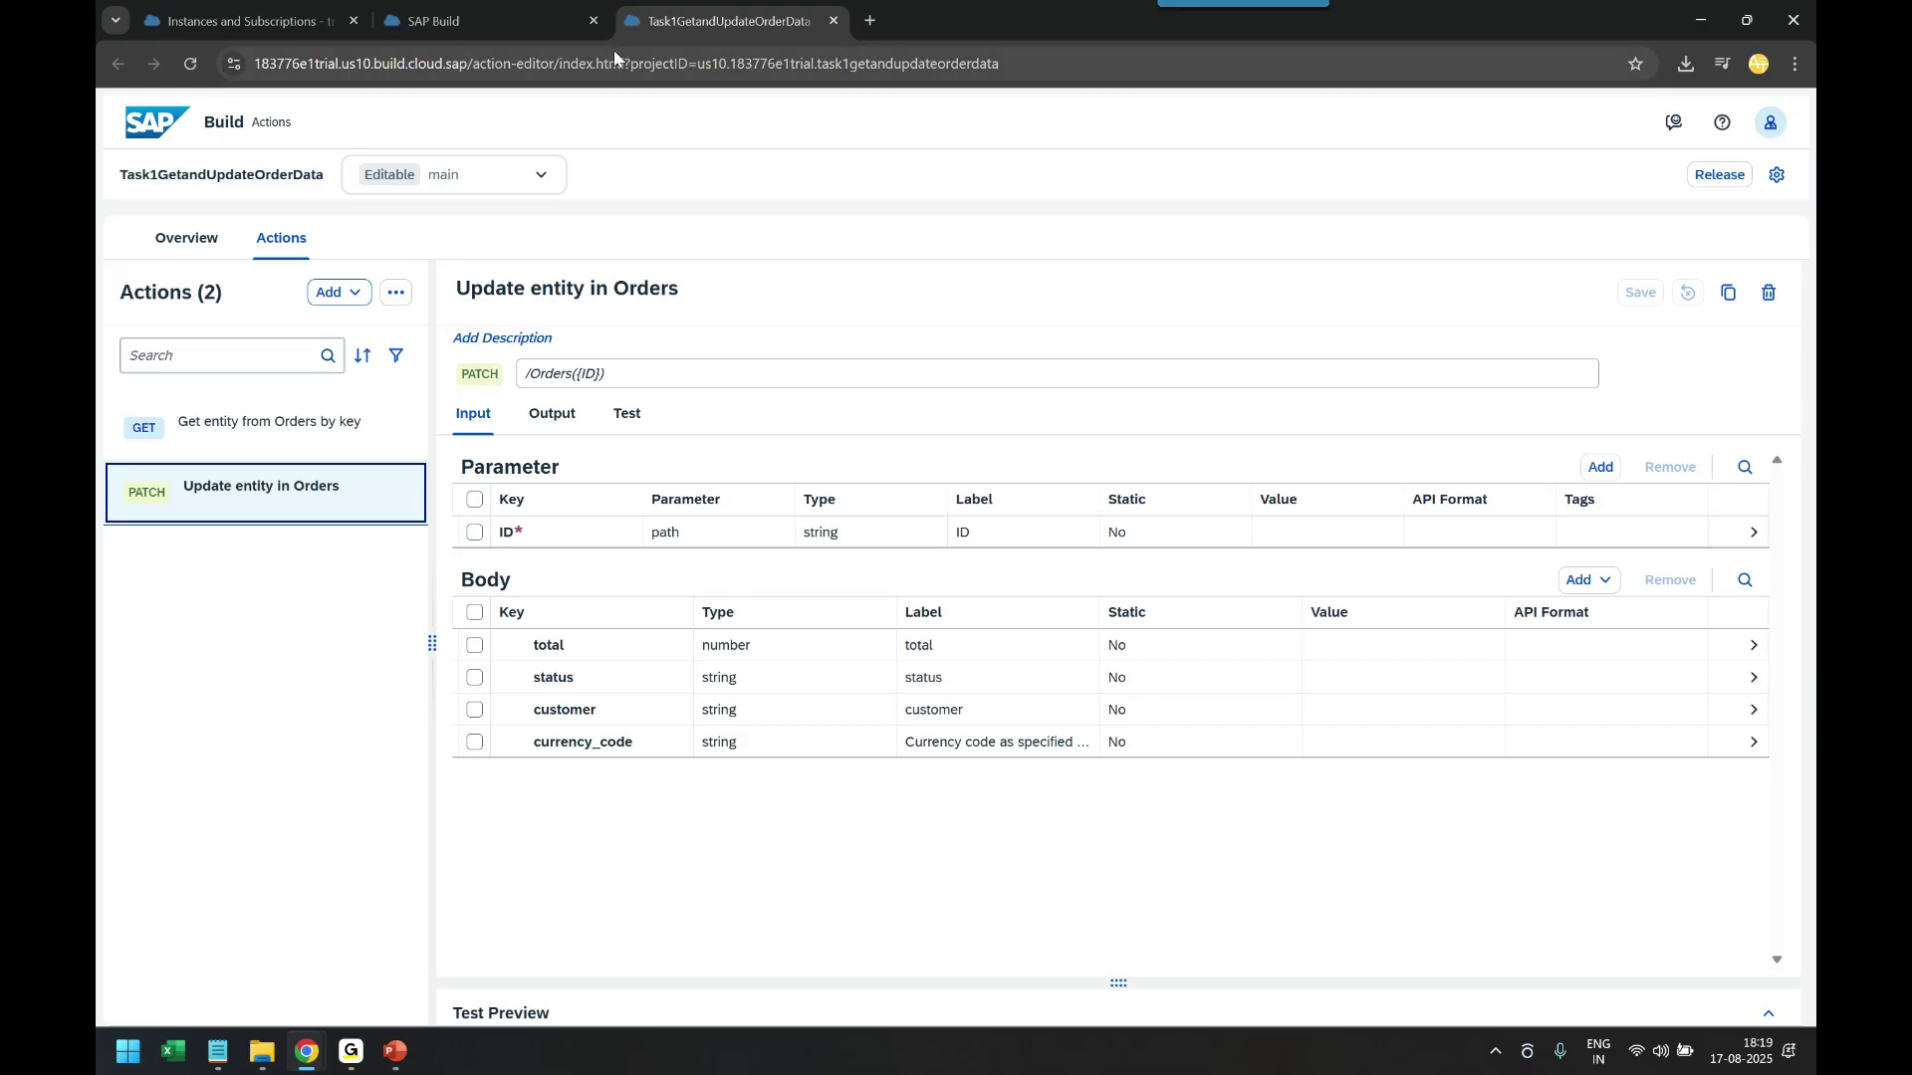
- Check the order's current status RELEASED in the Chrome JSON
key(alt+Tab)
click(304, 302)
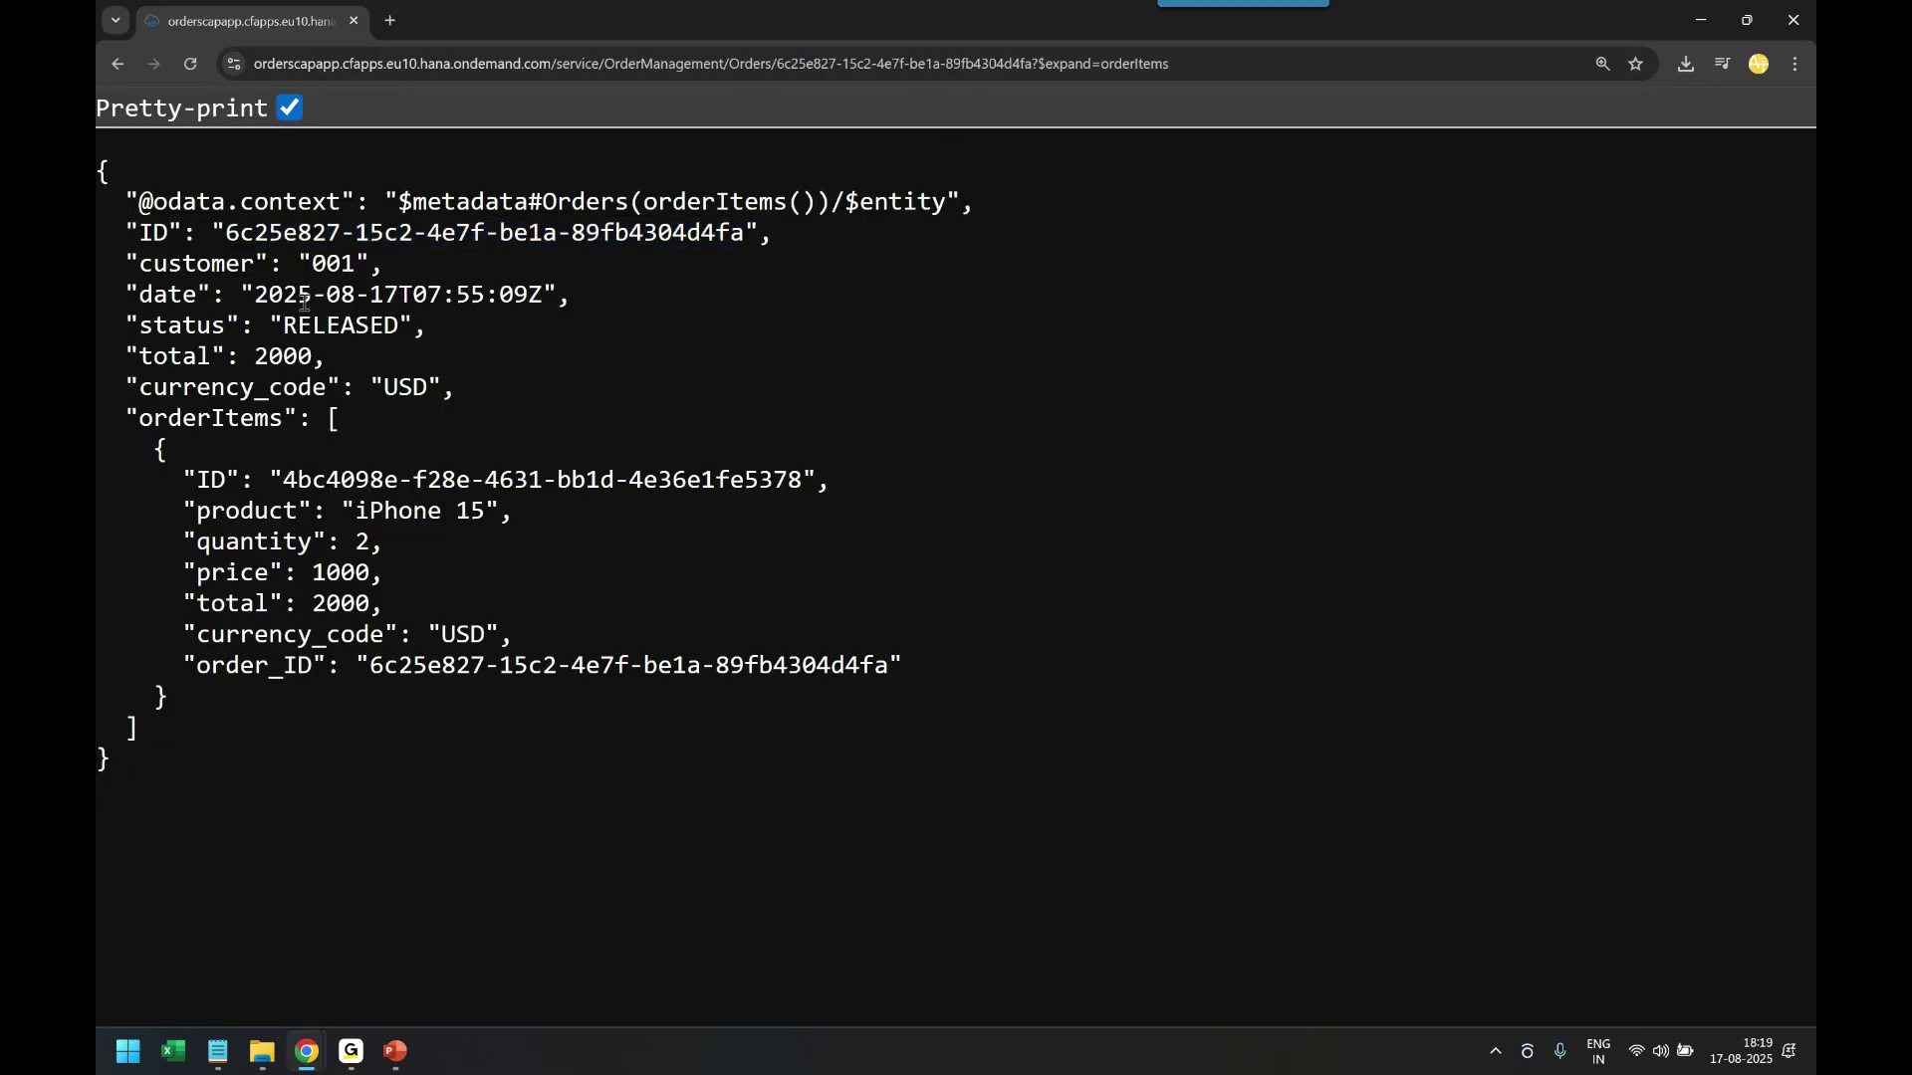
double_click(227, 325)
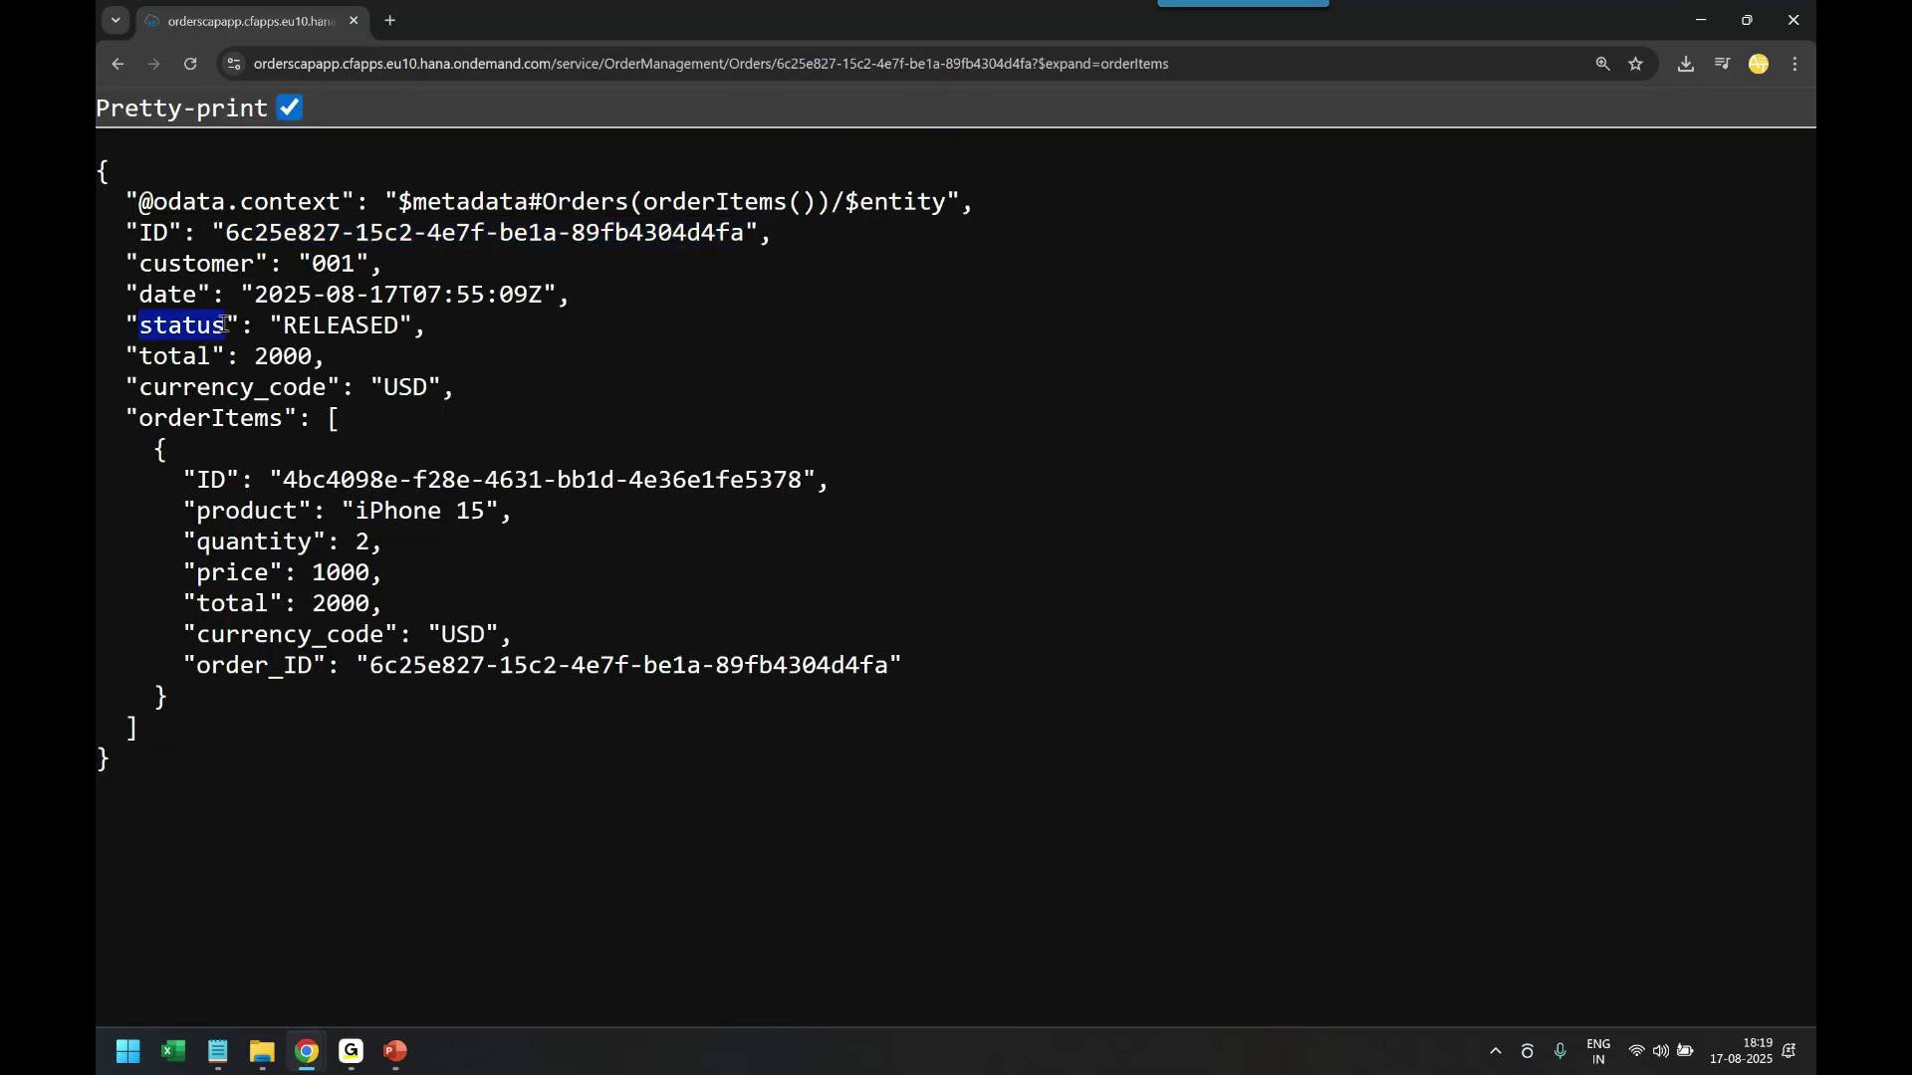
double_click(349, 325)
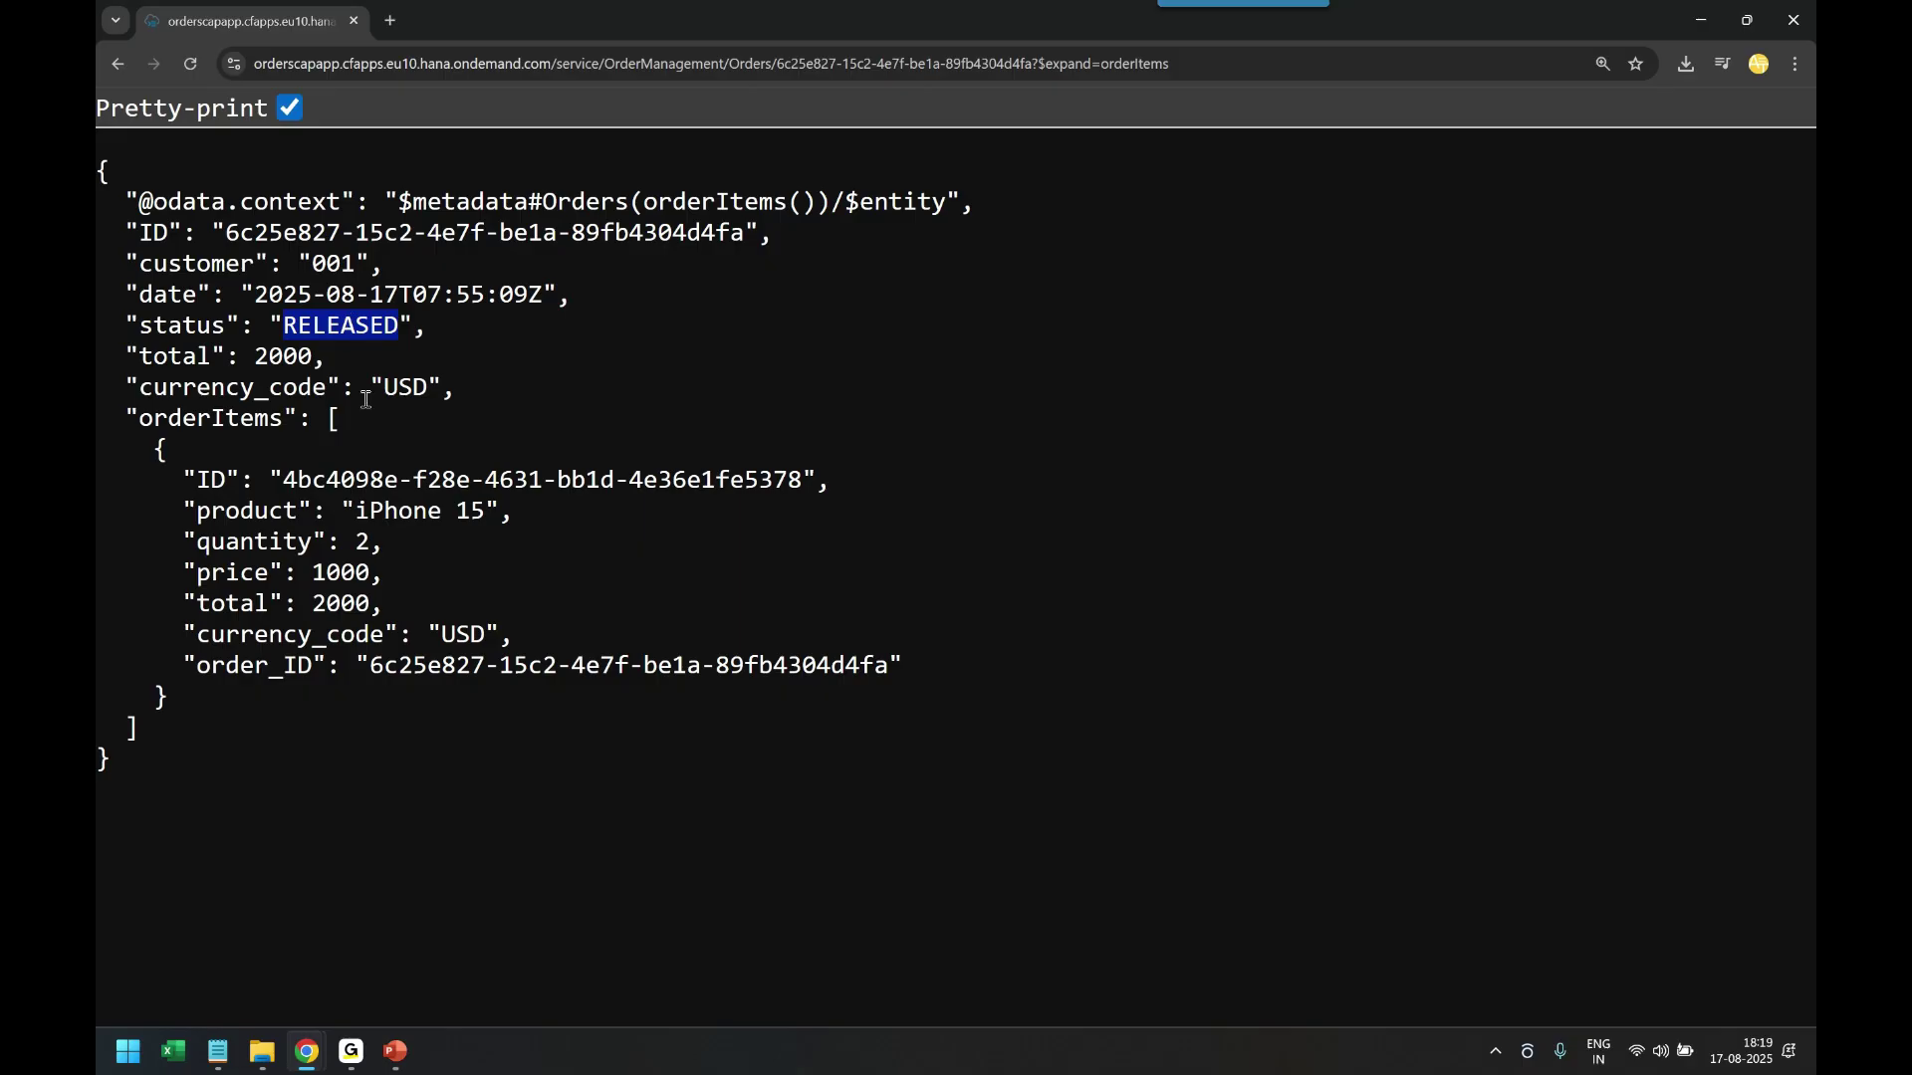
key(alt+Tab)
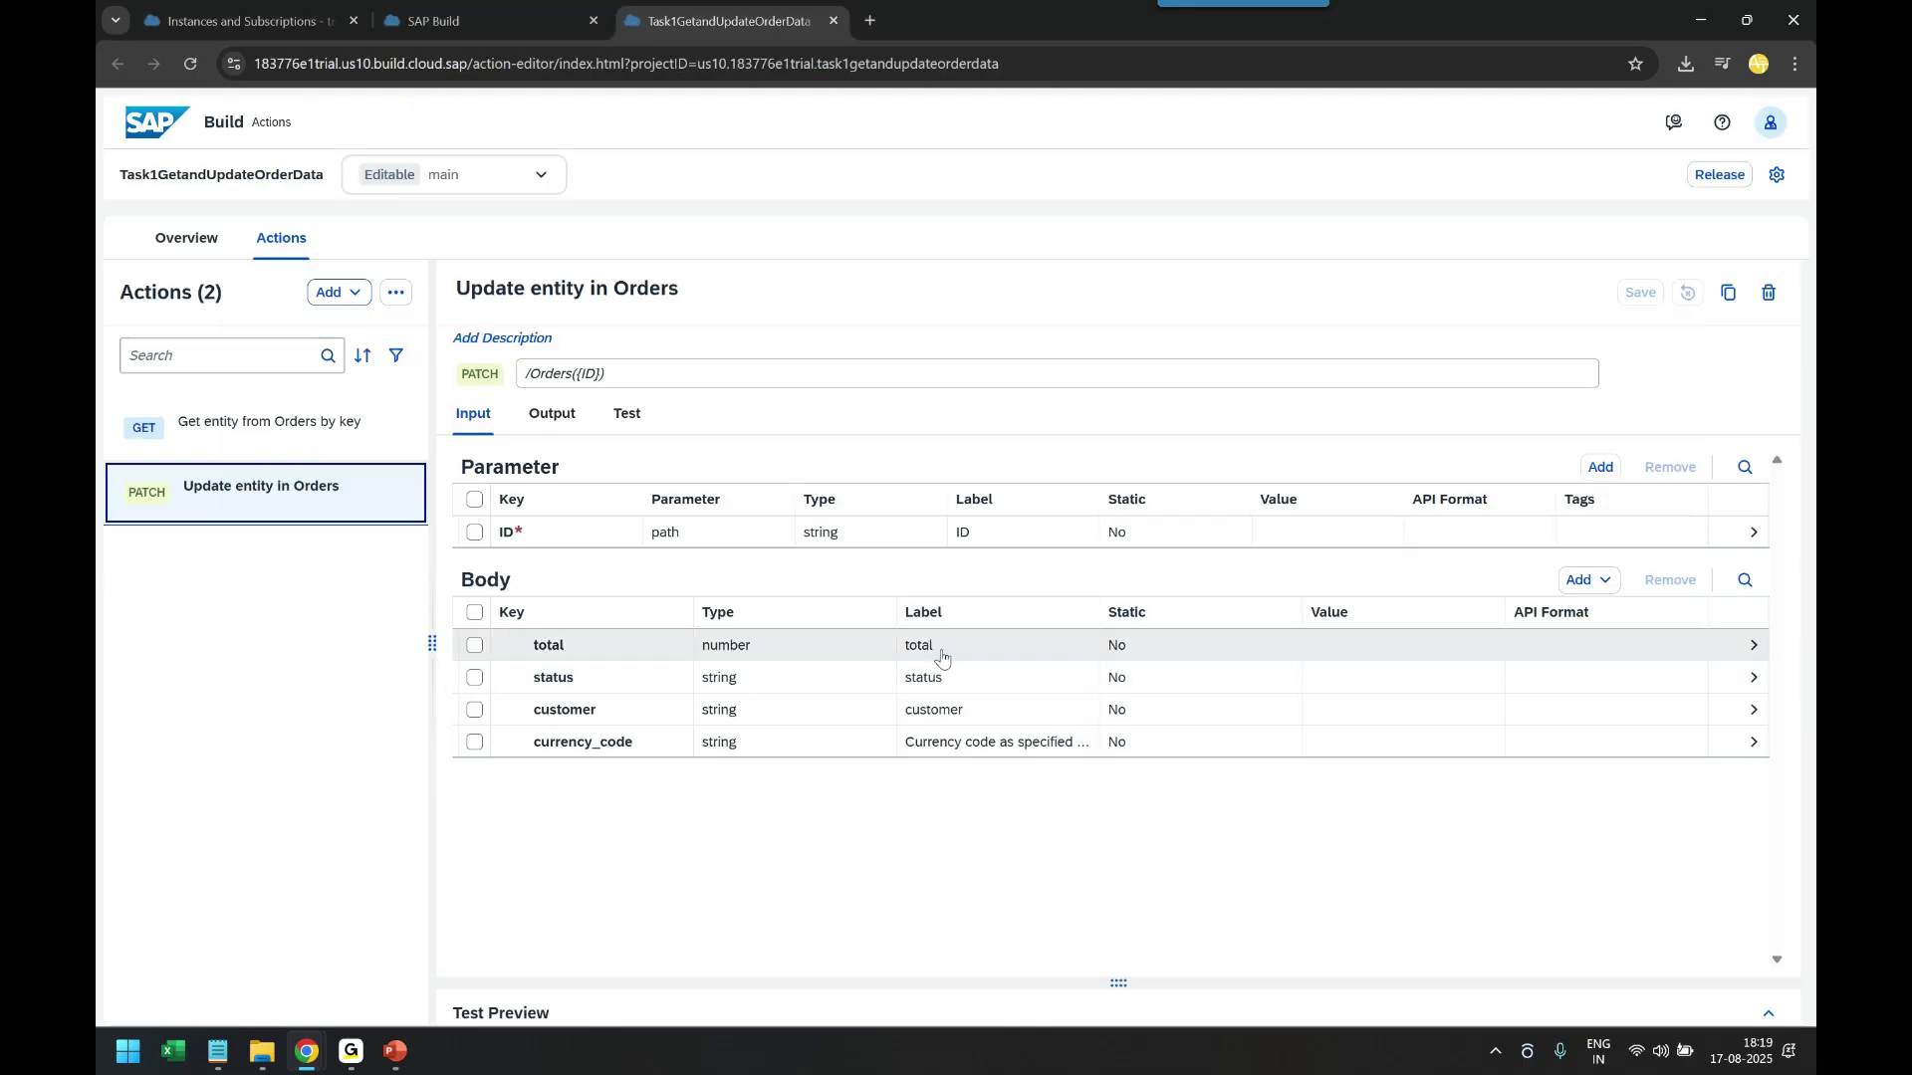
- Test Update entity in Orders with the pasted order ID and status ON HOLD
click(611, 418)
scroll(1115, 687, down, 3)
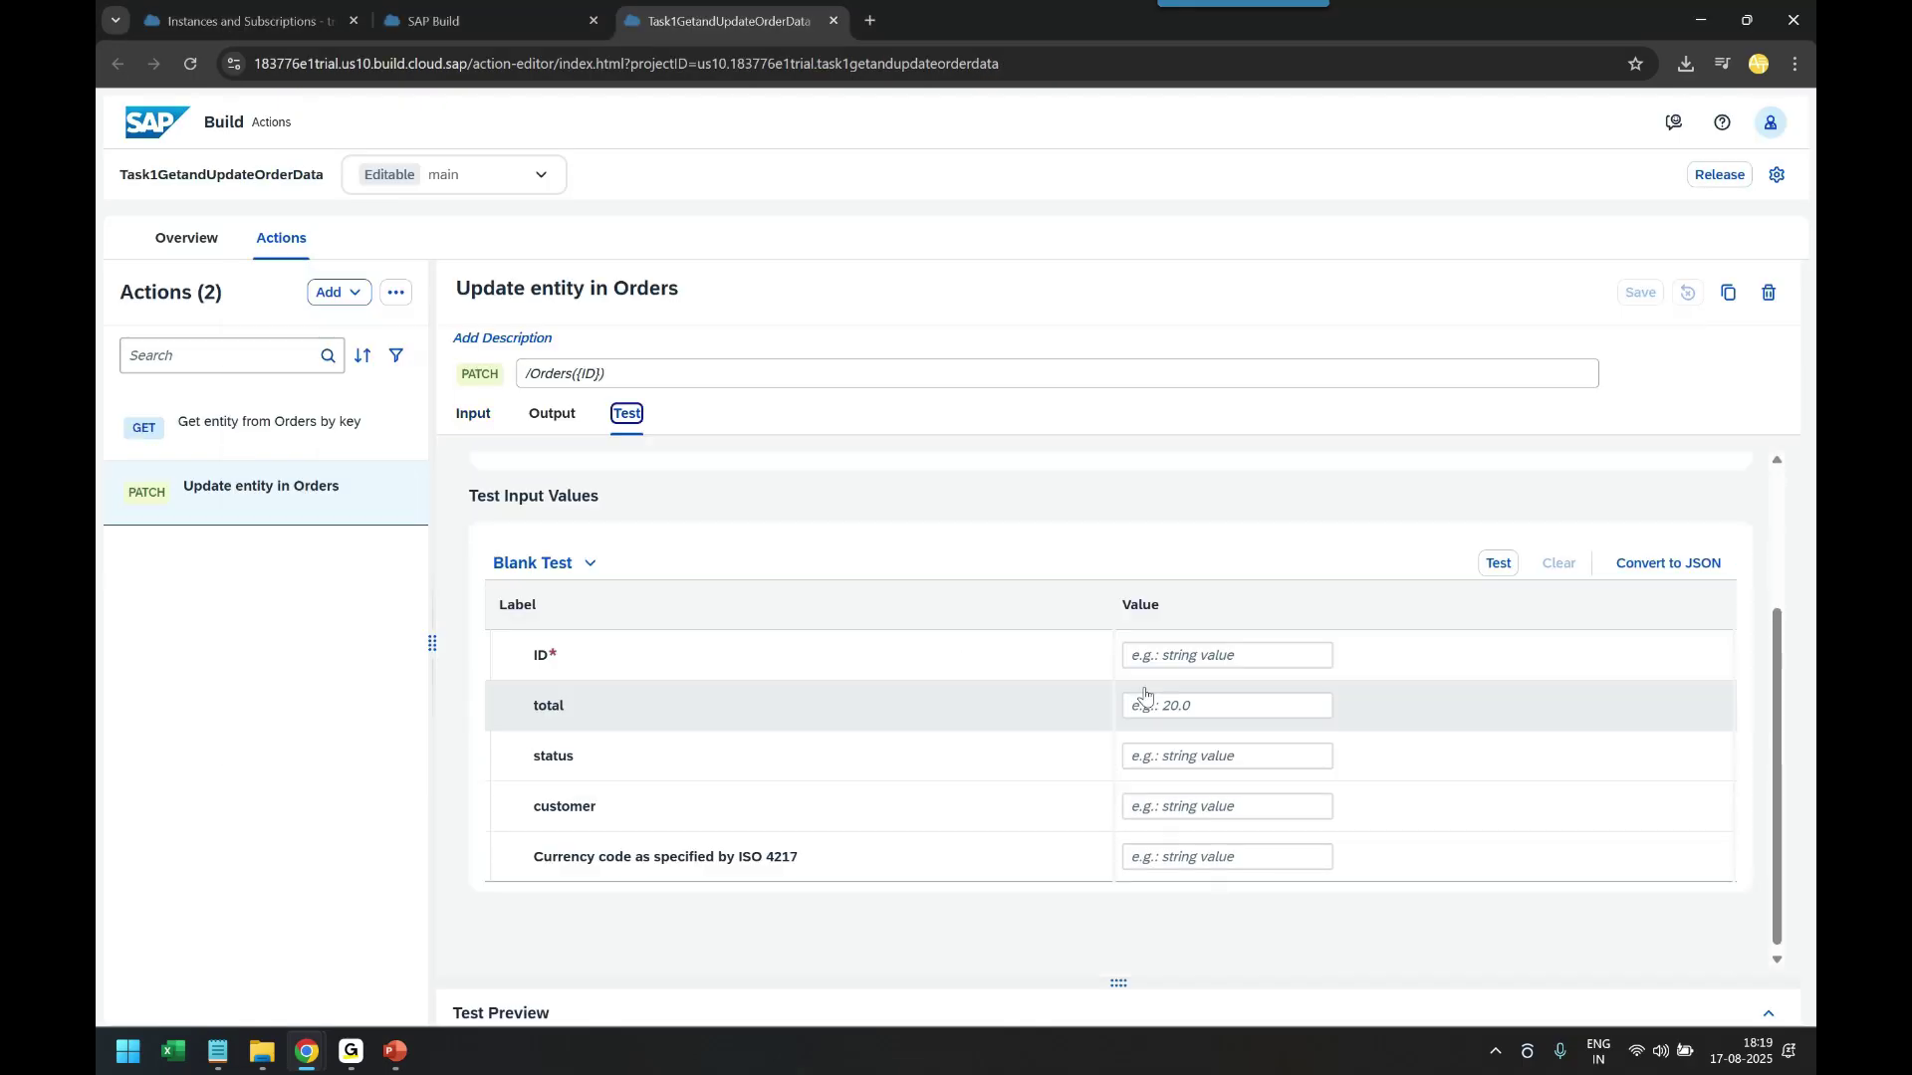
click(1184, 650)
key(ctrl+v)
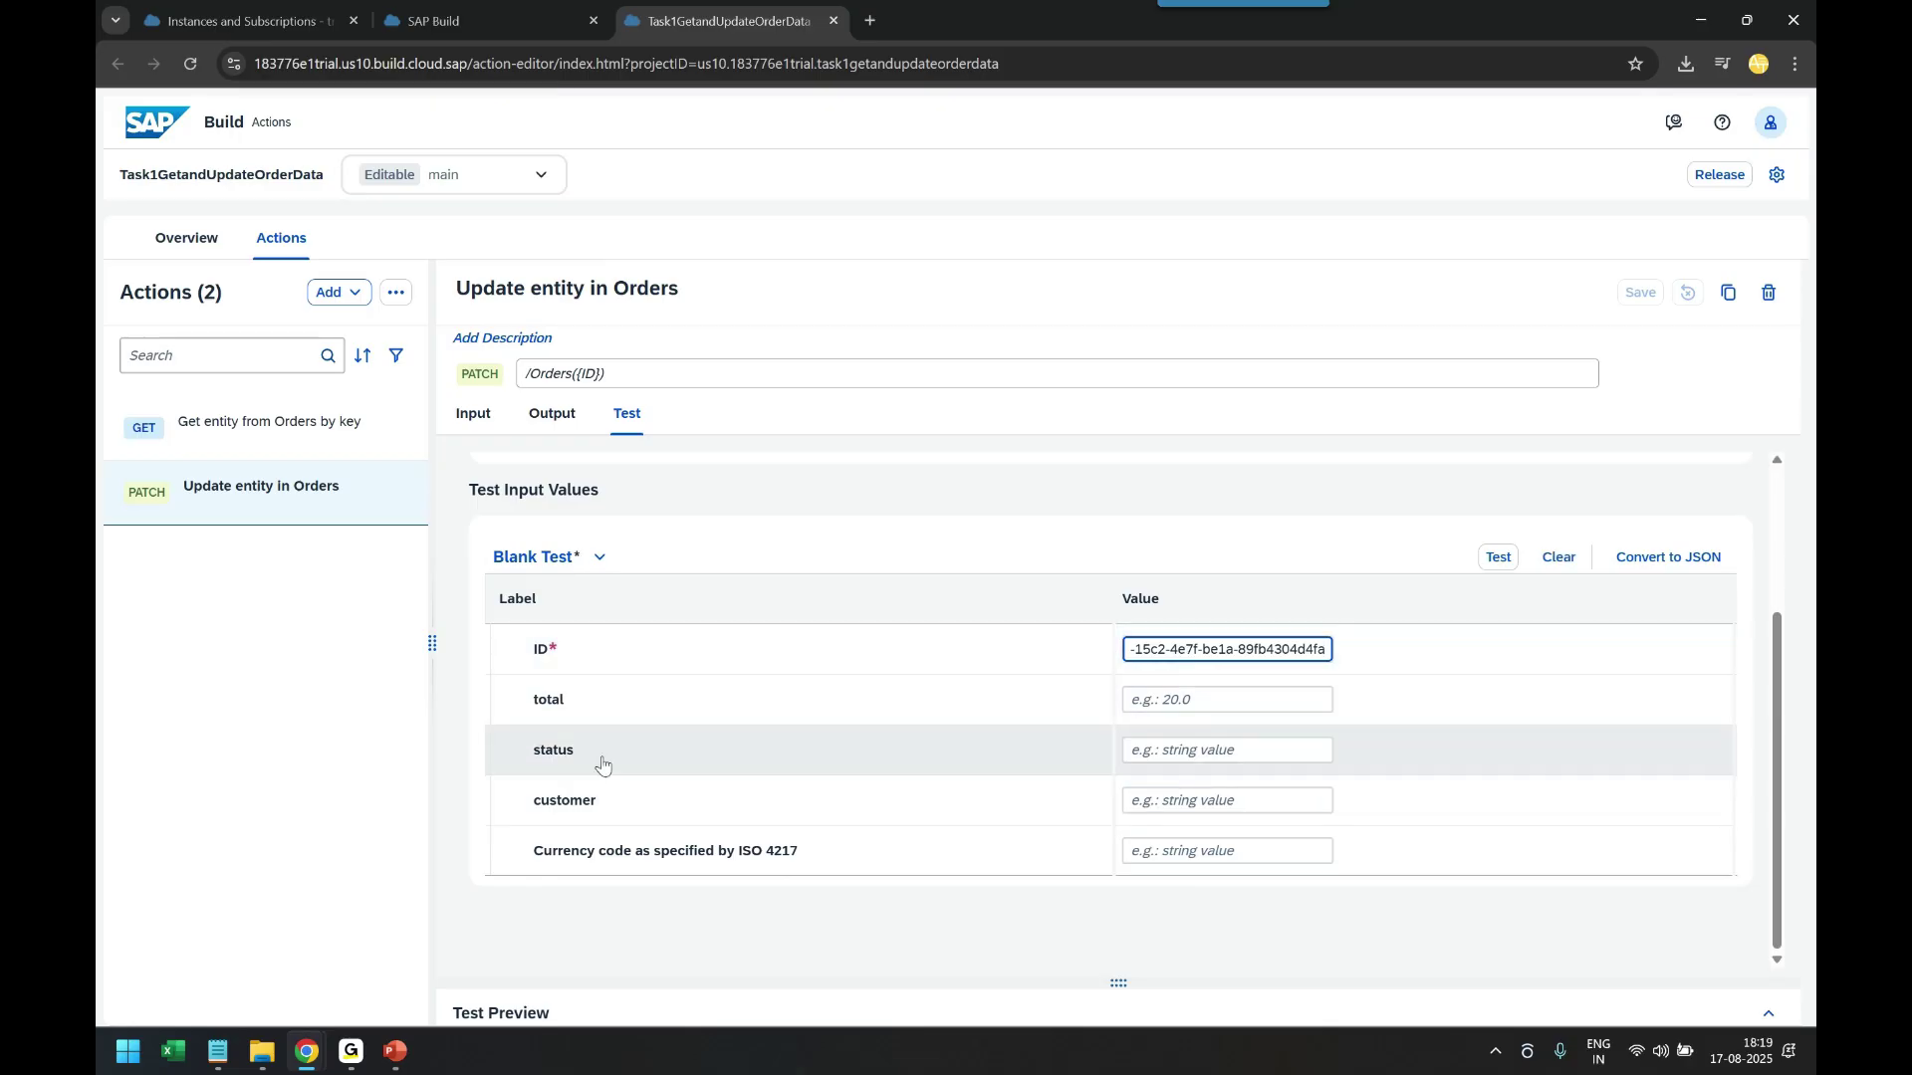
click(1215, 757)
text(CAN)
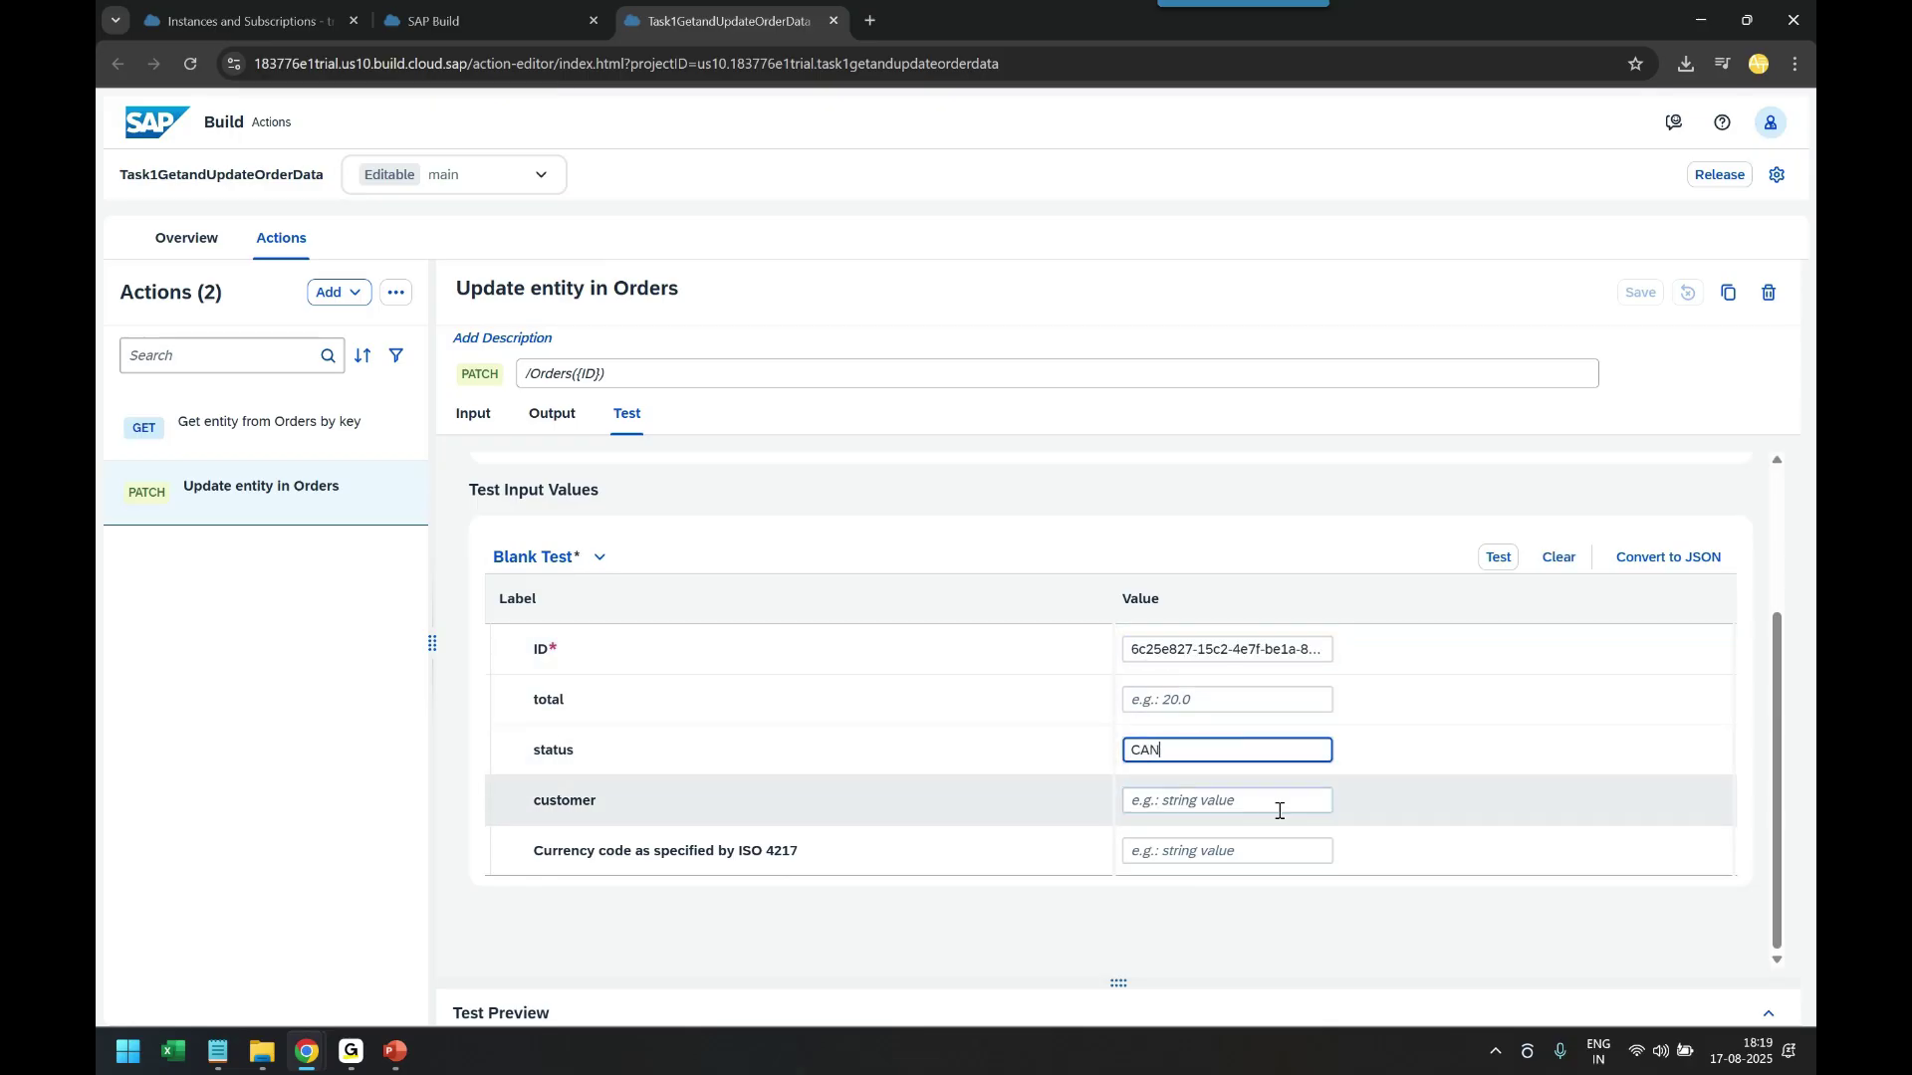
key(BackSpace)
key(BackSpace)
text(ON HOLD)
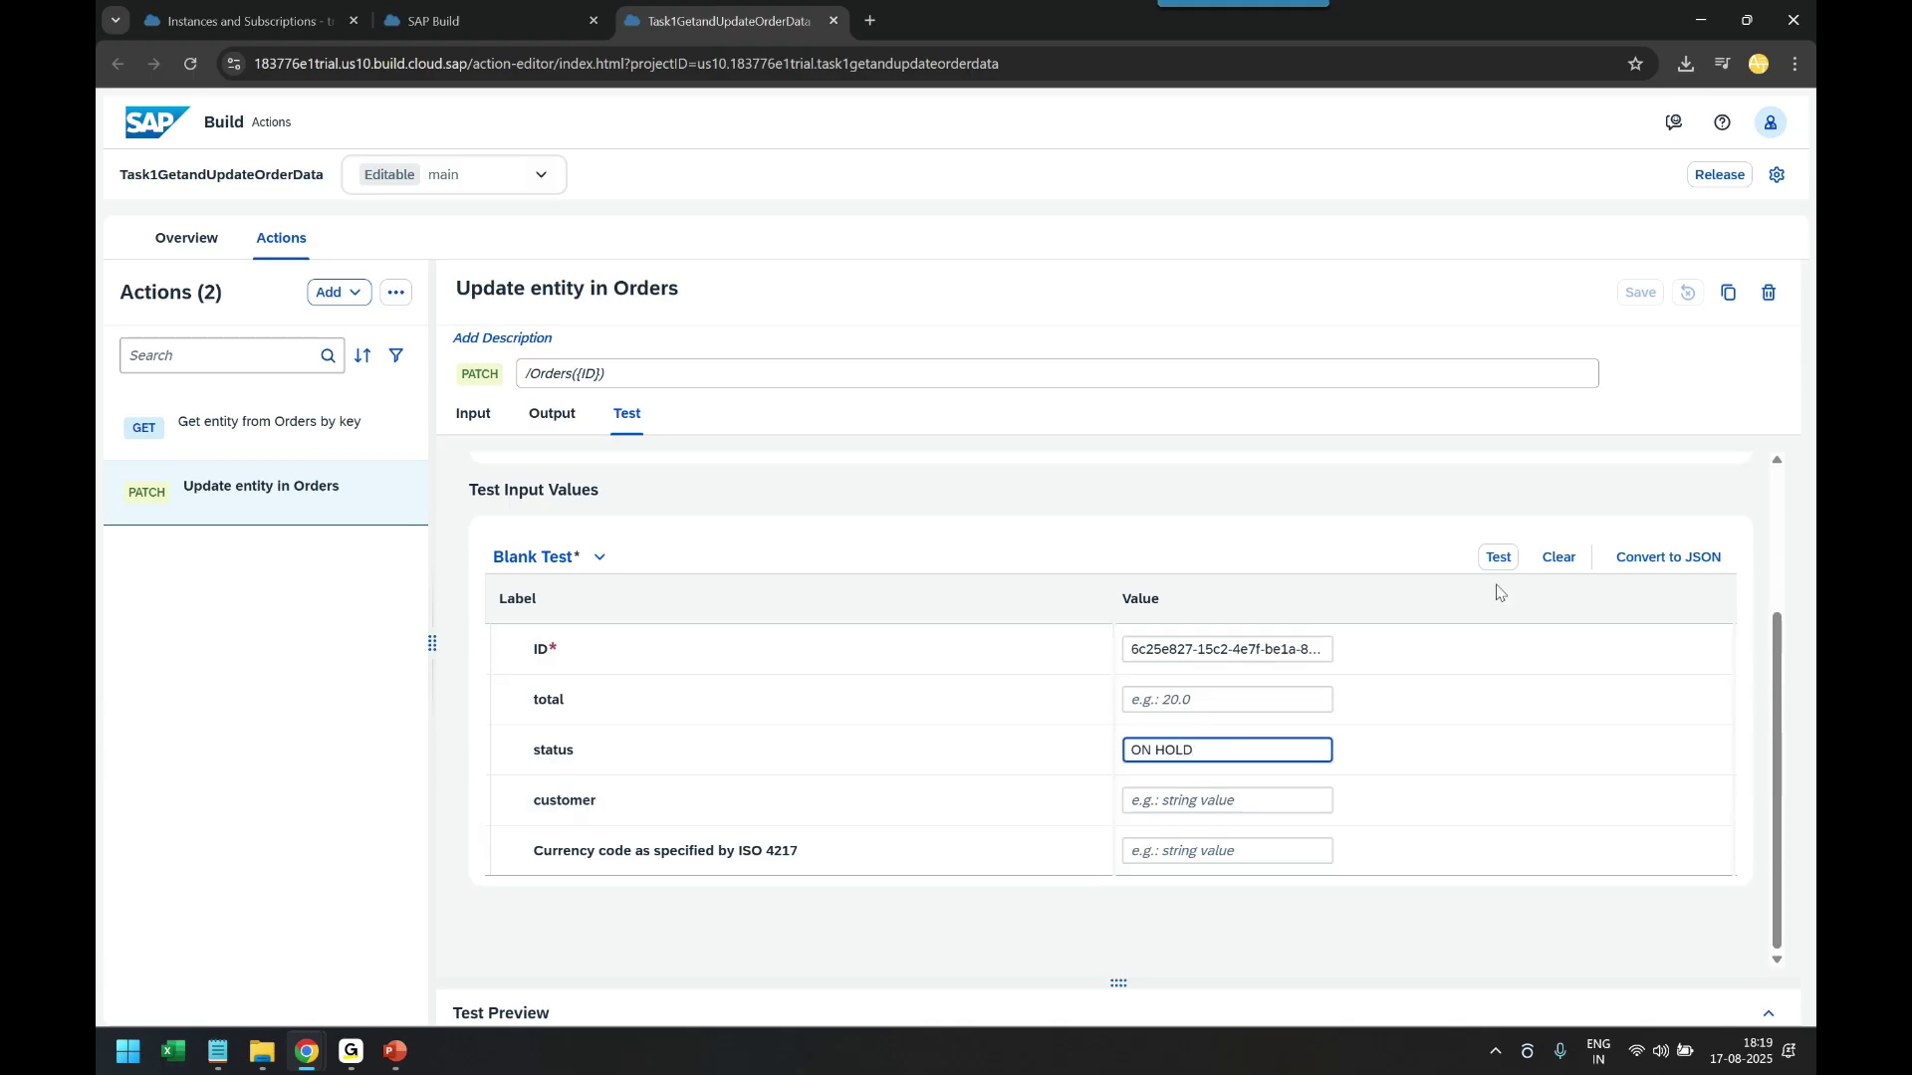
click(1498, 557)
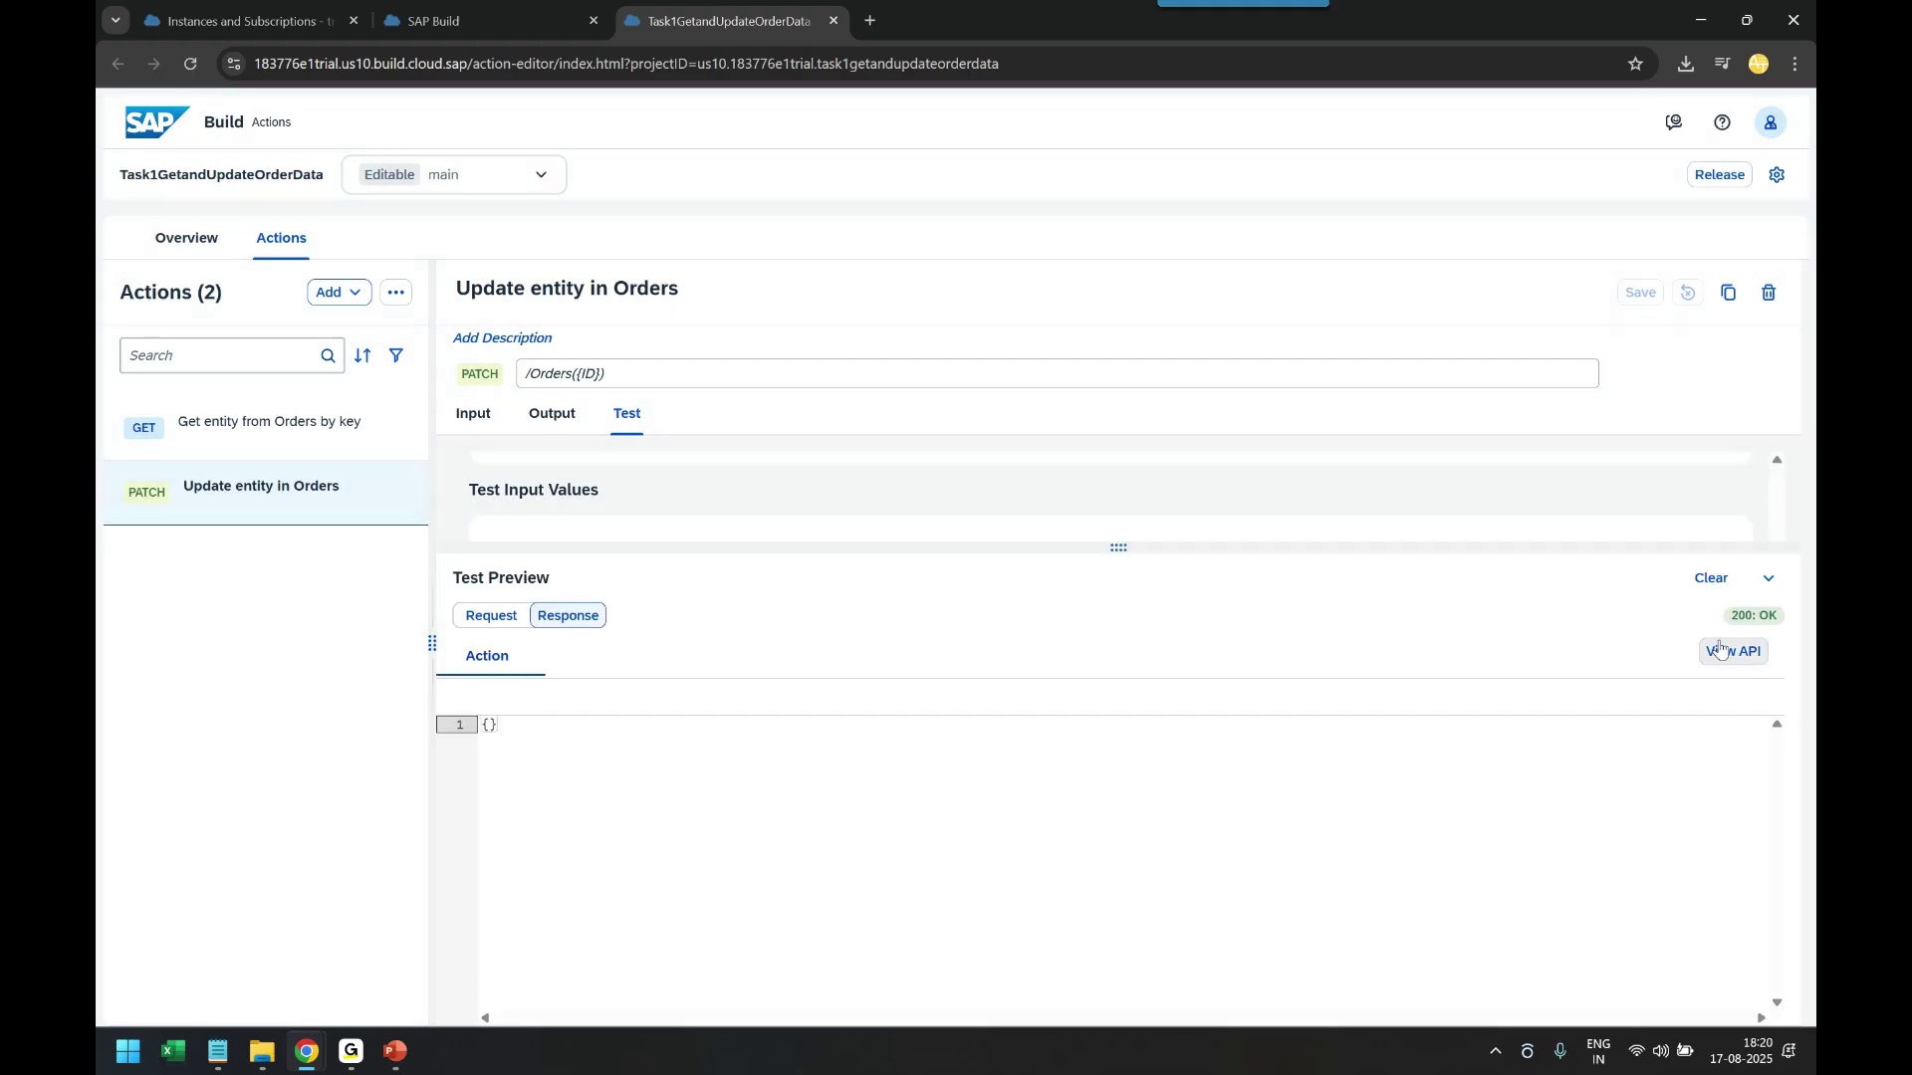
- Reload the pretty-printed order JSON in Chrome and confirm the status is now ON HOLD
drag(1730, 620, 1797, 630)
key(alt+Tab)
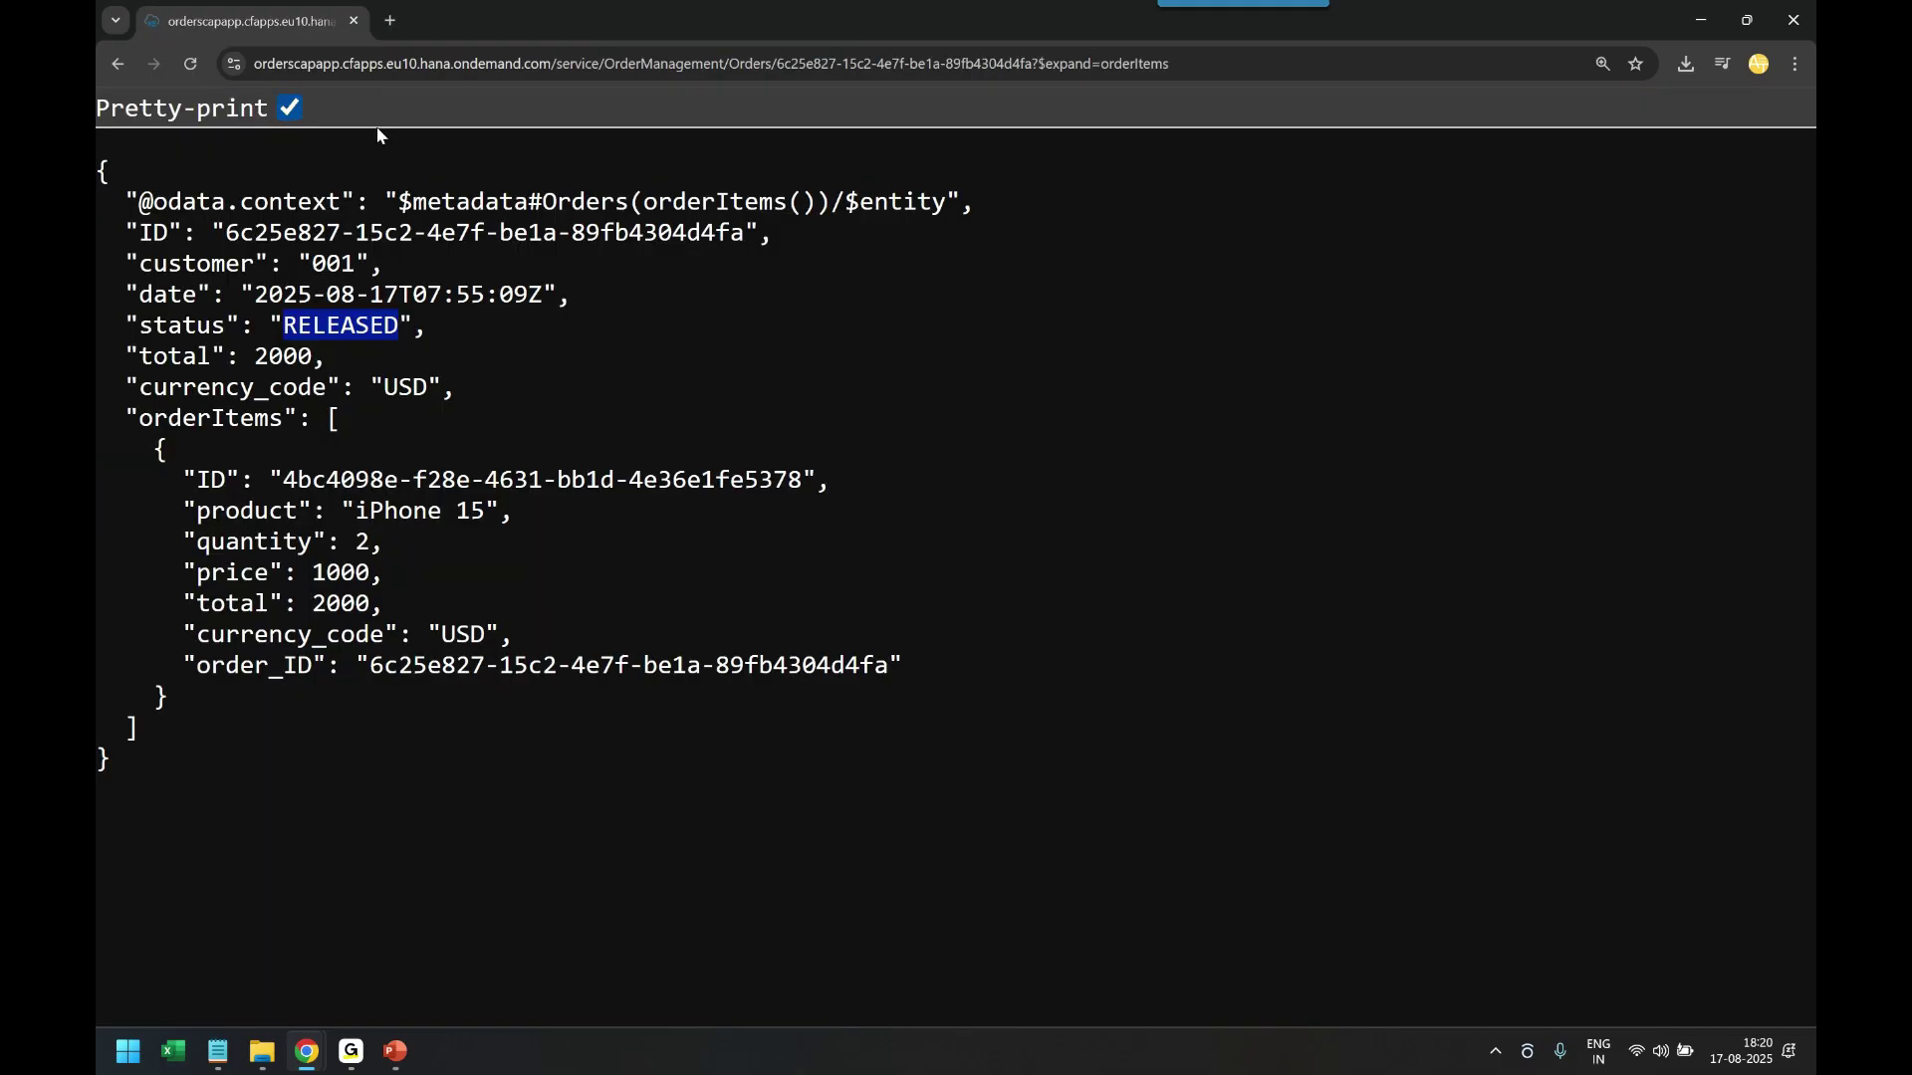
click(190, 63)
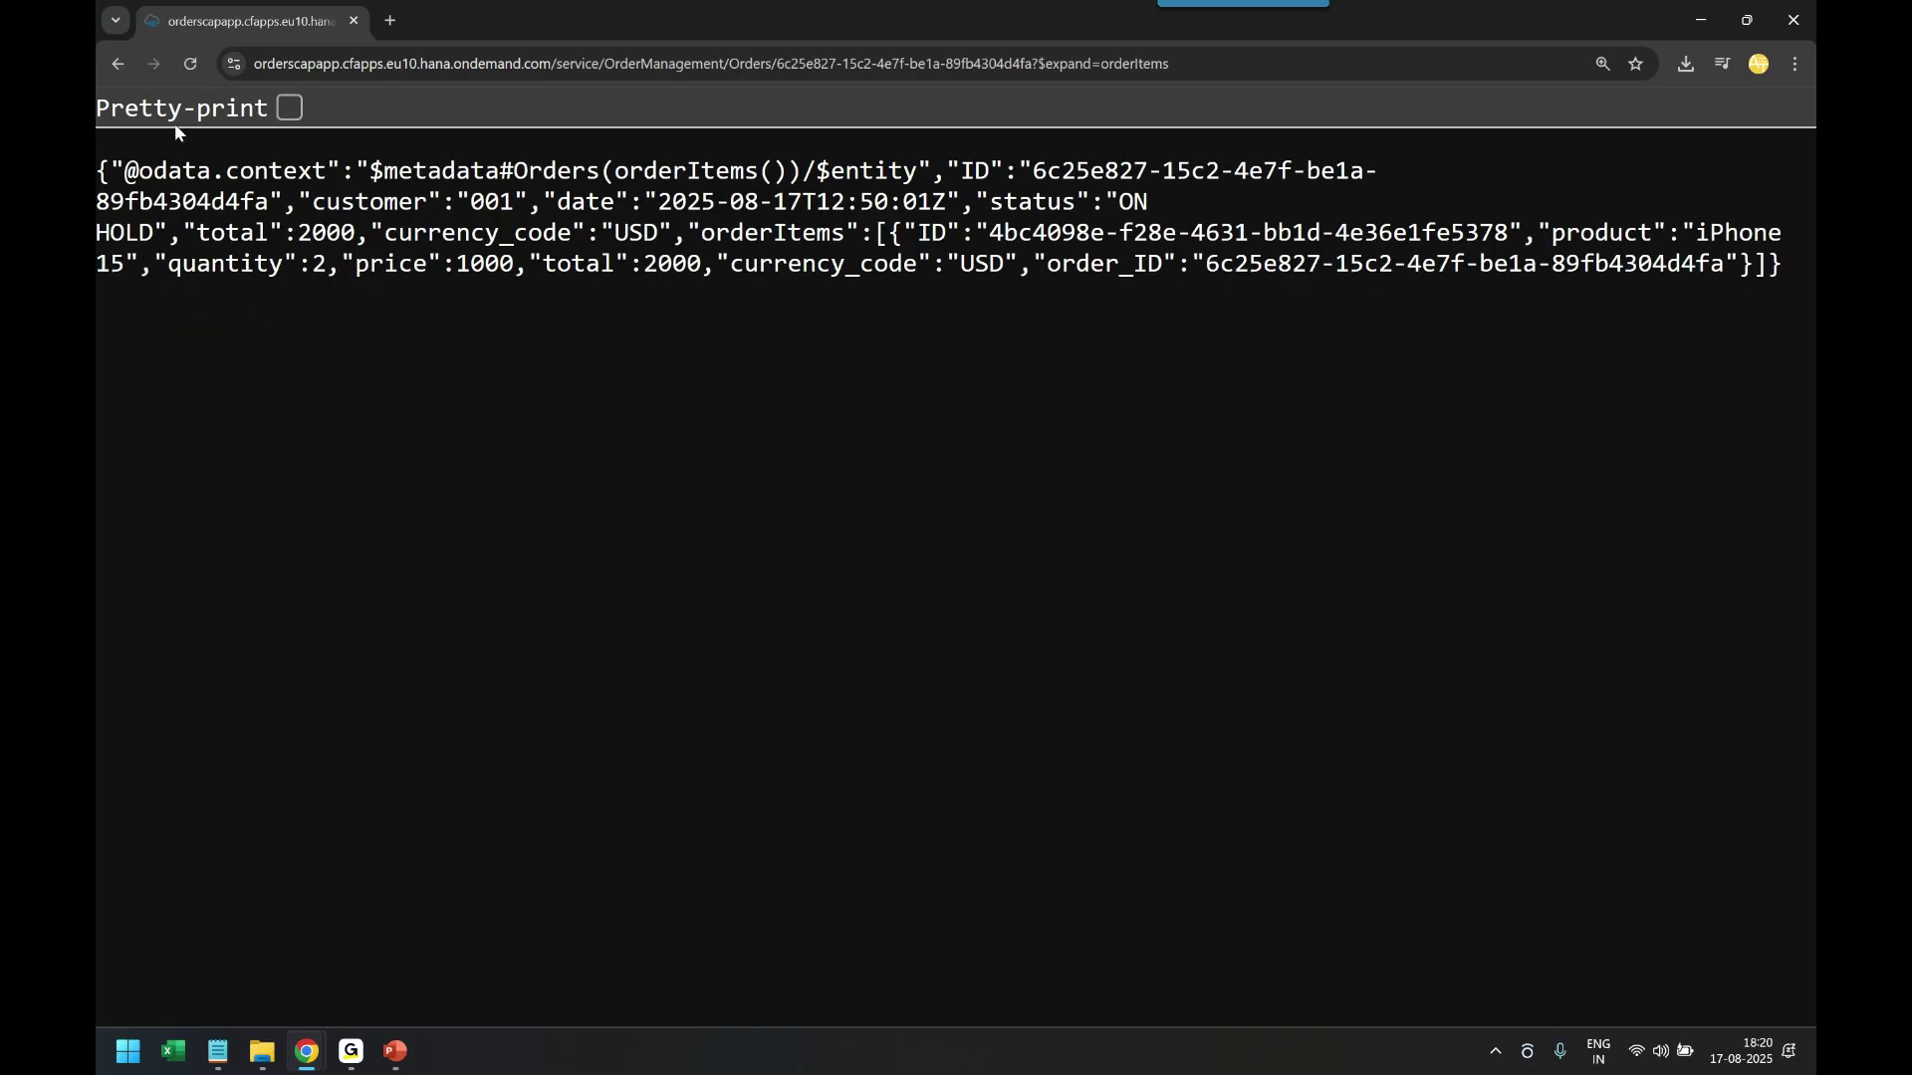
click(289, 107)
drag(282, 325, 376, 325)
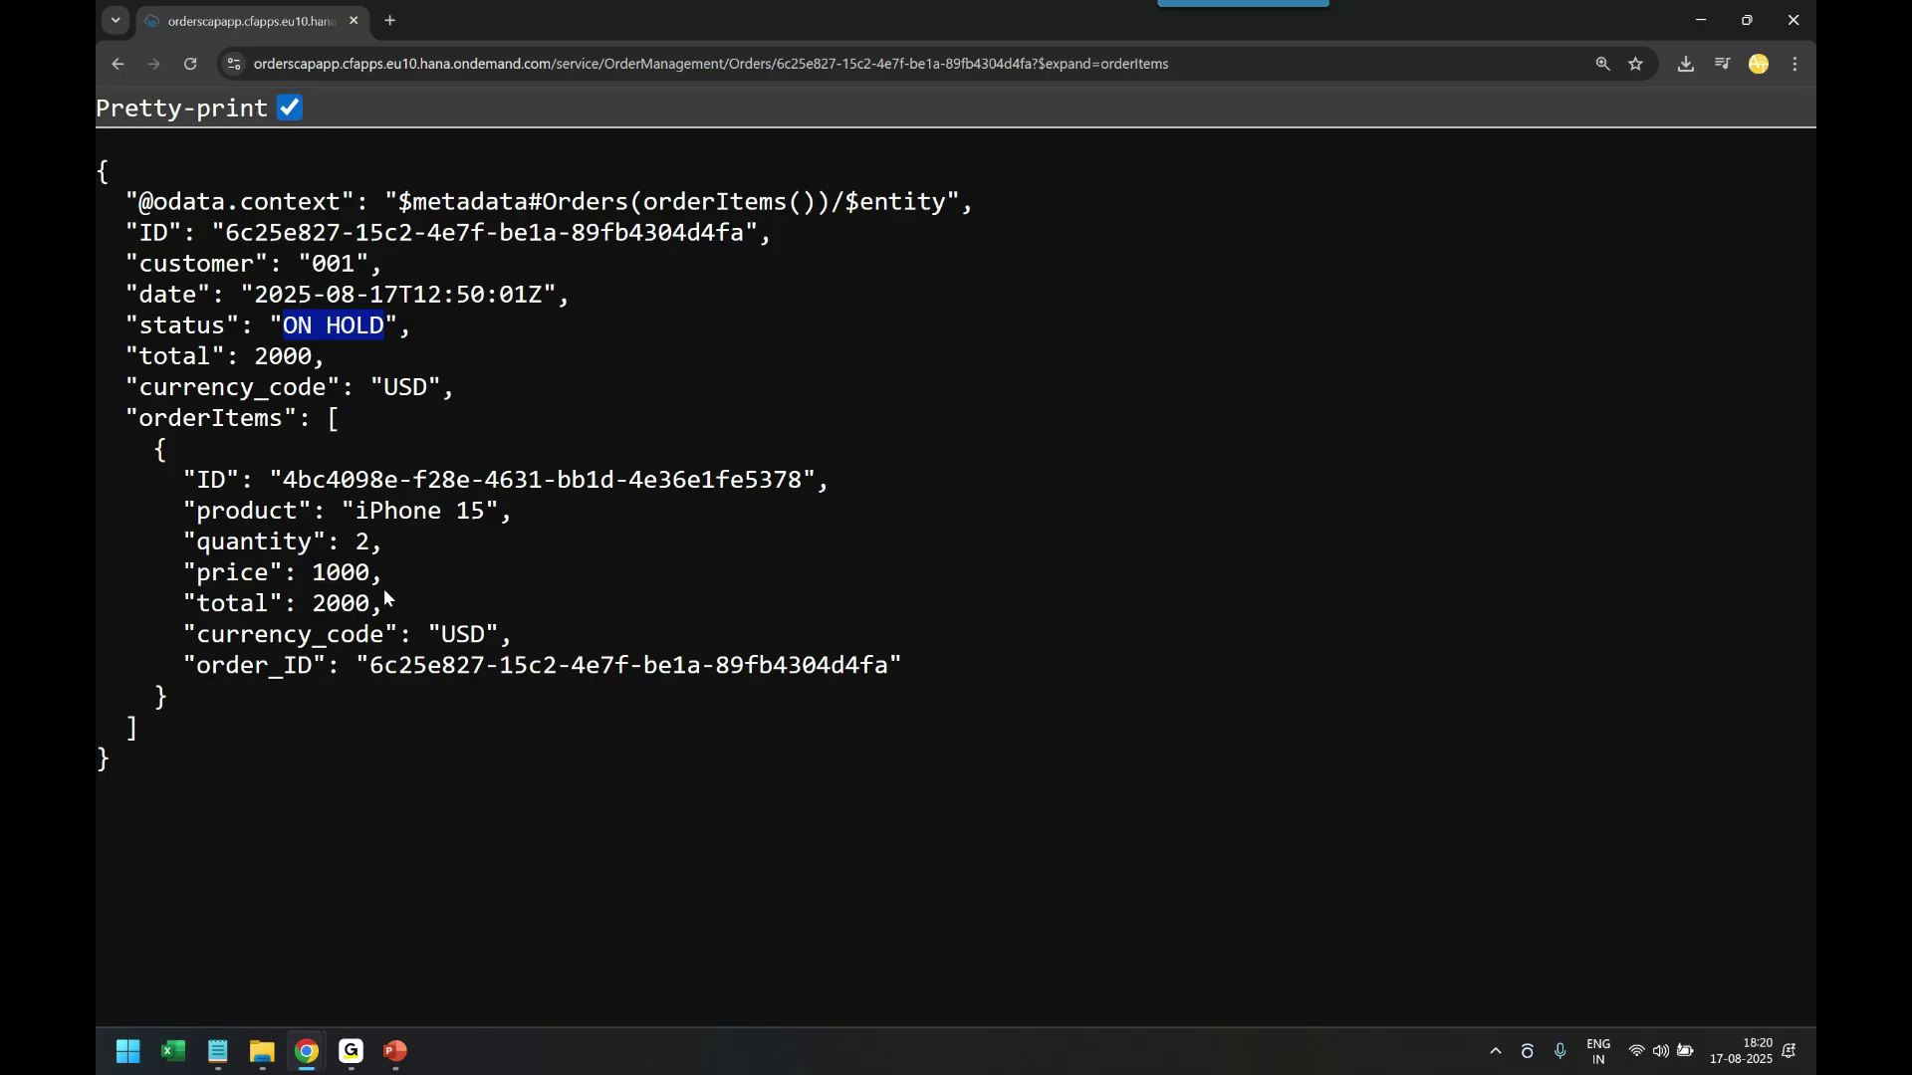
click(504, 721)
key(alt+Tab)
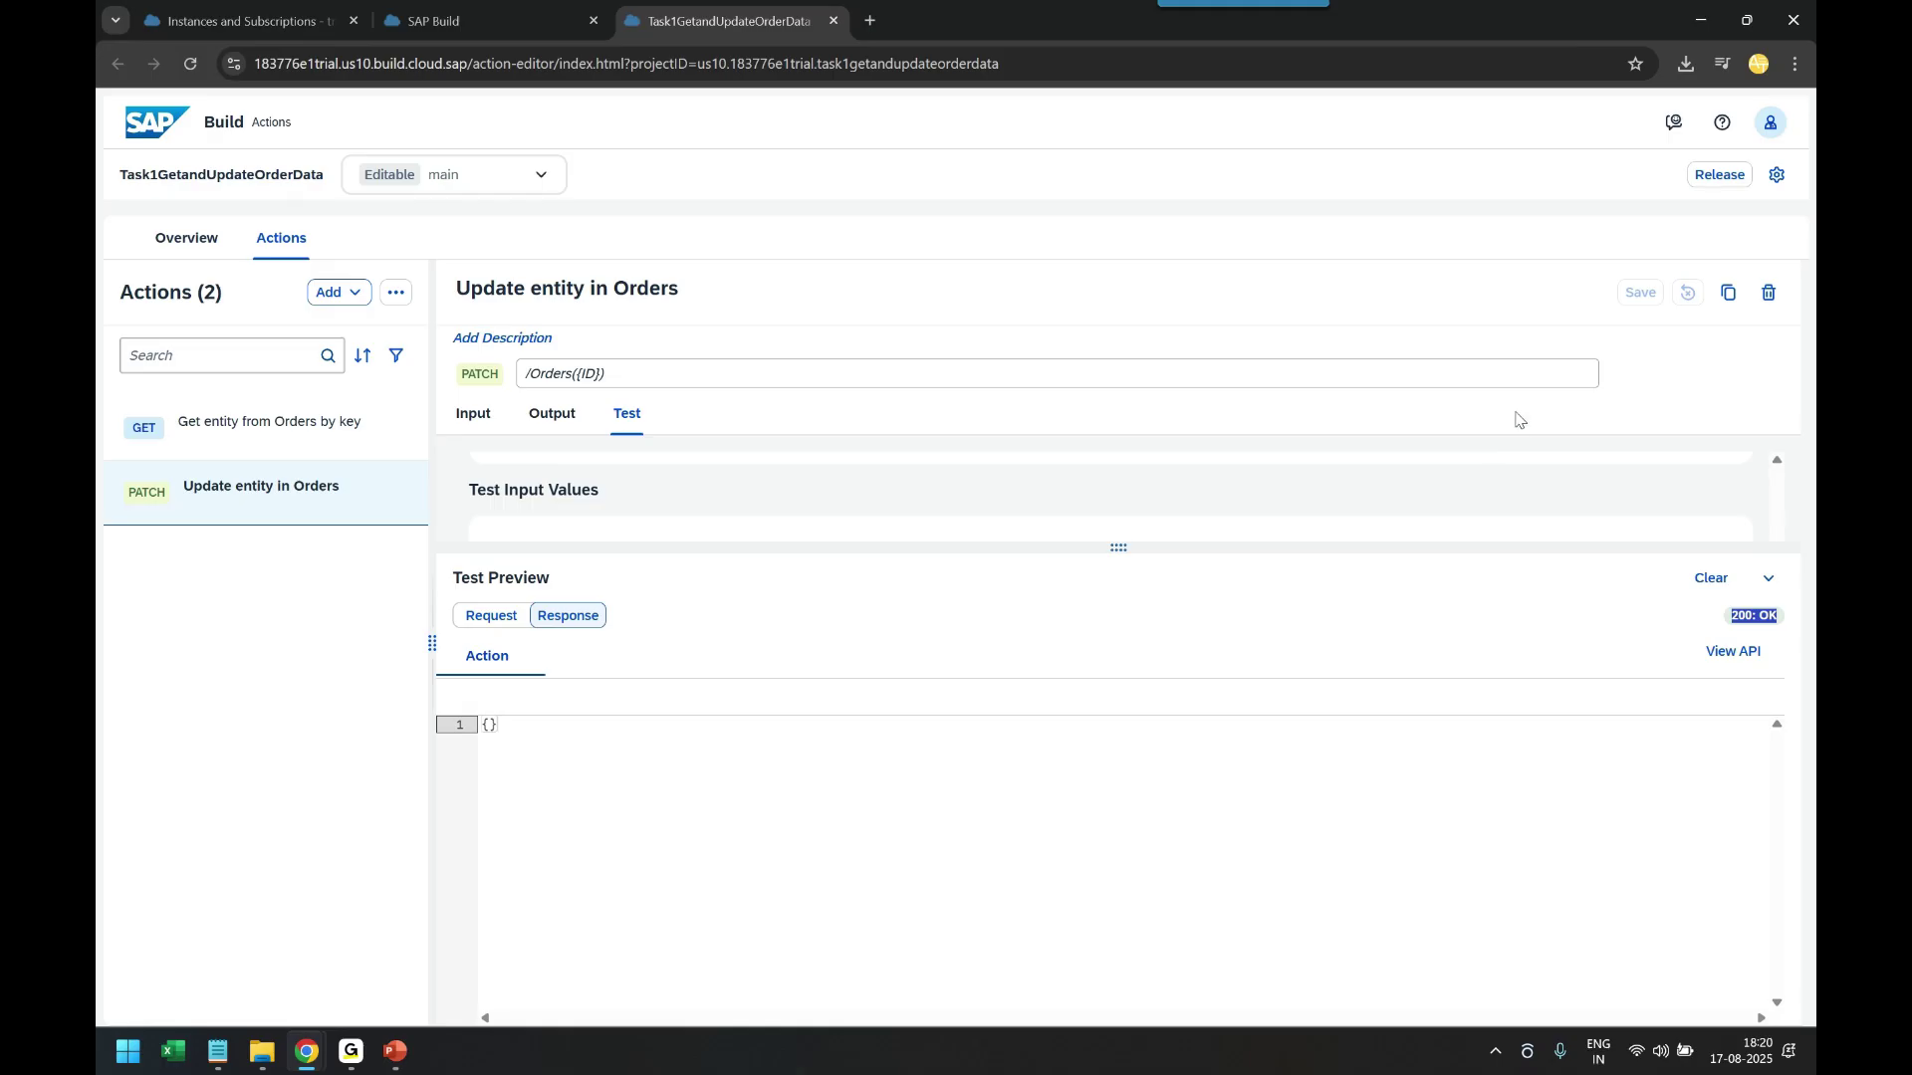
- Release version 1.0.0 with a note about reading and updating orders, then publish it
click(1719, 174)
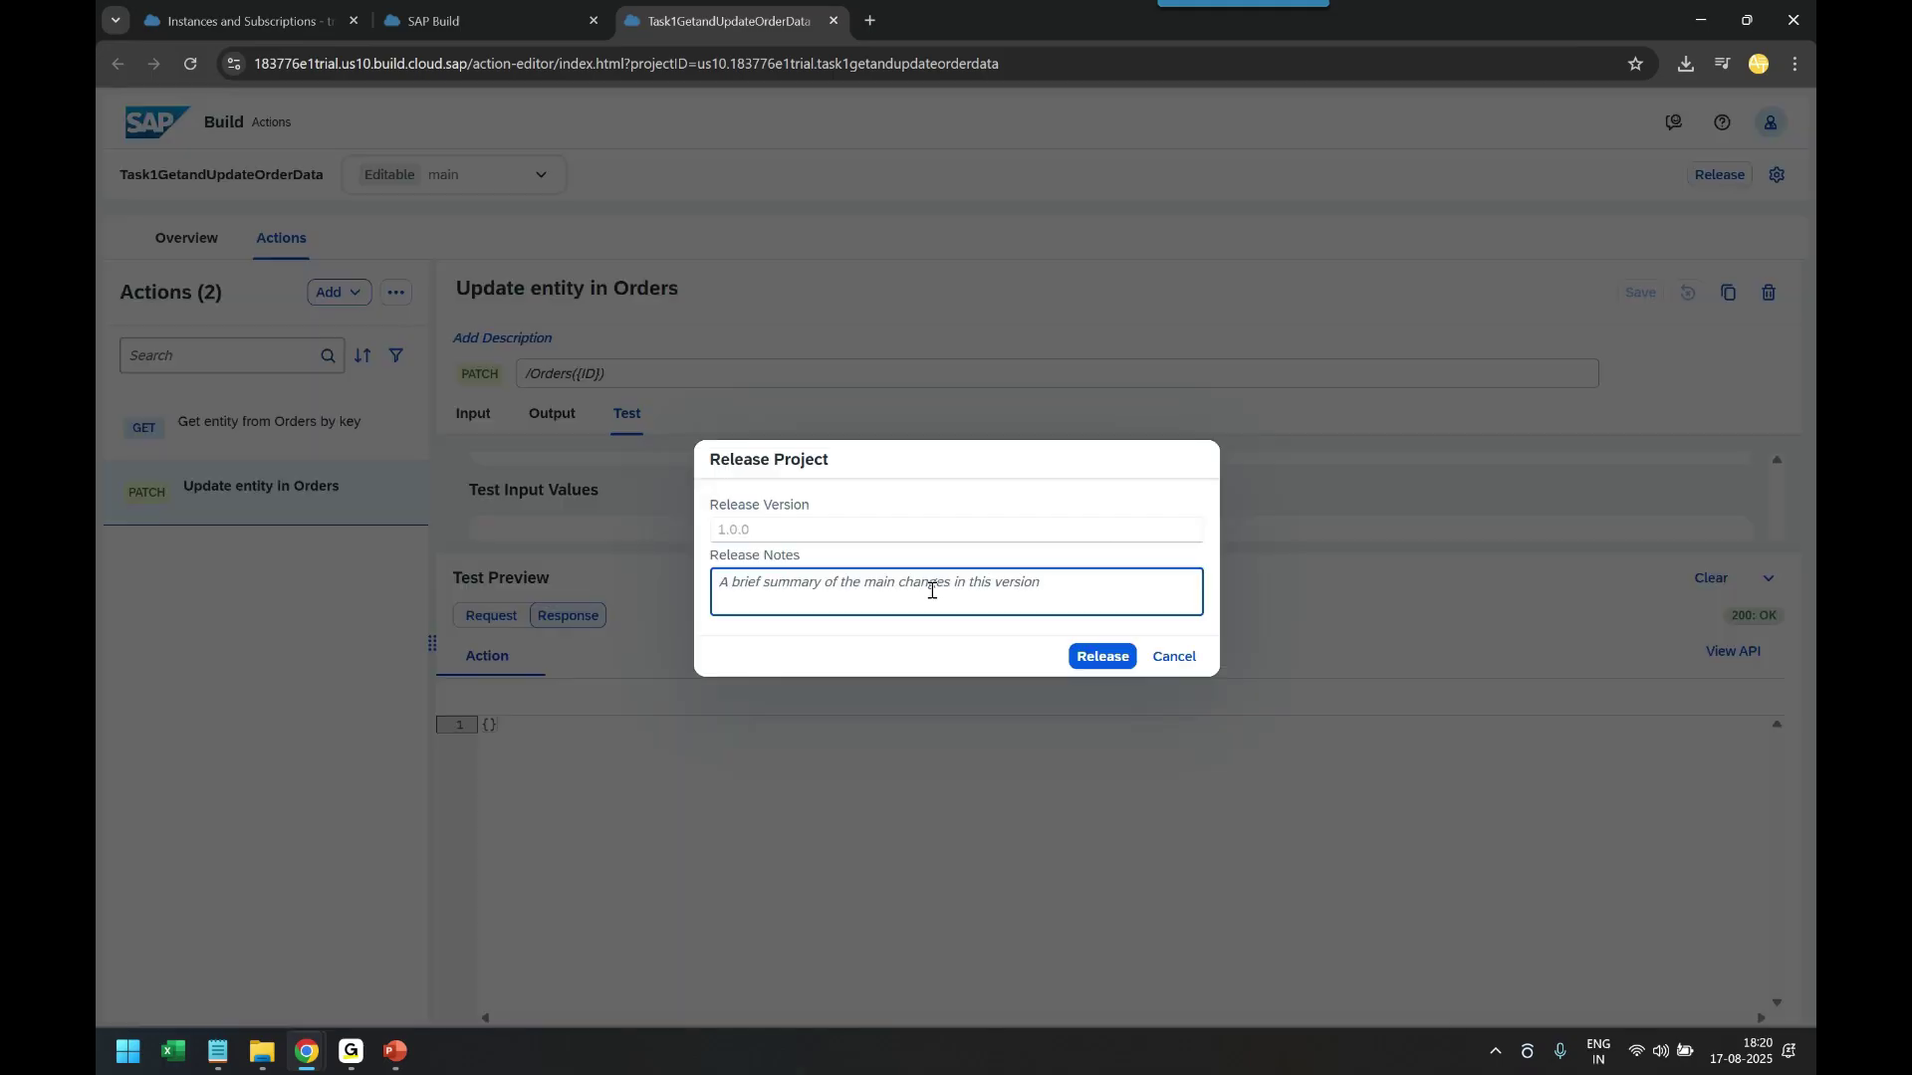
text(T)
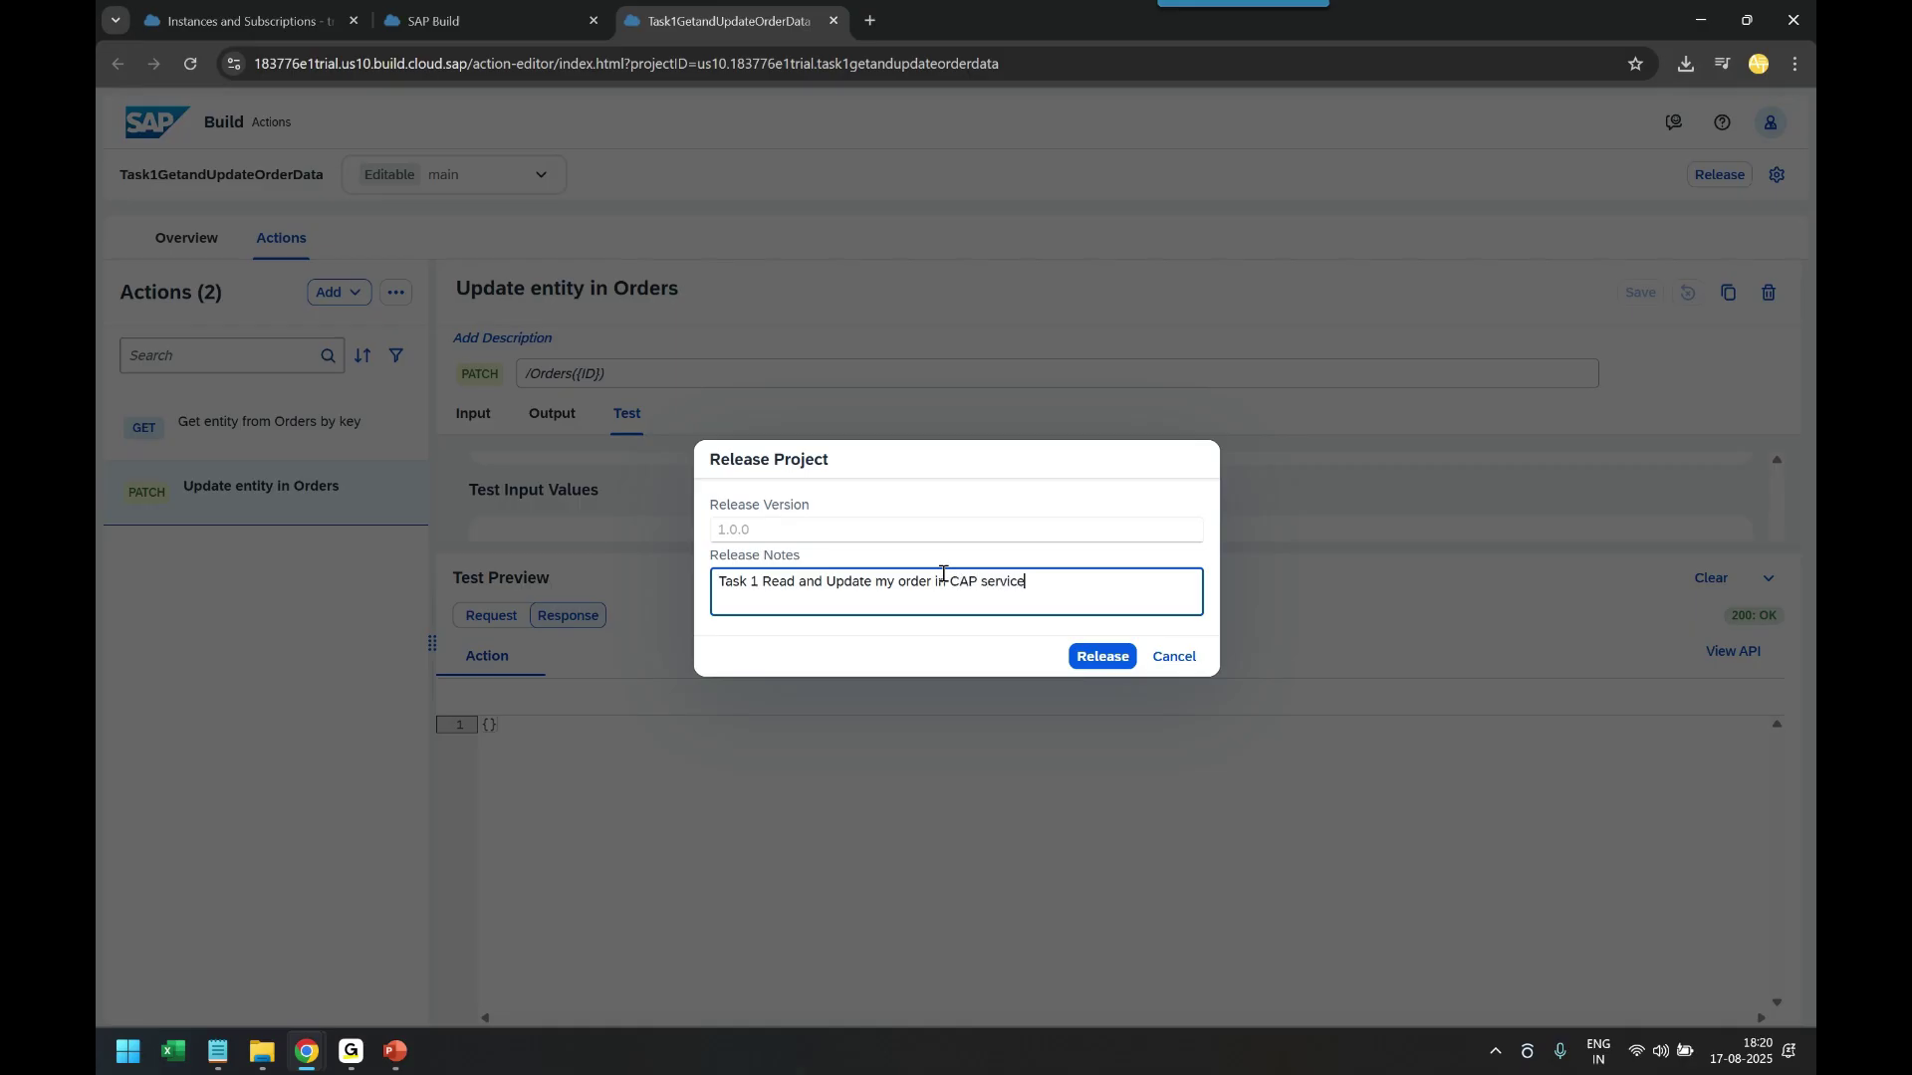
click(1120, 656)
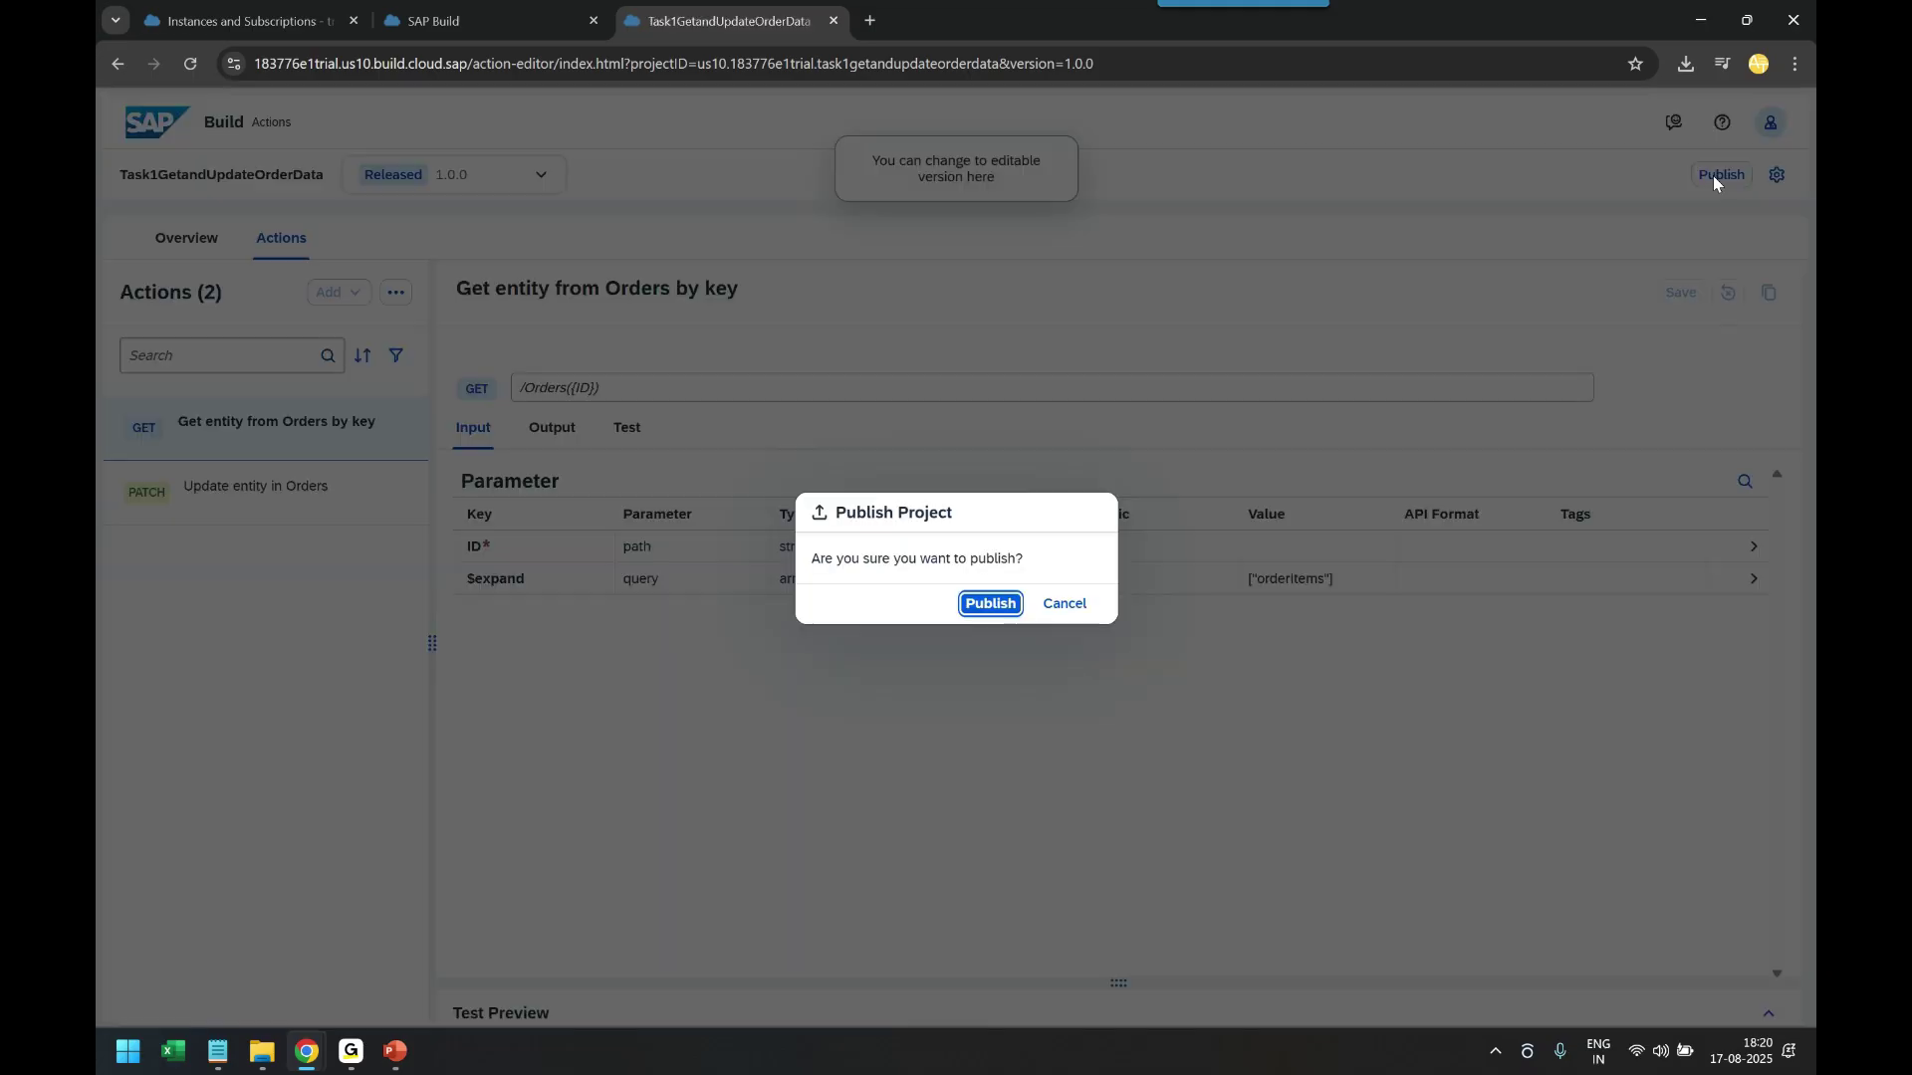
click(990, 603)
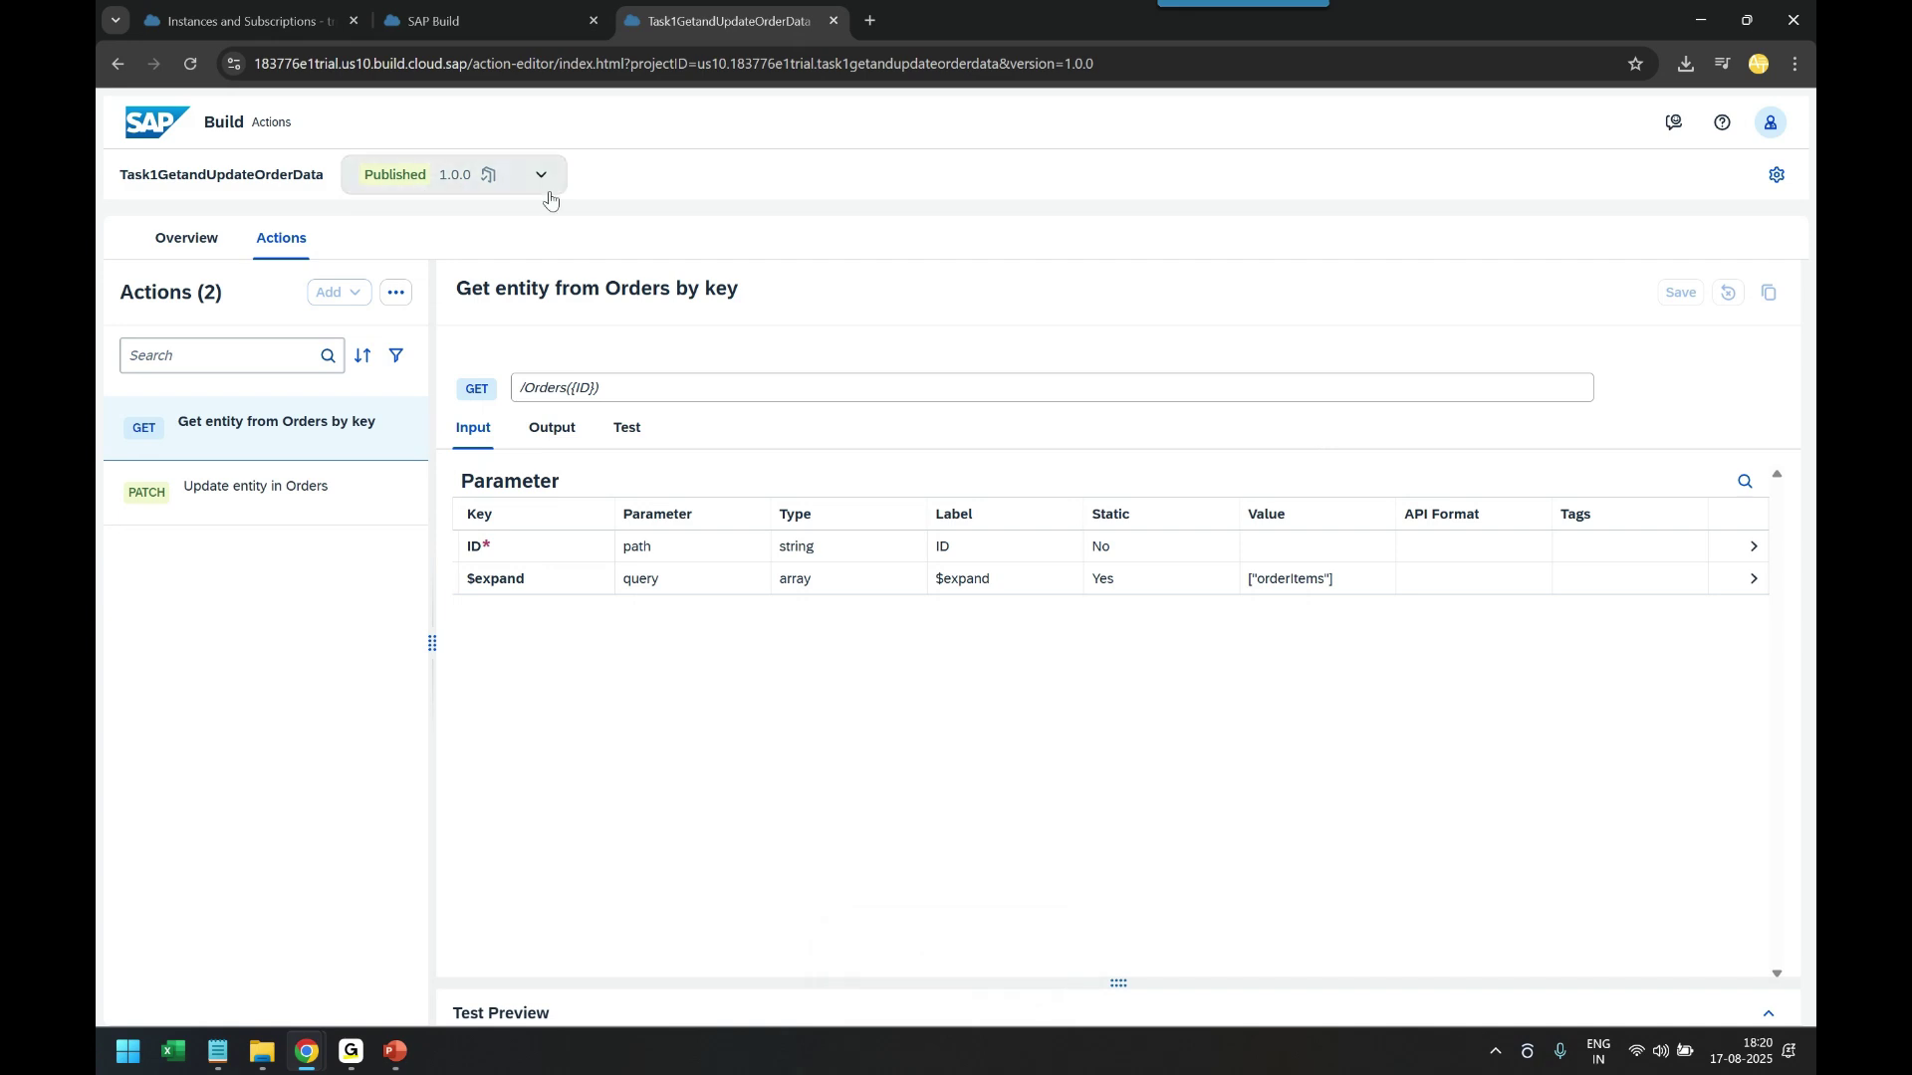
- Open the Task1GetandUpdateOrderData project from the action projects list to check its members and versions
click(510, 30)
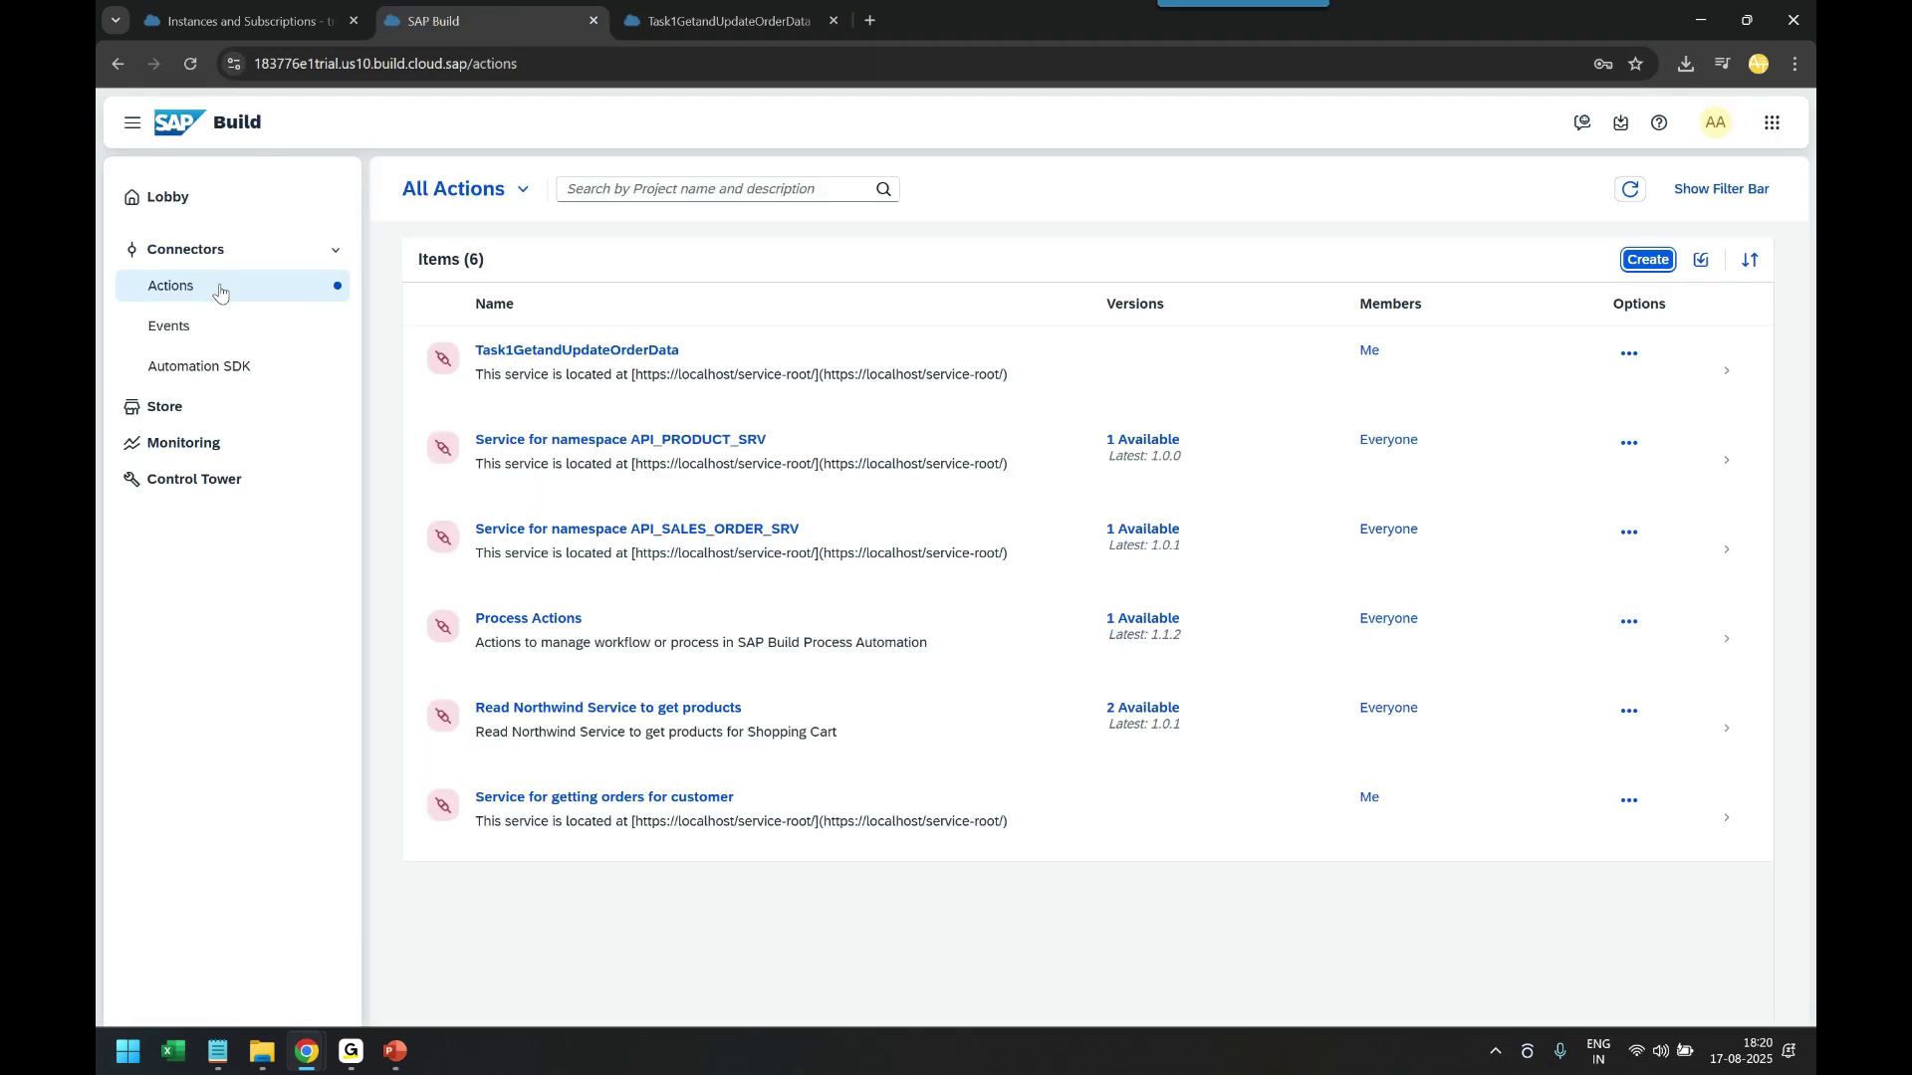
click(836, 374)
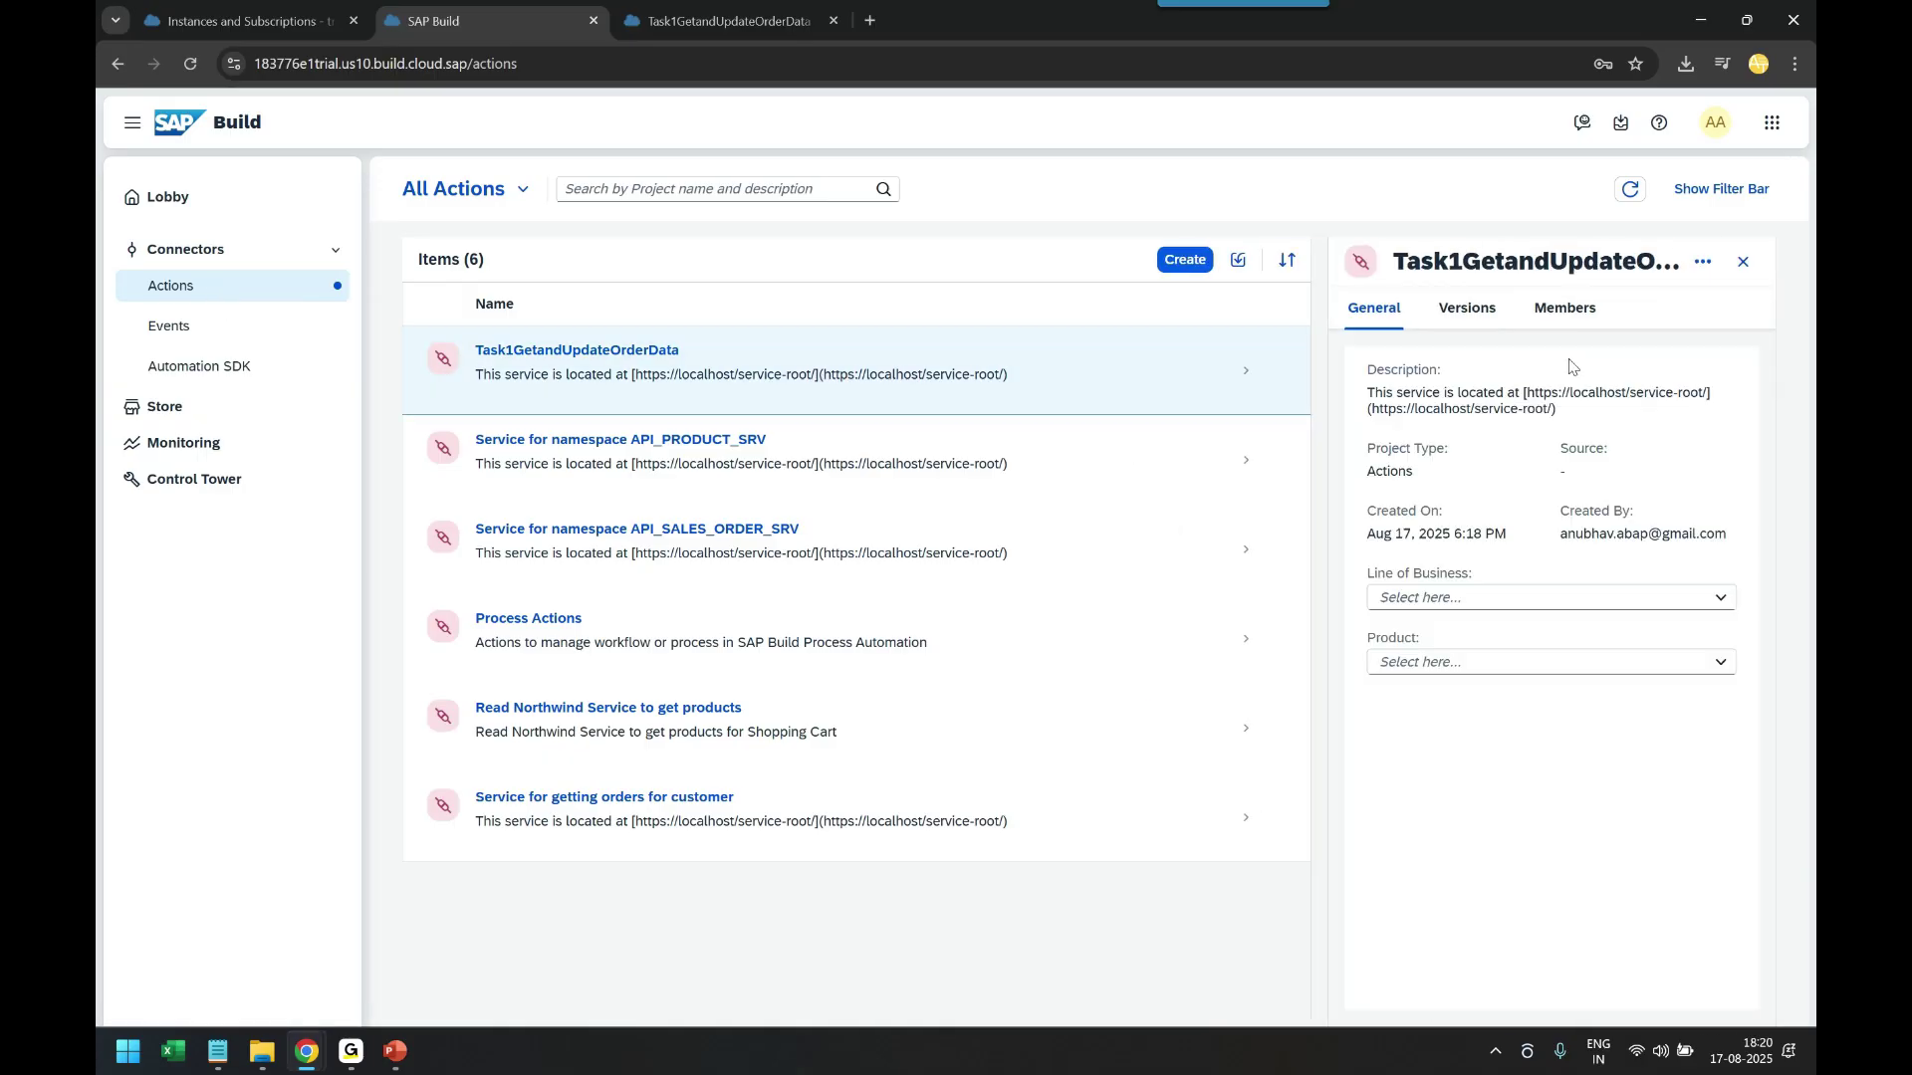
click(1564, 309)
click(1470, 309)
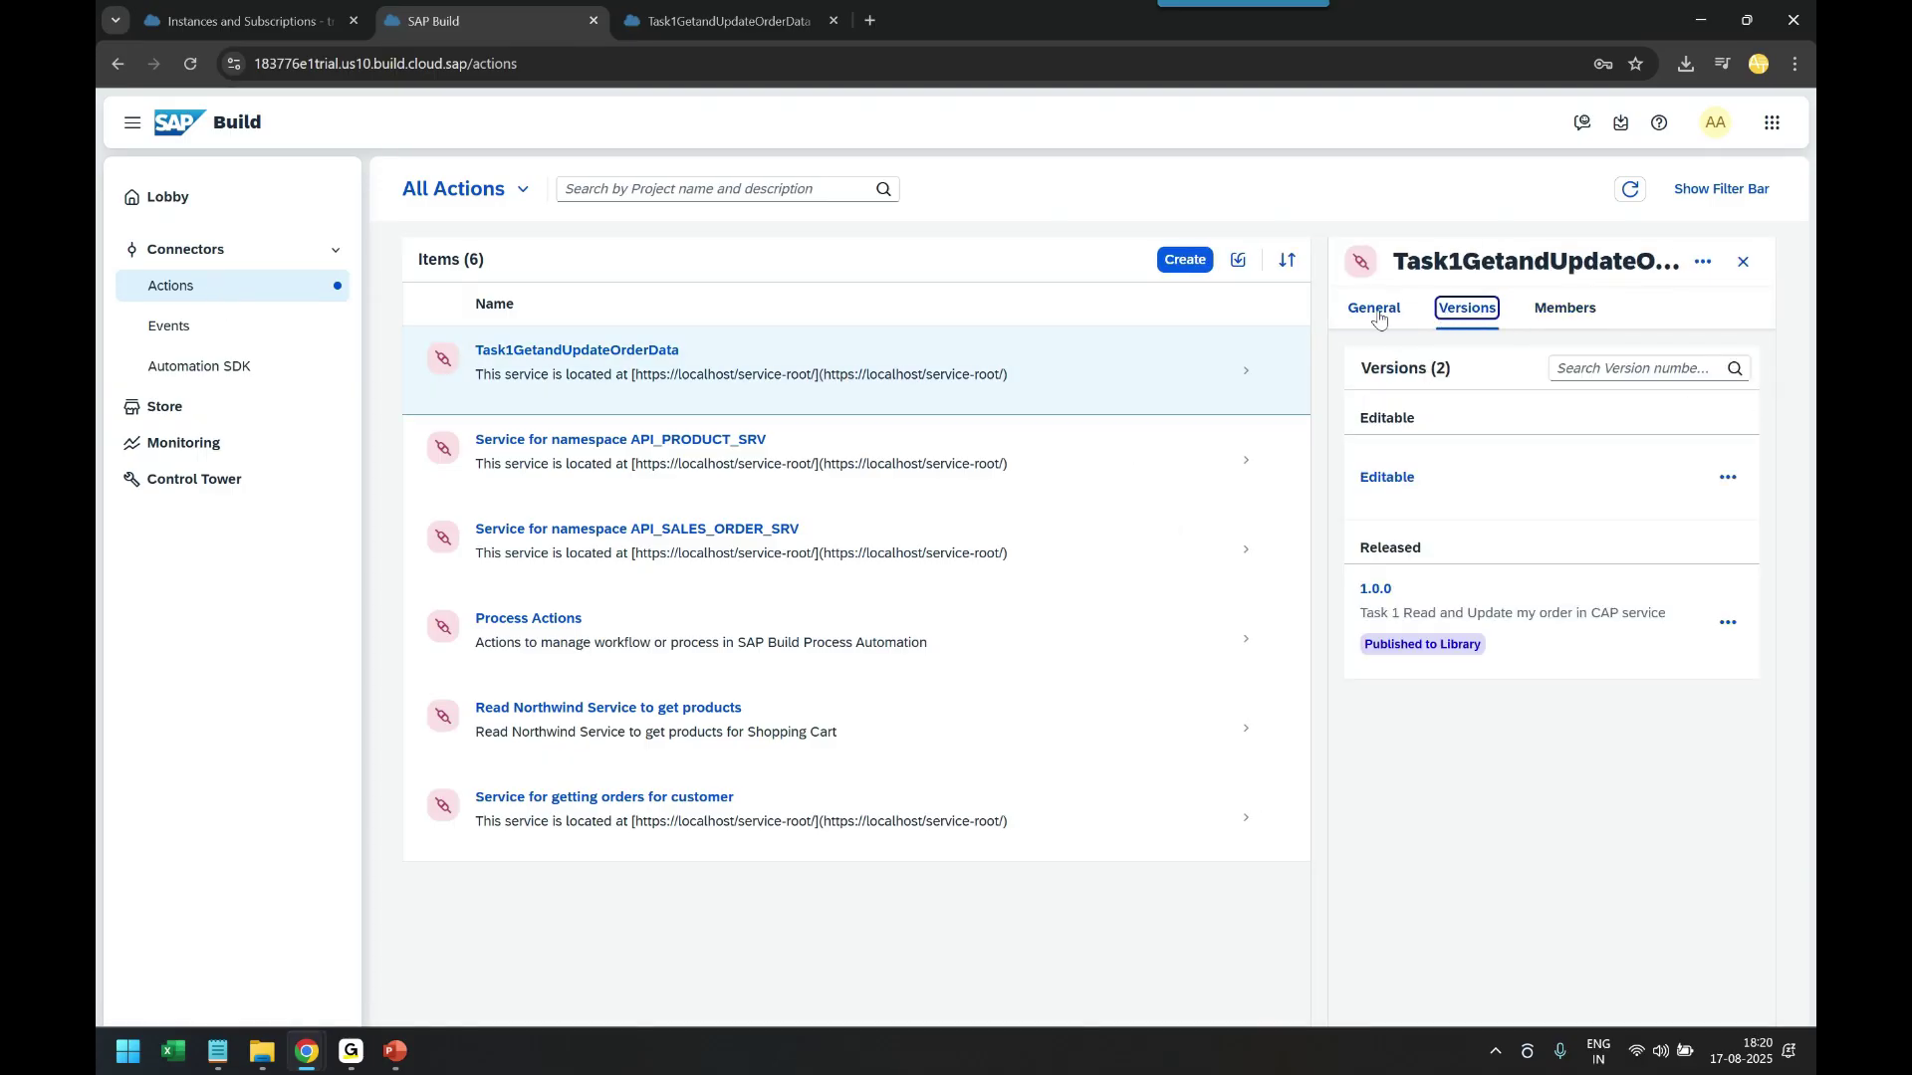
- Export the published 1.0.0 version from the project's Versions list
click(1378, 317)
click(1467, 308)
click(1727, 622)
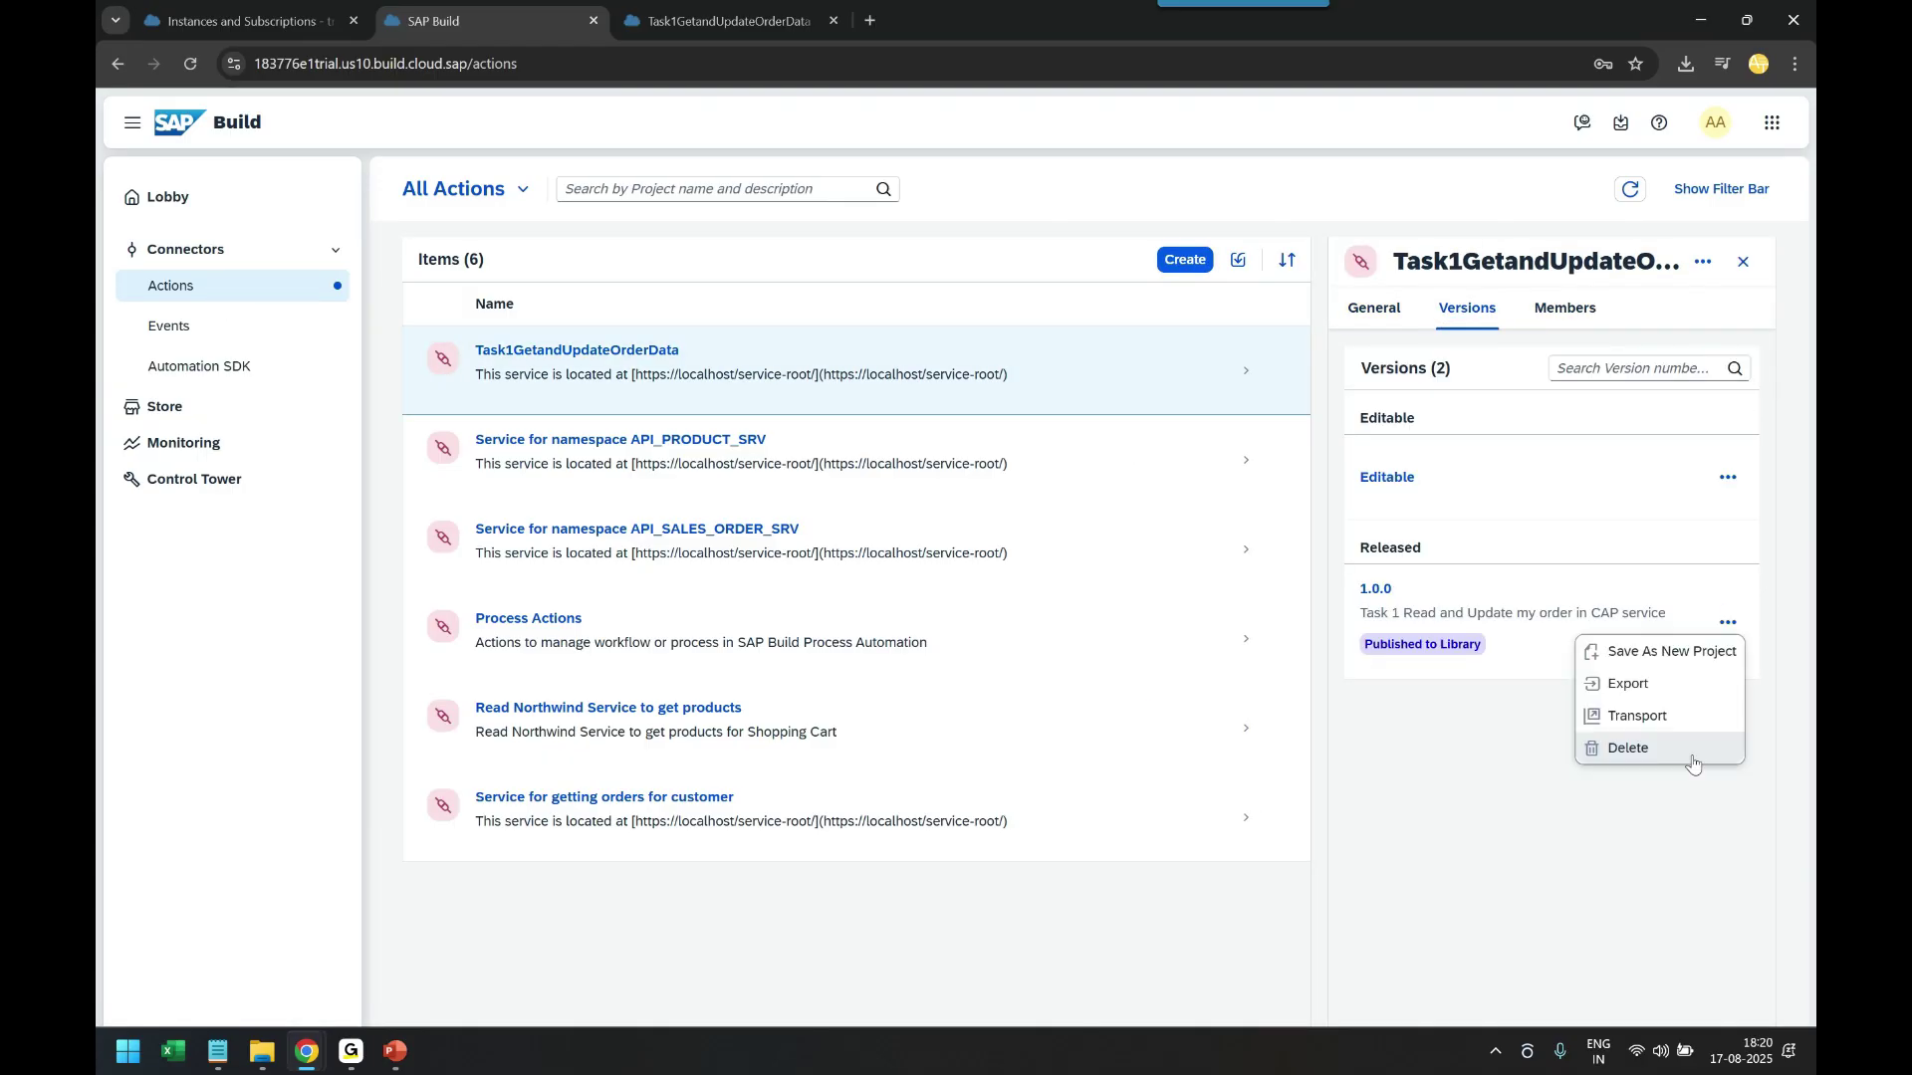
click(1638, 694)
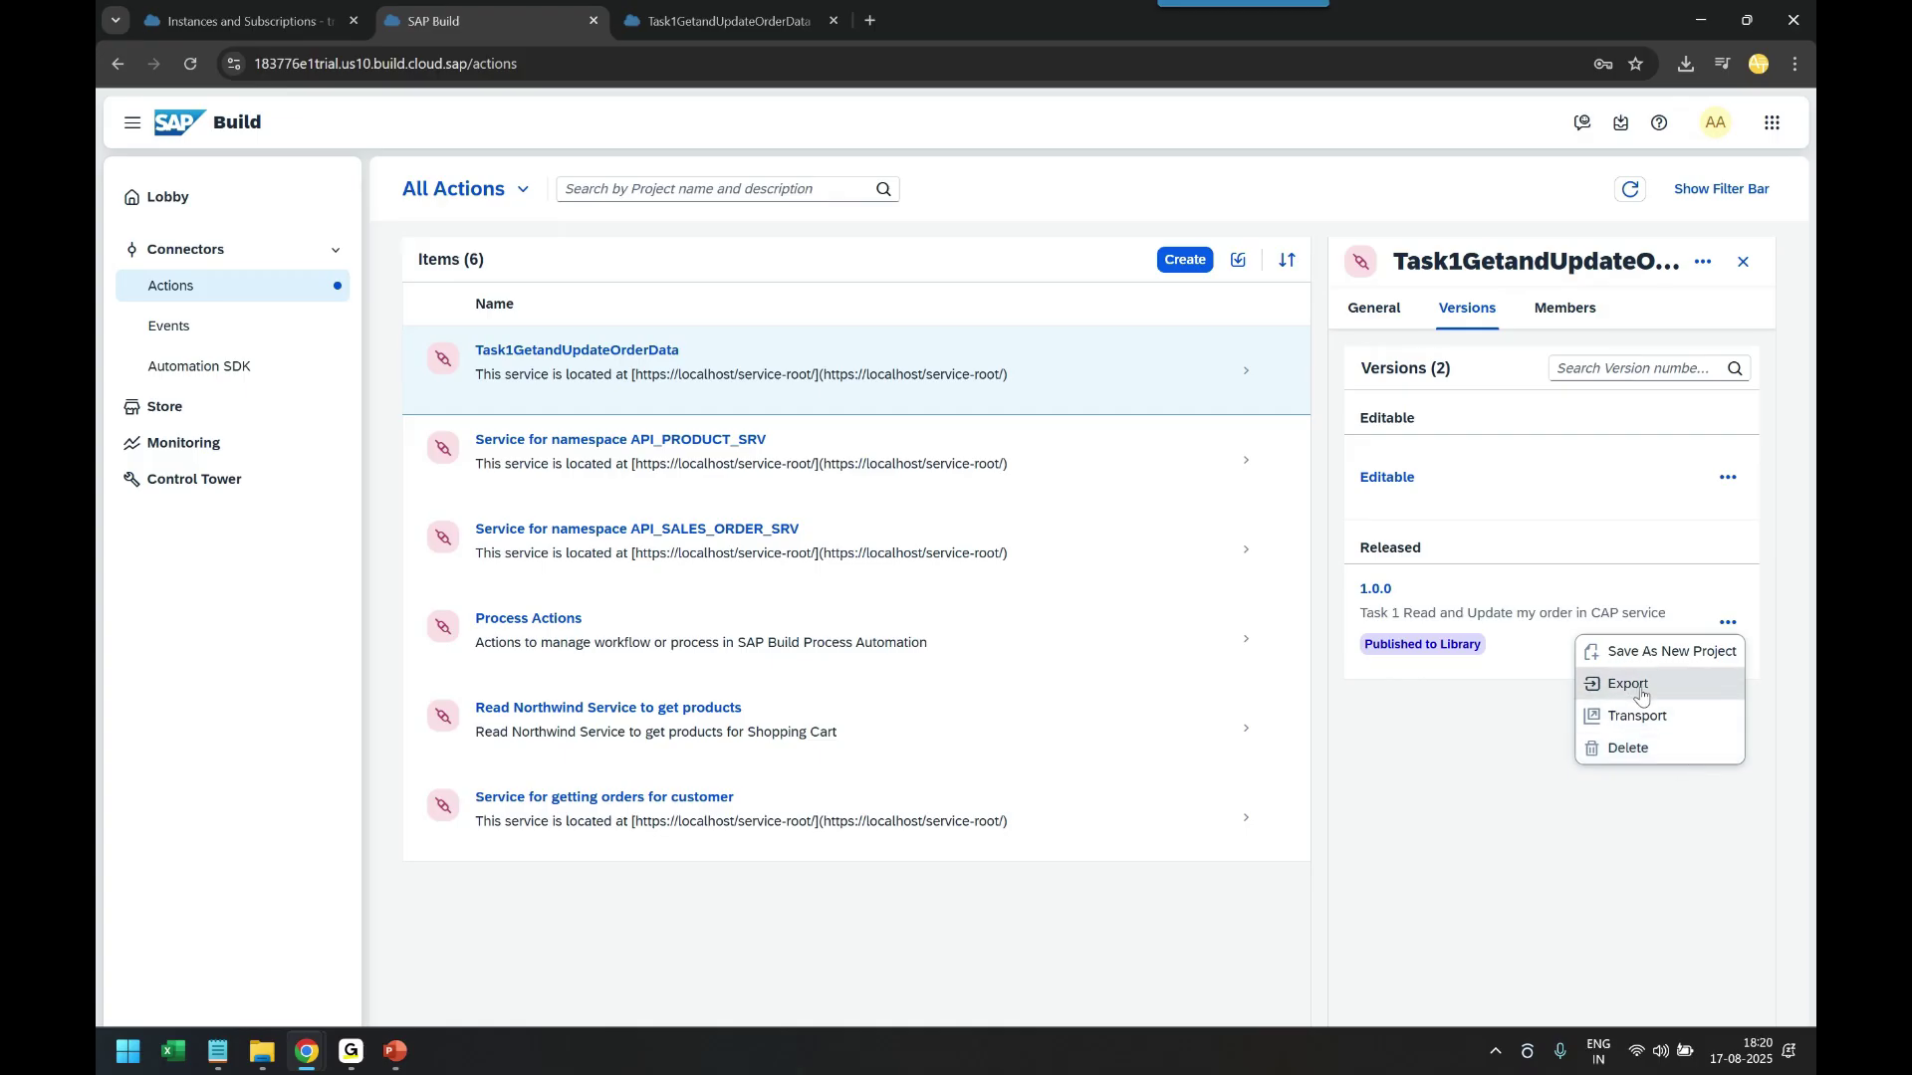